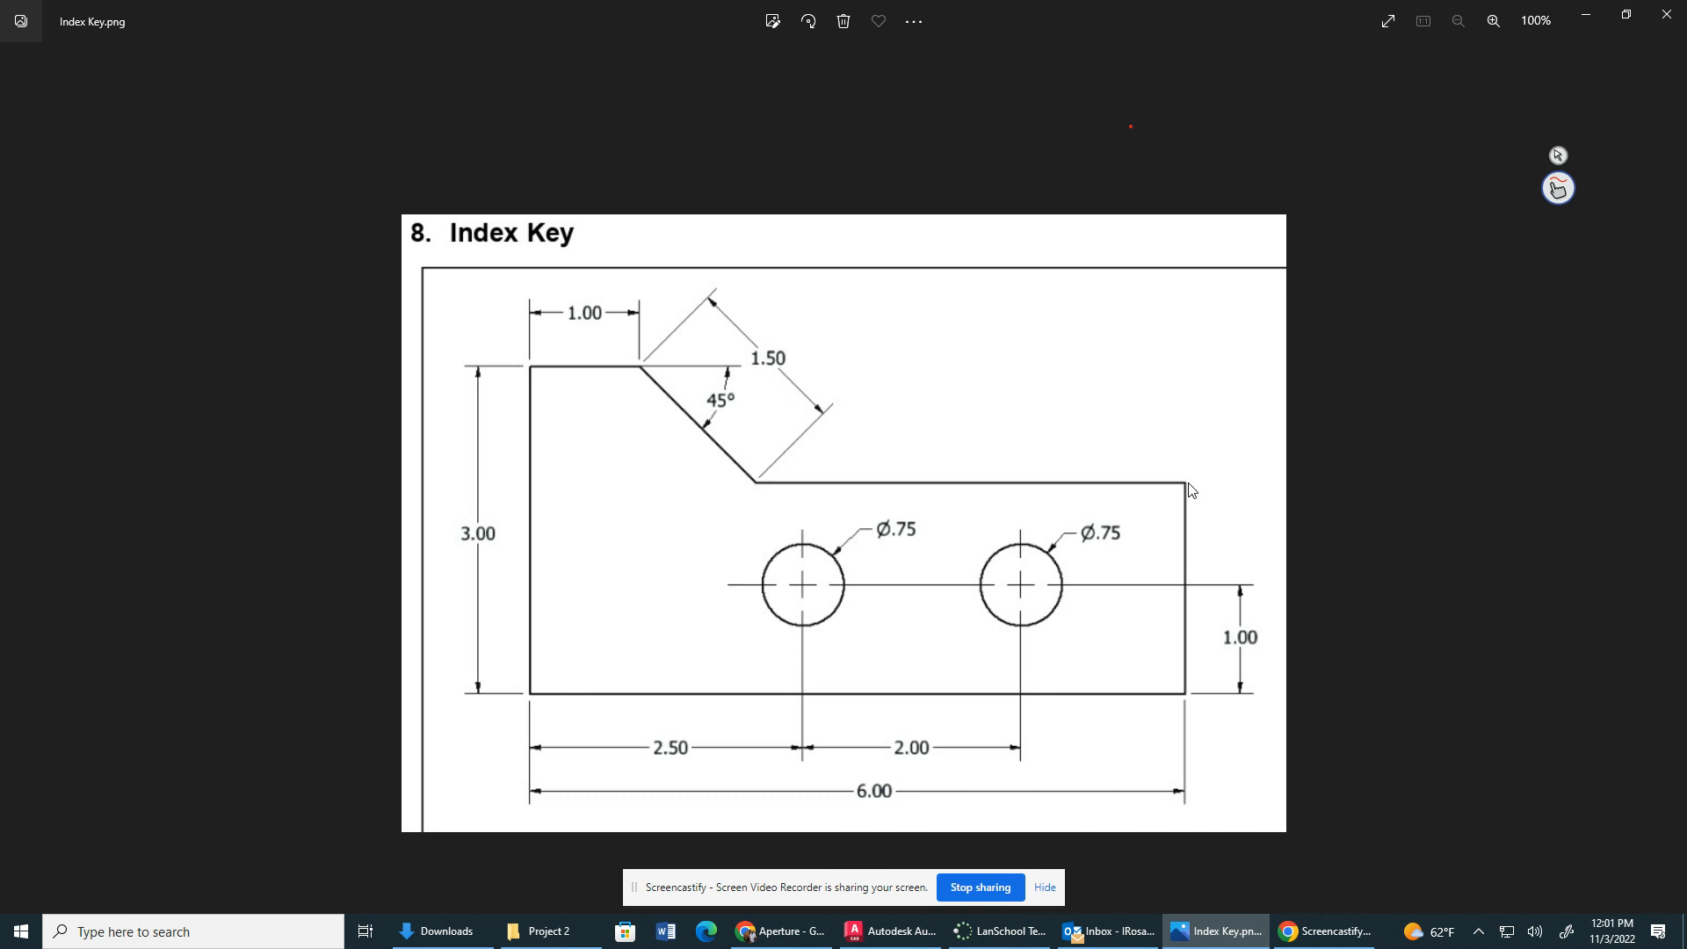
Step: Switch to the index key drawing in AutoCAD and erase the existing dimensioned part completely
click(889, 931)
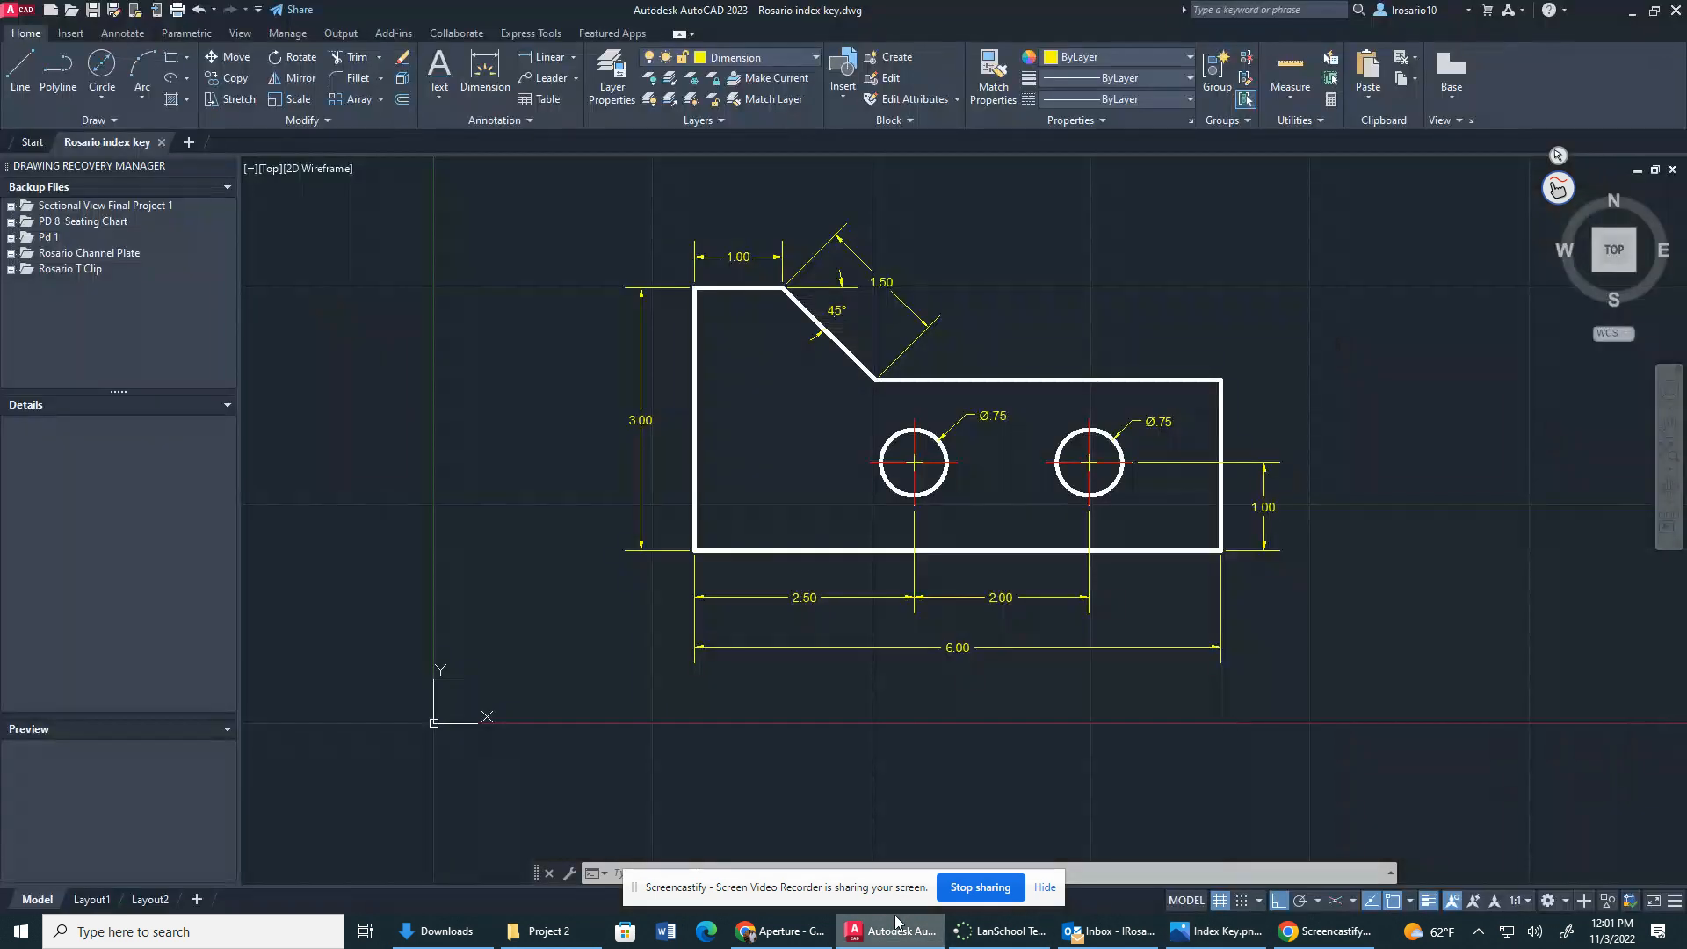
mouse_move(857, 180)
mouse_down()
mouse_move(580, 597)
mouse_move(1530, 668)
mouse_up()
key(Delete)
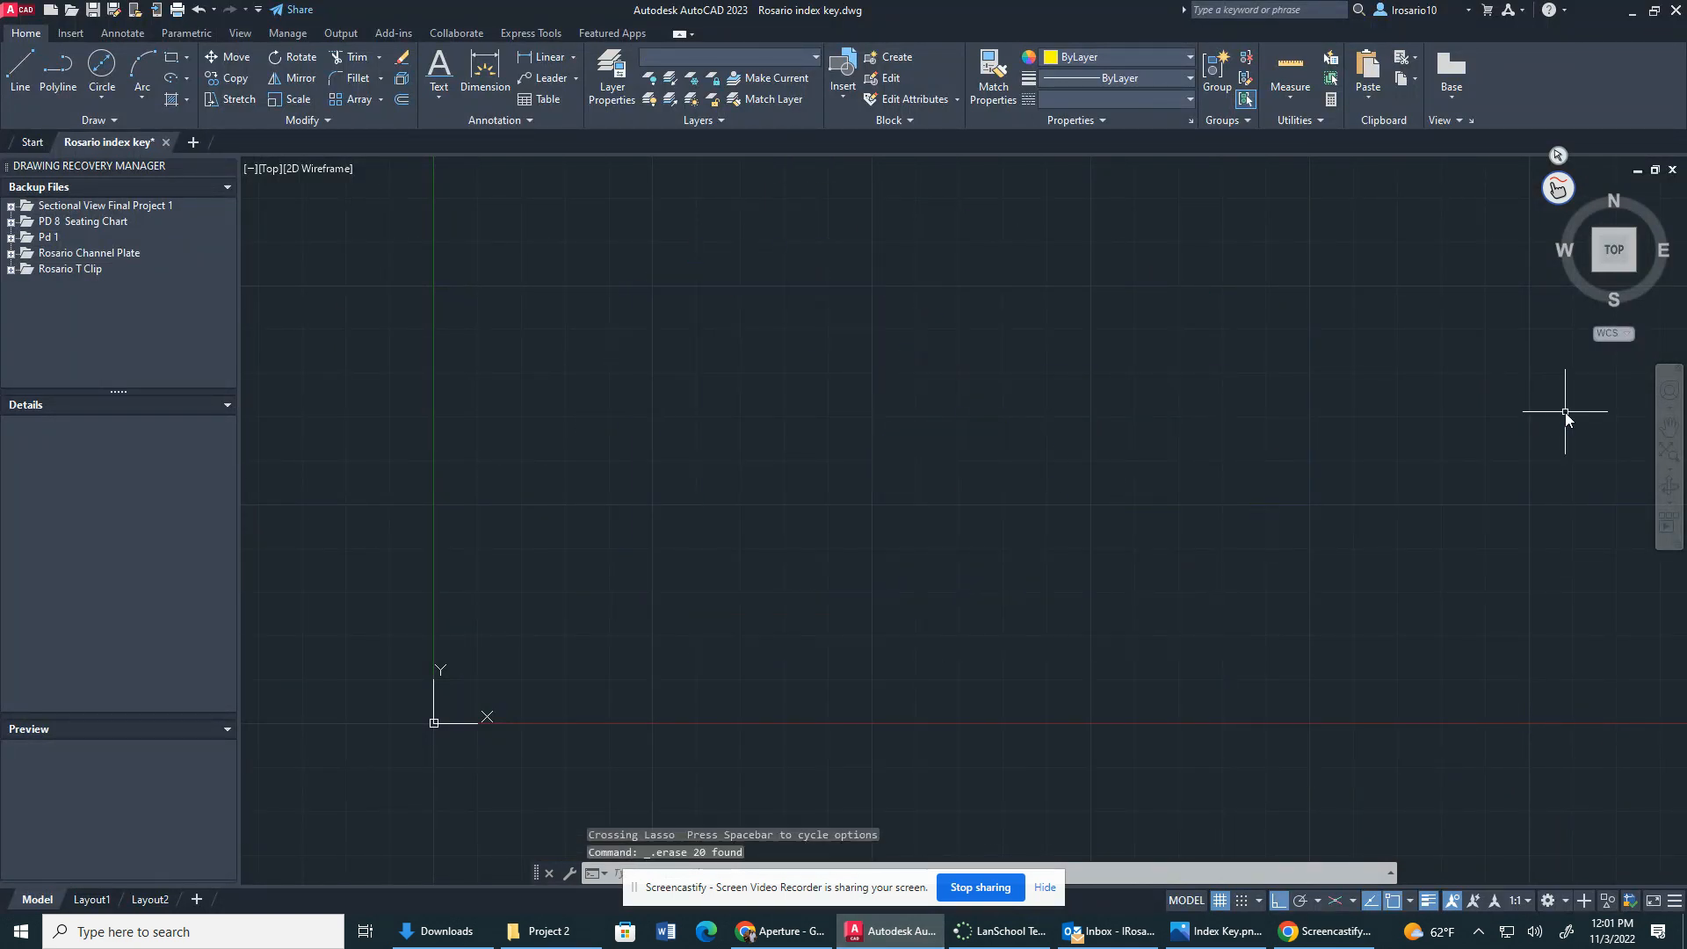
Step: Turn on the Construction layer and erase all of its old construction lines
click(779, 59)
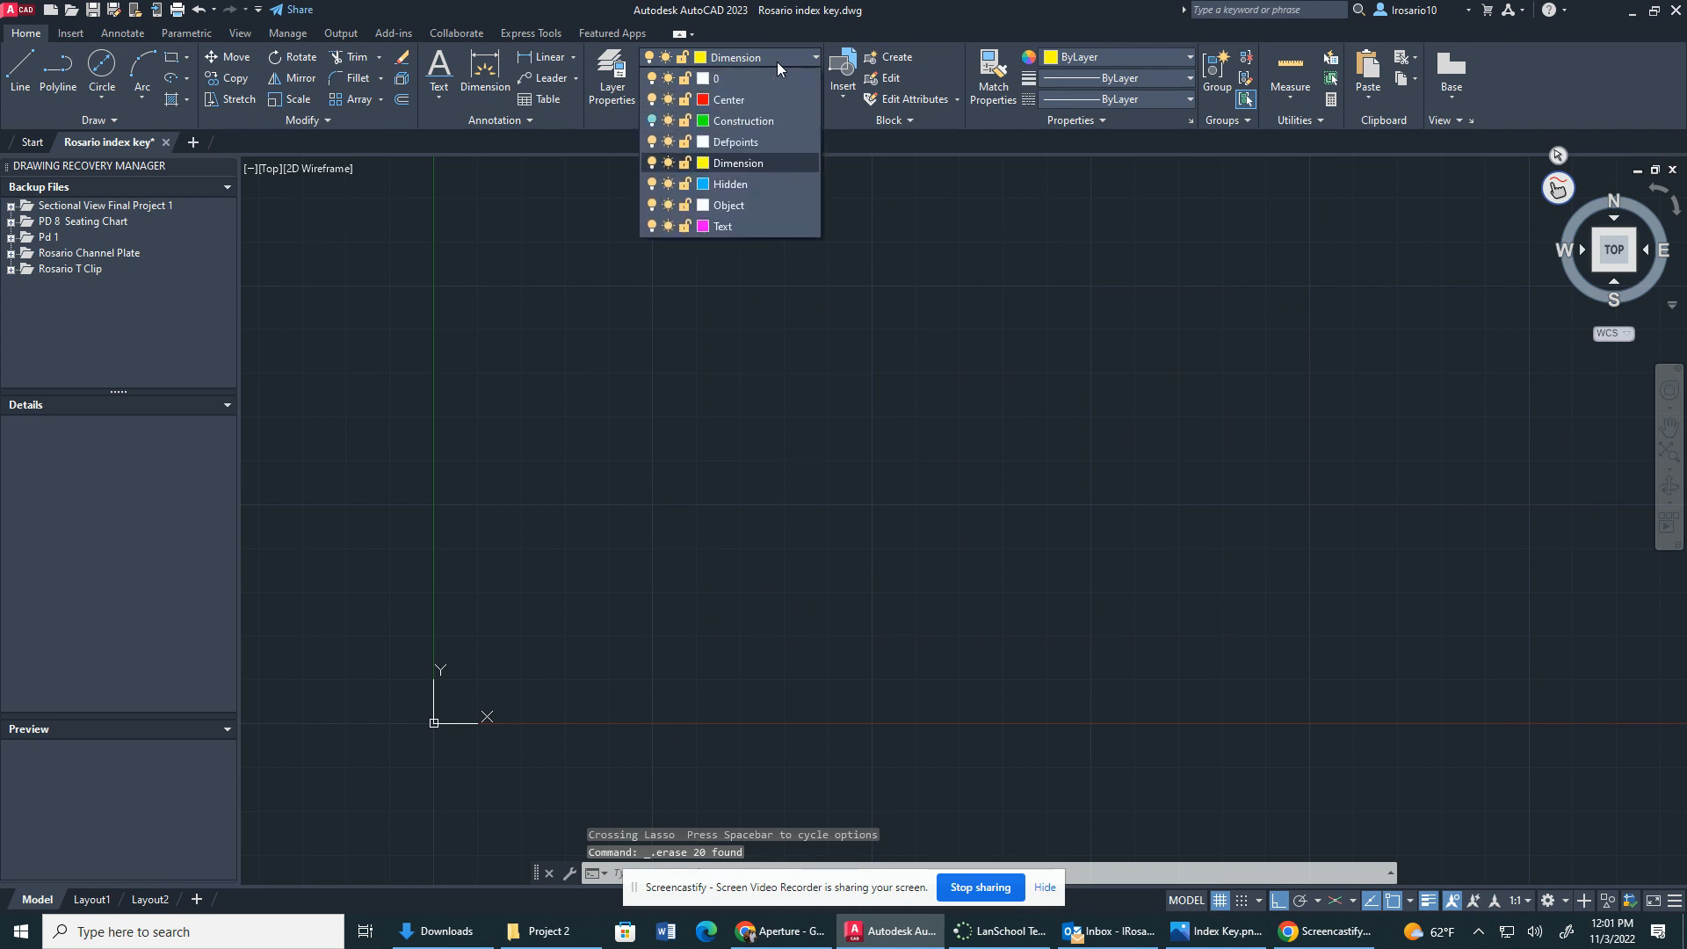
click(651, 121)
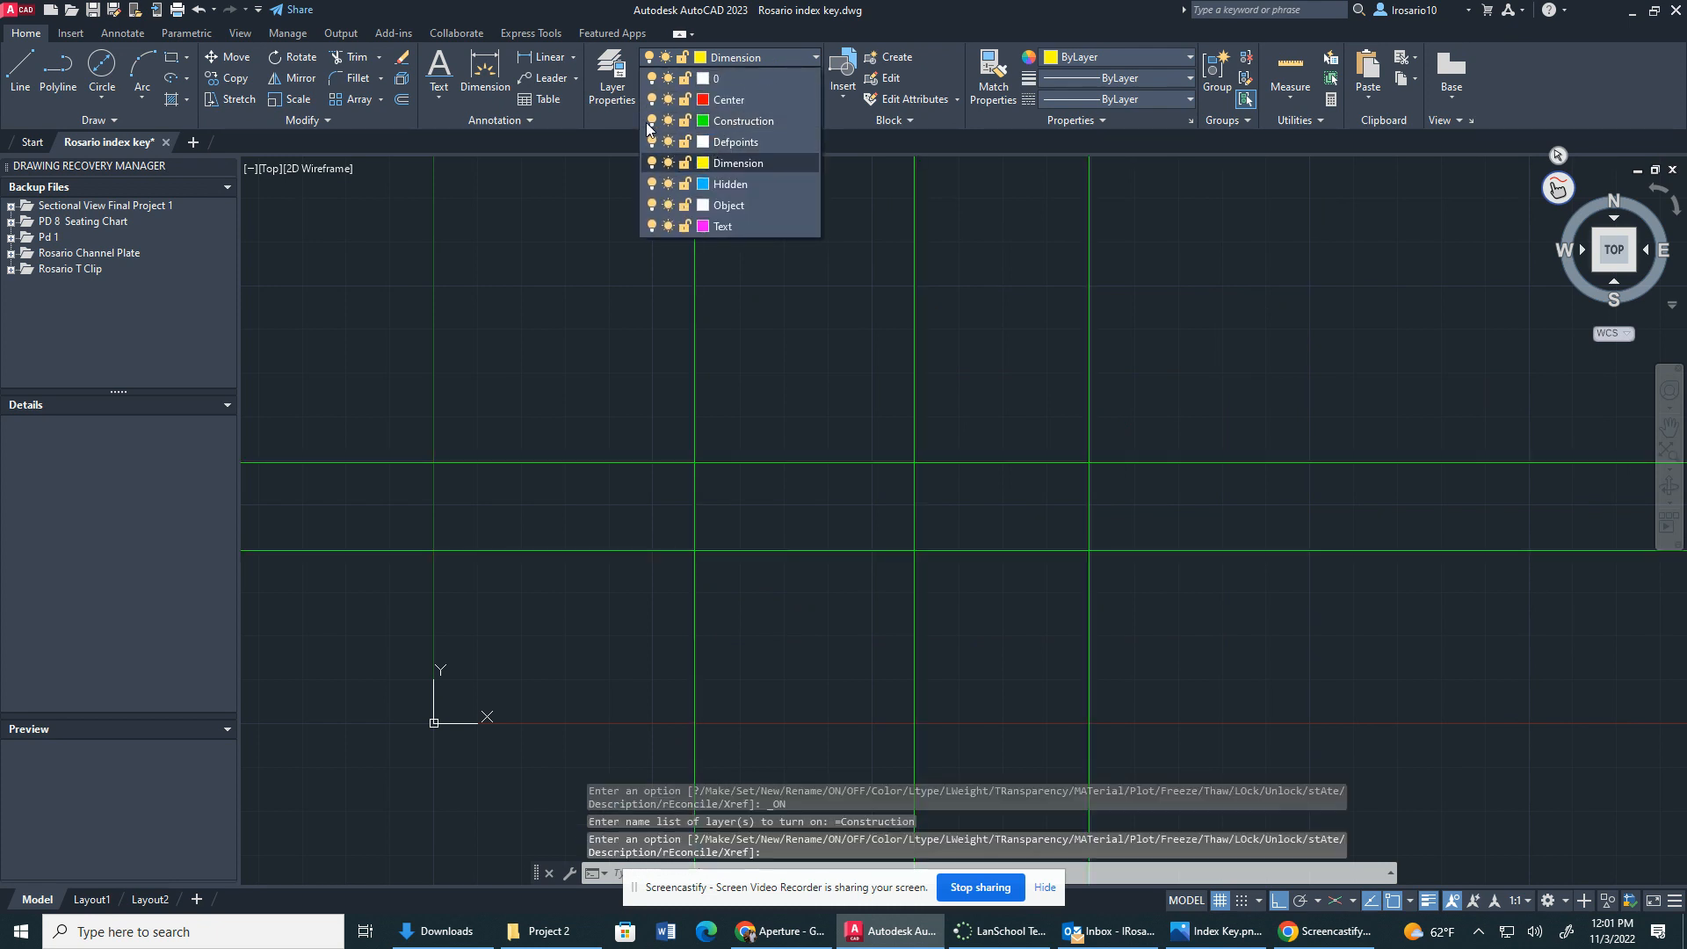
mouse_move(1130, 272)
mouse_down()
mouse_move(527, 437)
mouse_move(1314, 550)
mouse_up()
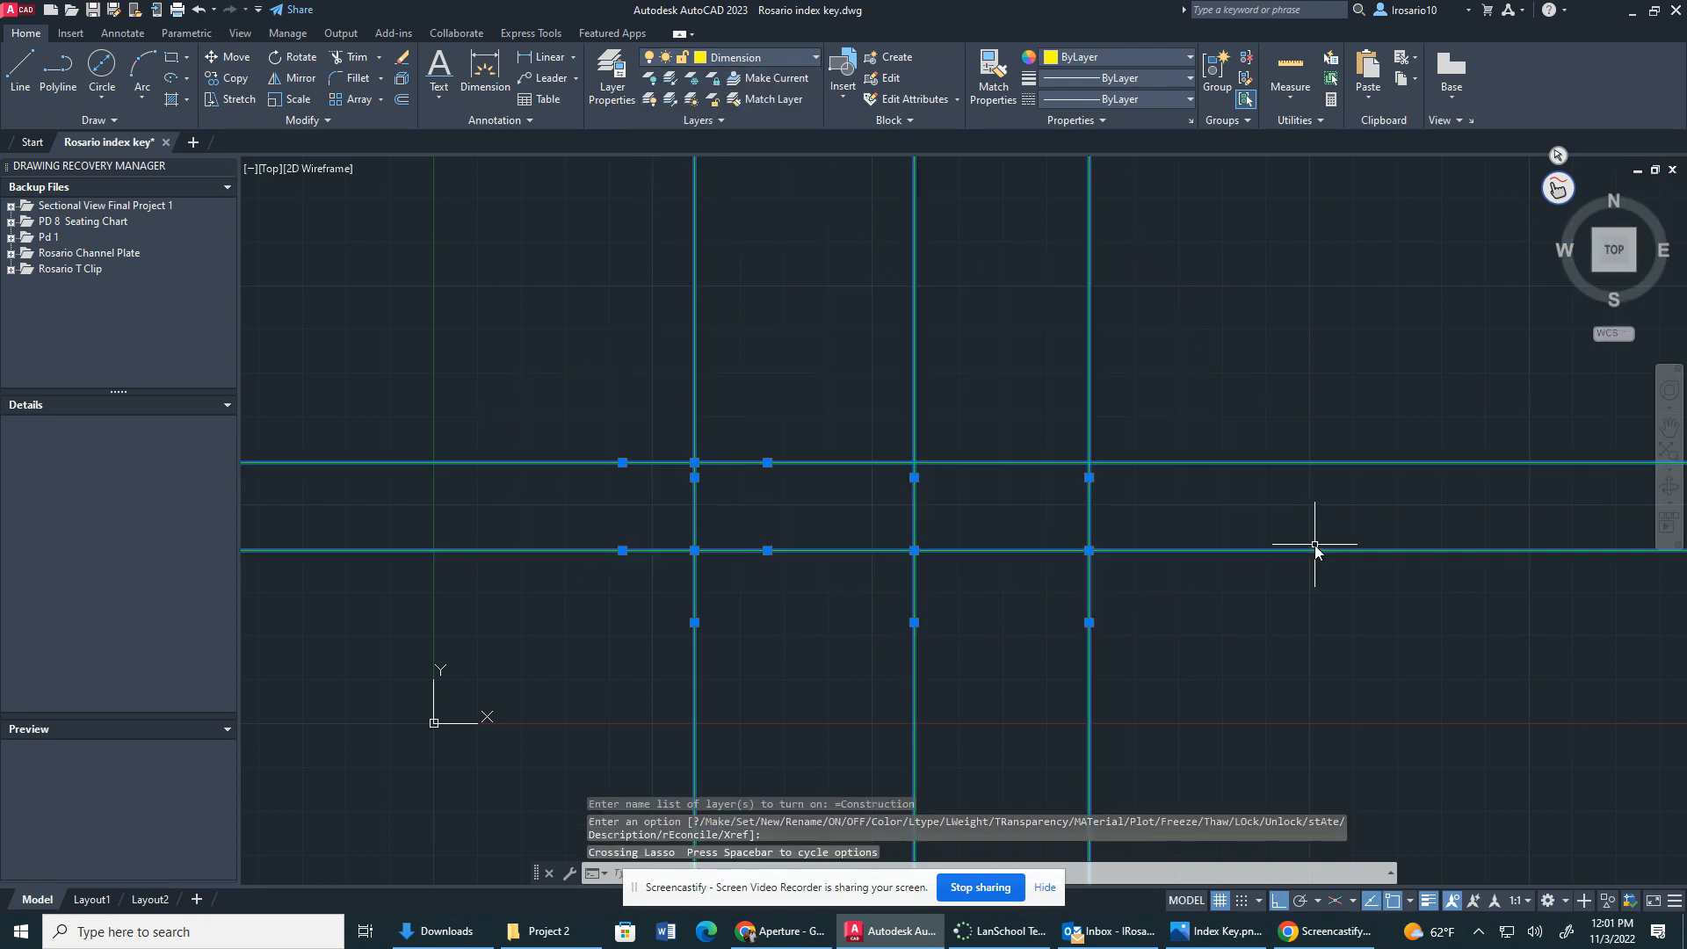
key(Delete)
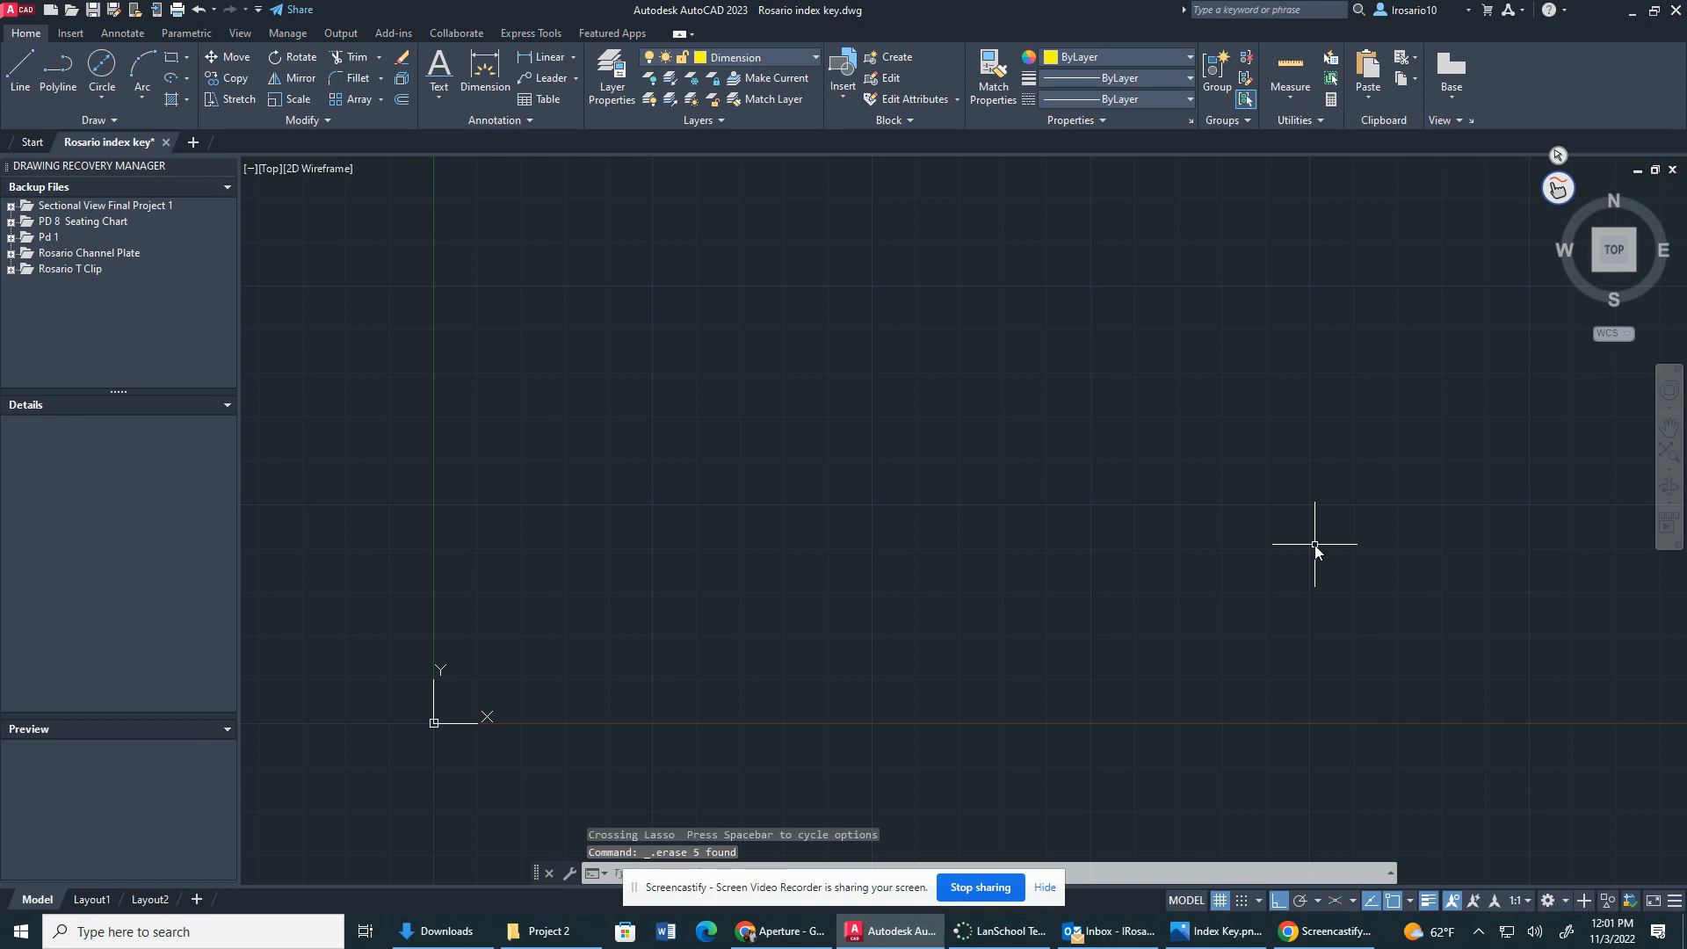
Step: Make the Object layer current
click(760, 61)
click(728, 225)
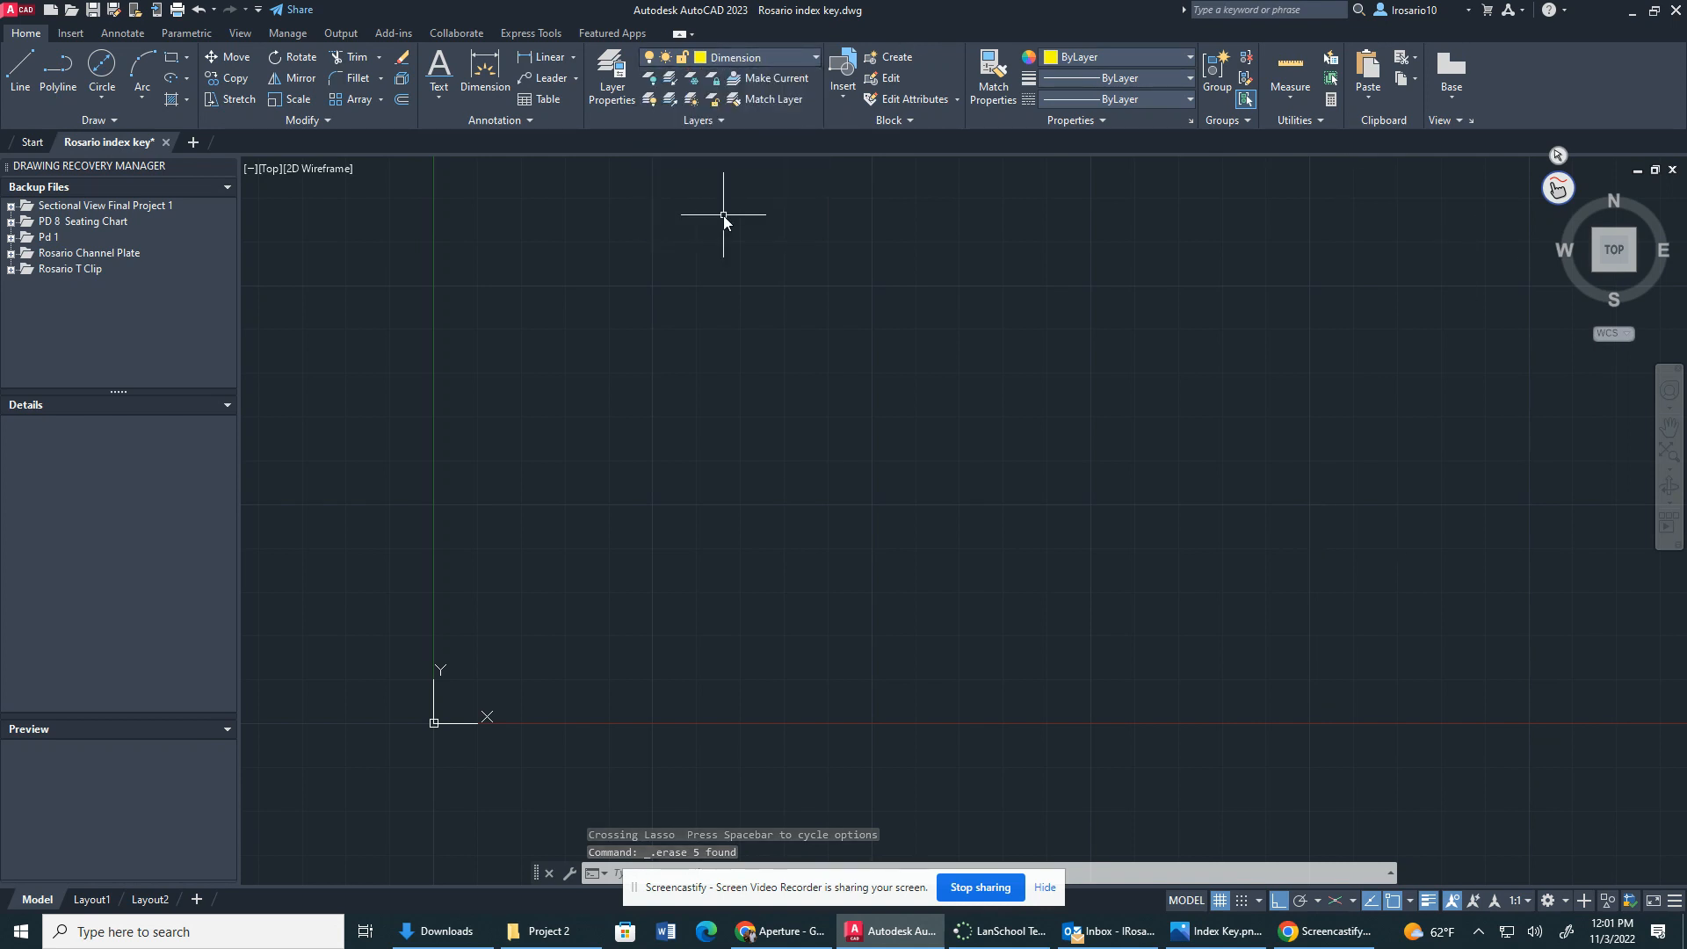
click(767, 63)
click(766, 62)
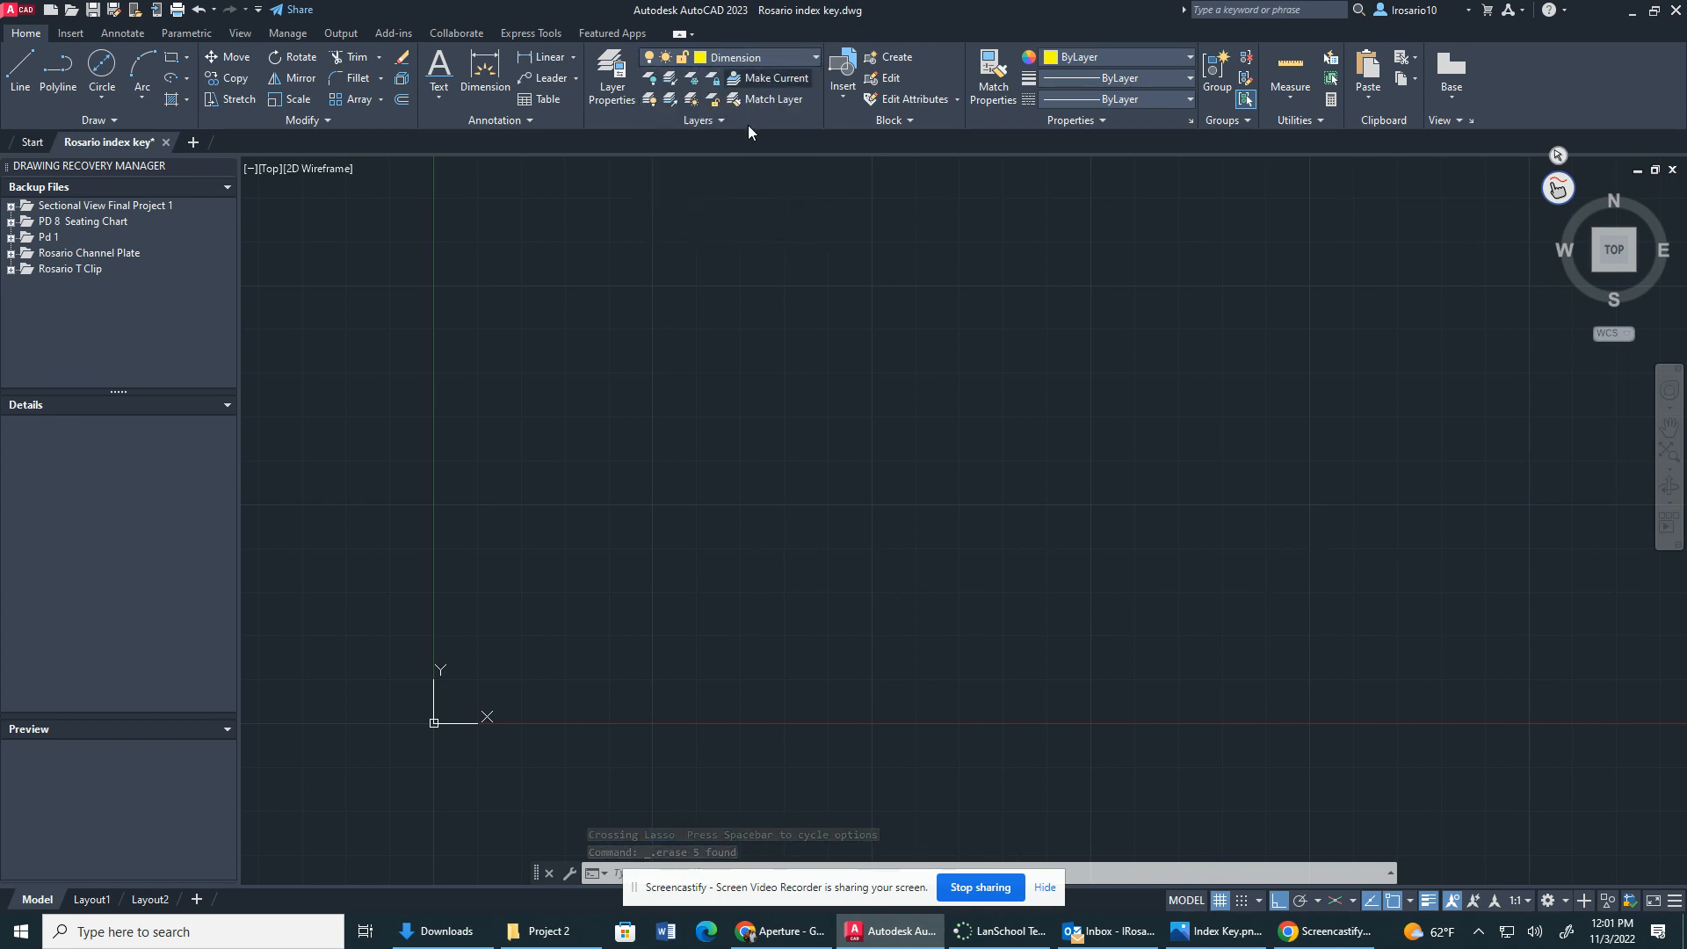
click(766, 58)
click(748, 206)
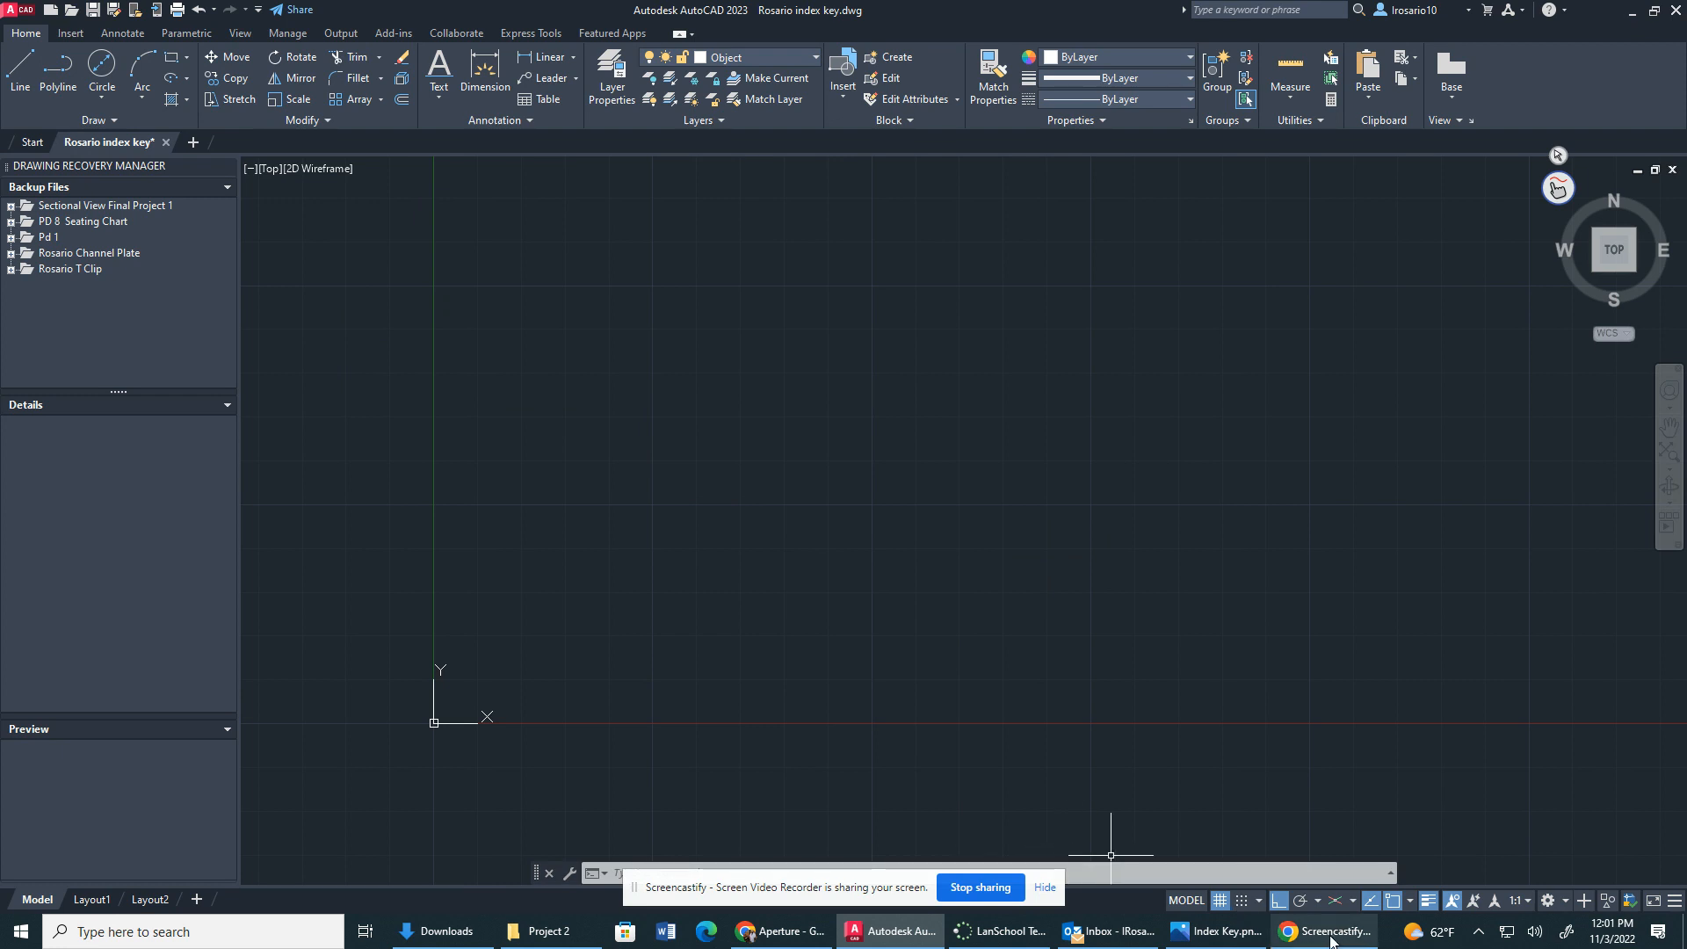
Step: Draw the part's left edge as a 3-unit vertical line downward and its base as a 6-unit horizontal line to the right
click(19, 70)
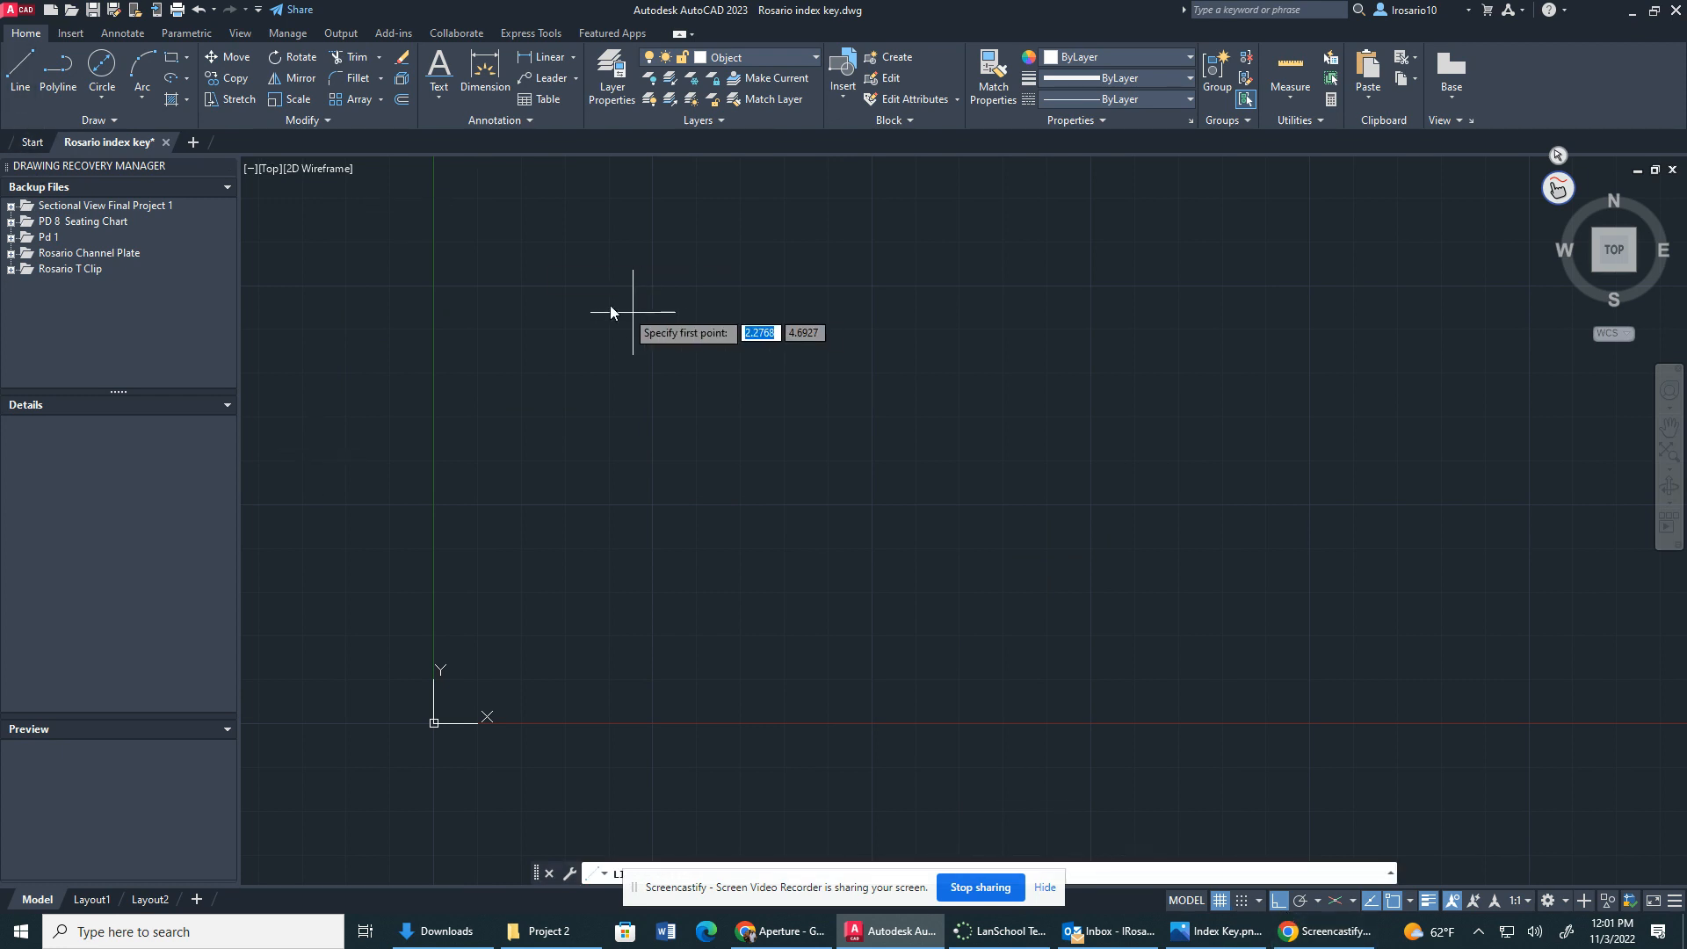
click(637, 436)
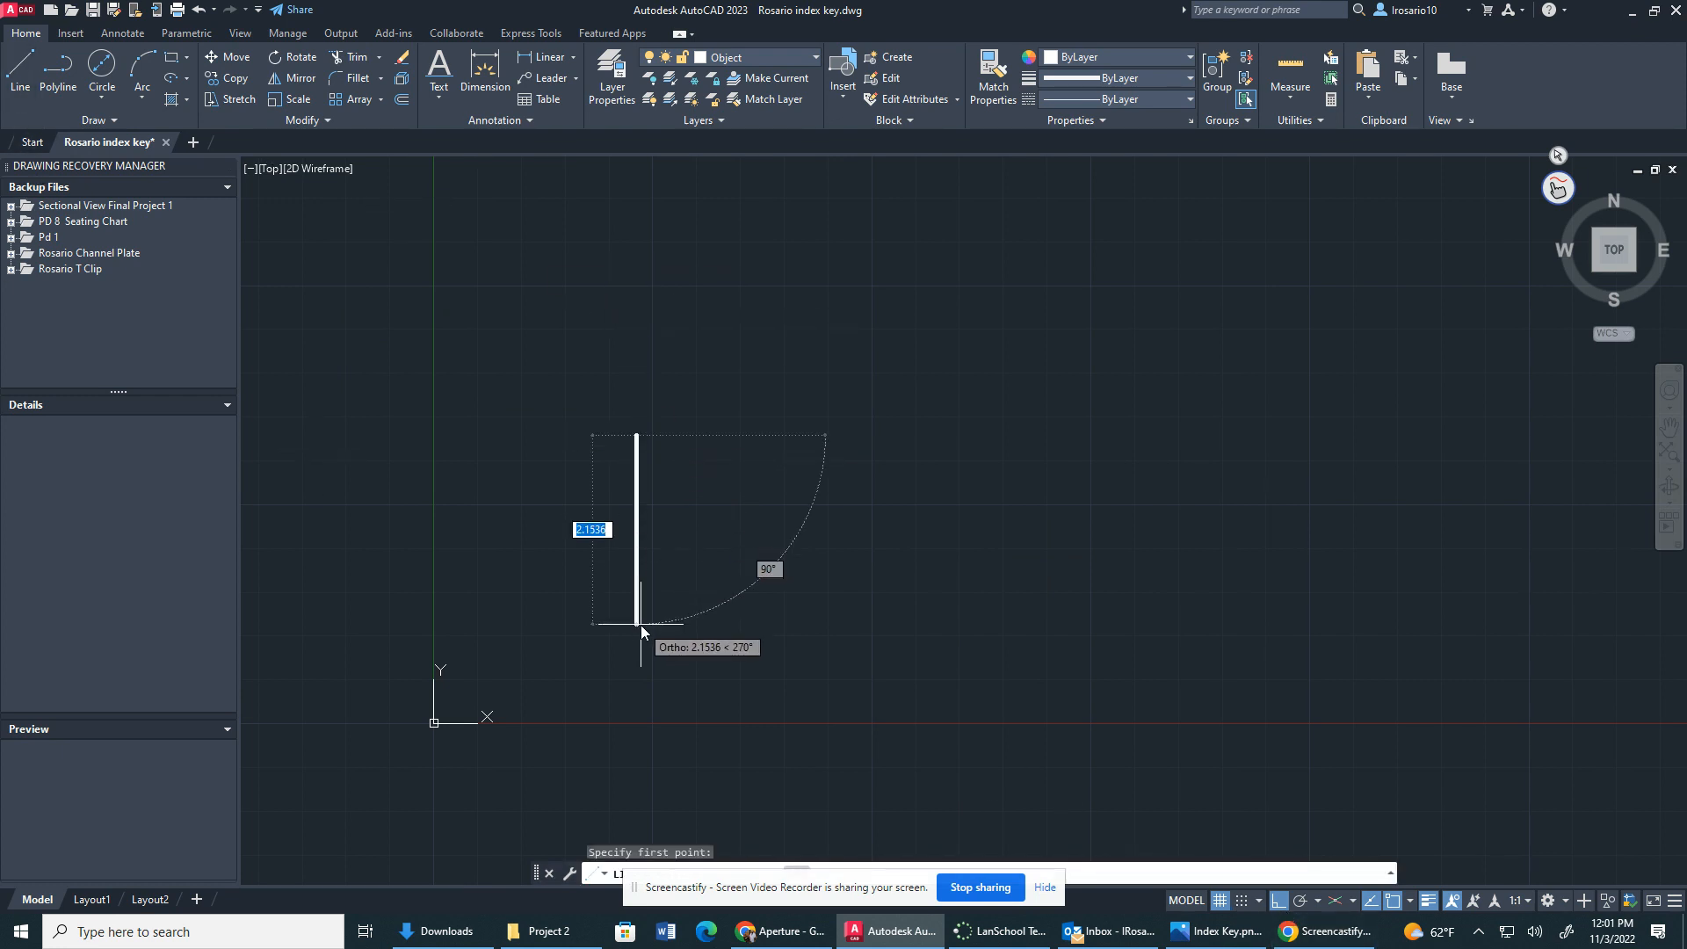
text(3)
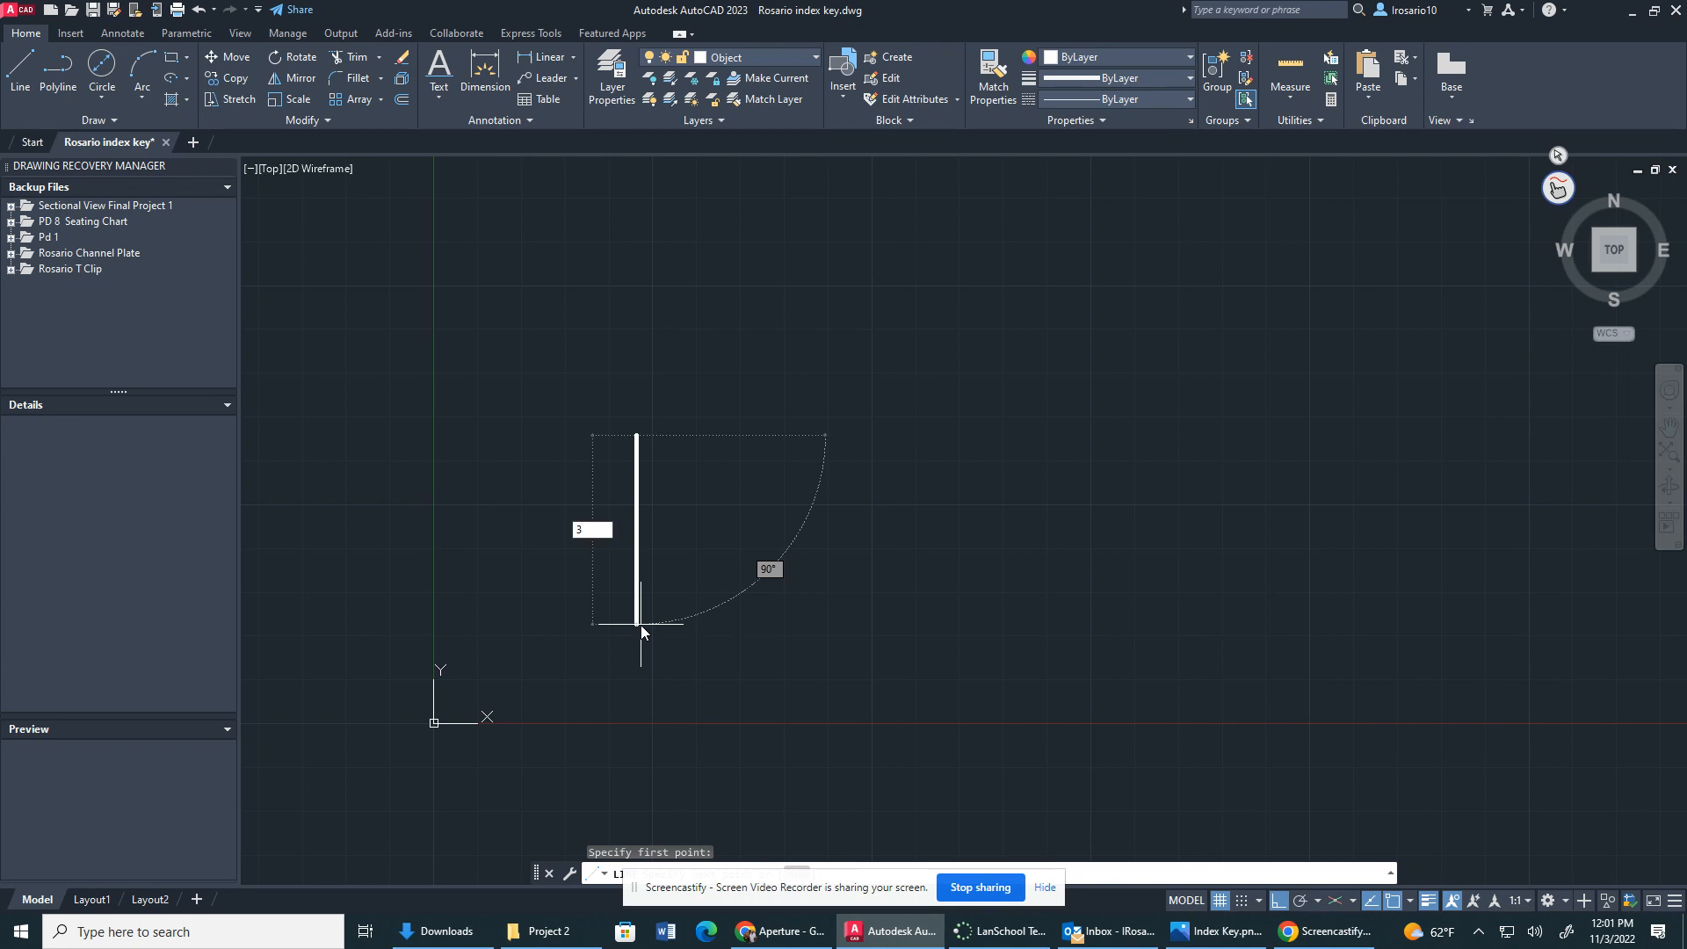
key(Return)
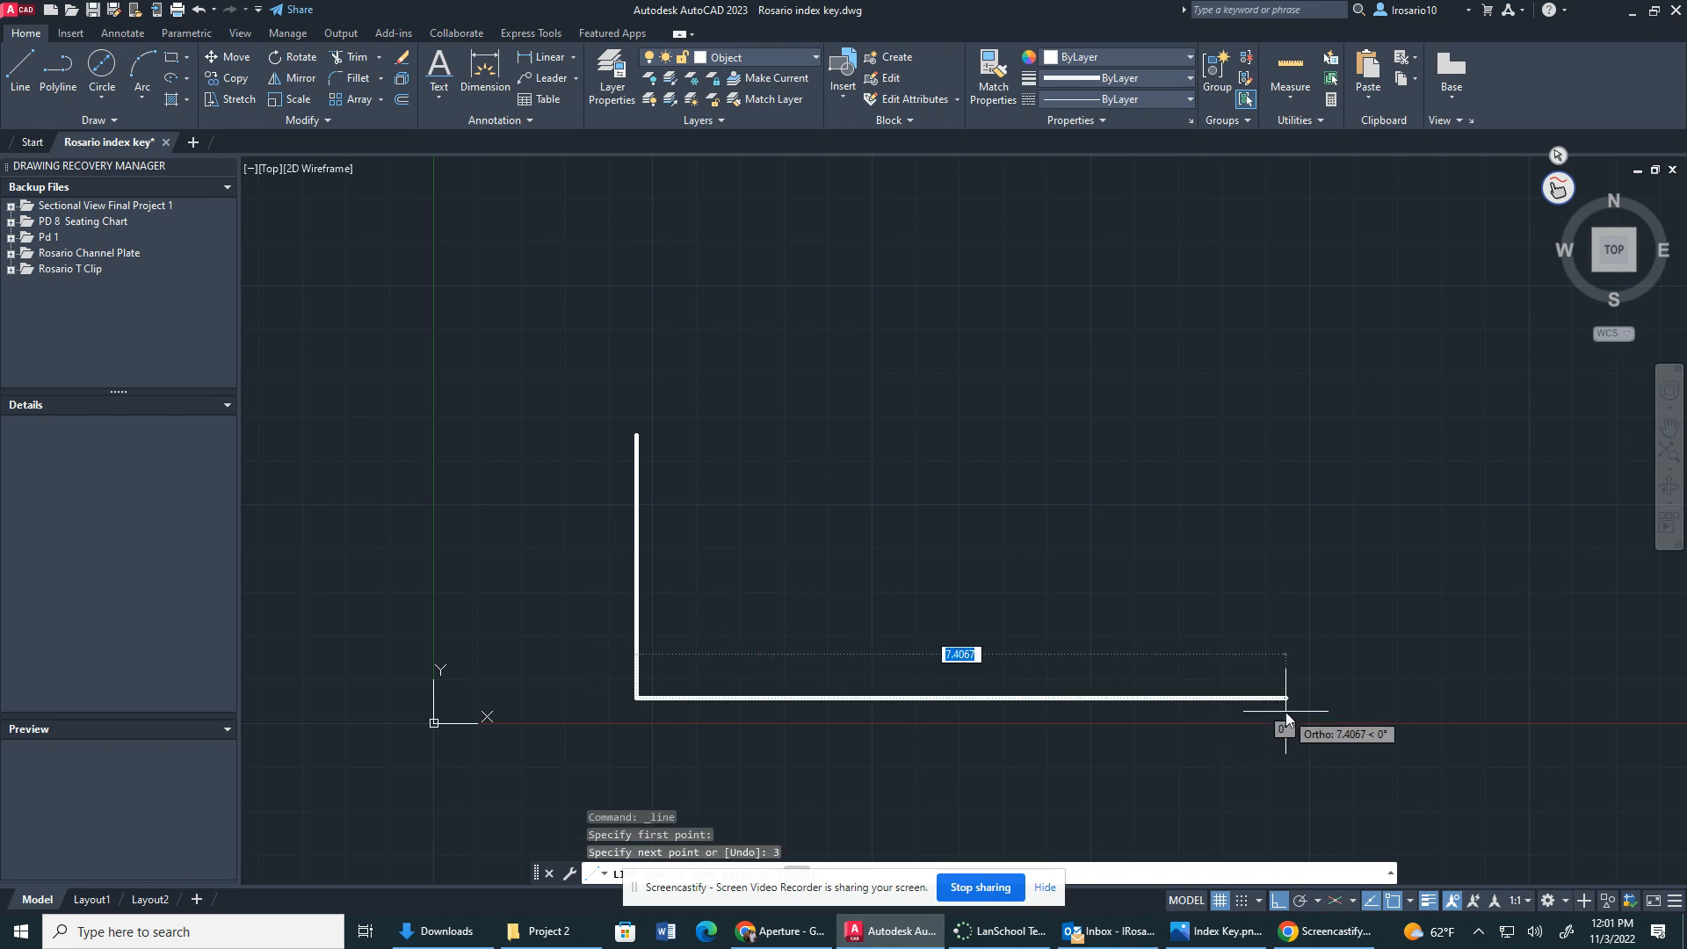
text(6)
key(Return)
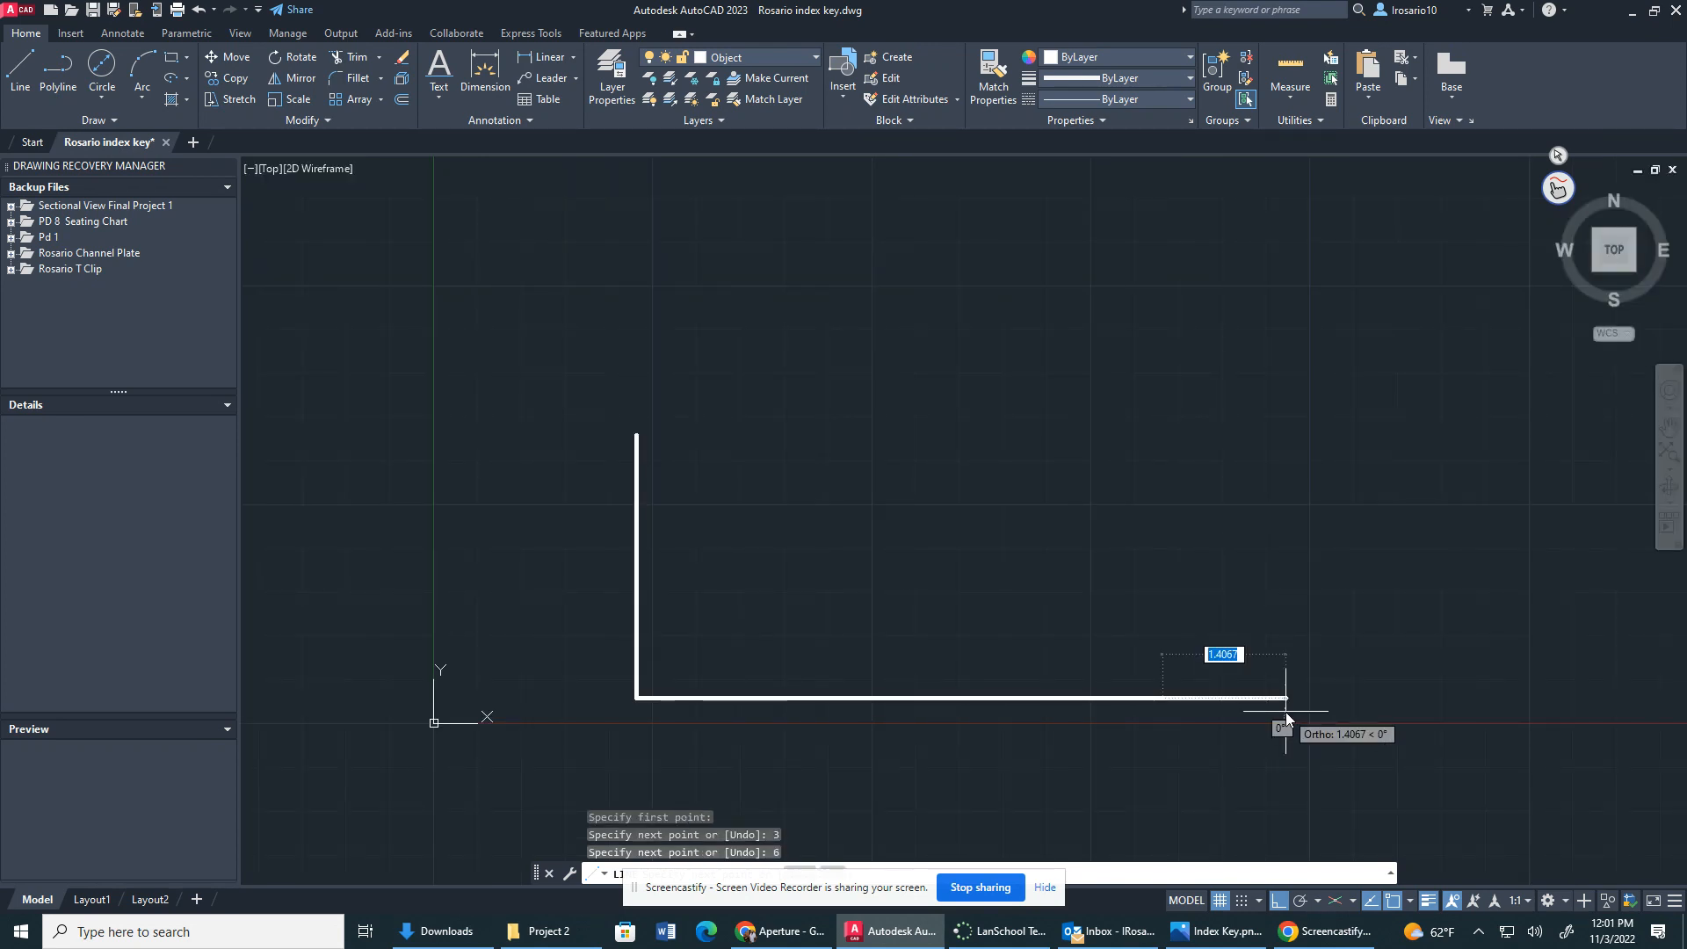
key(Escape)
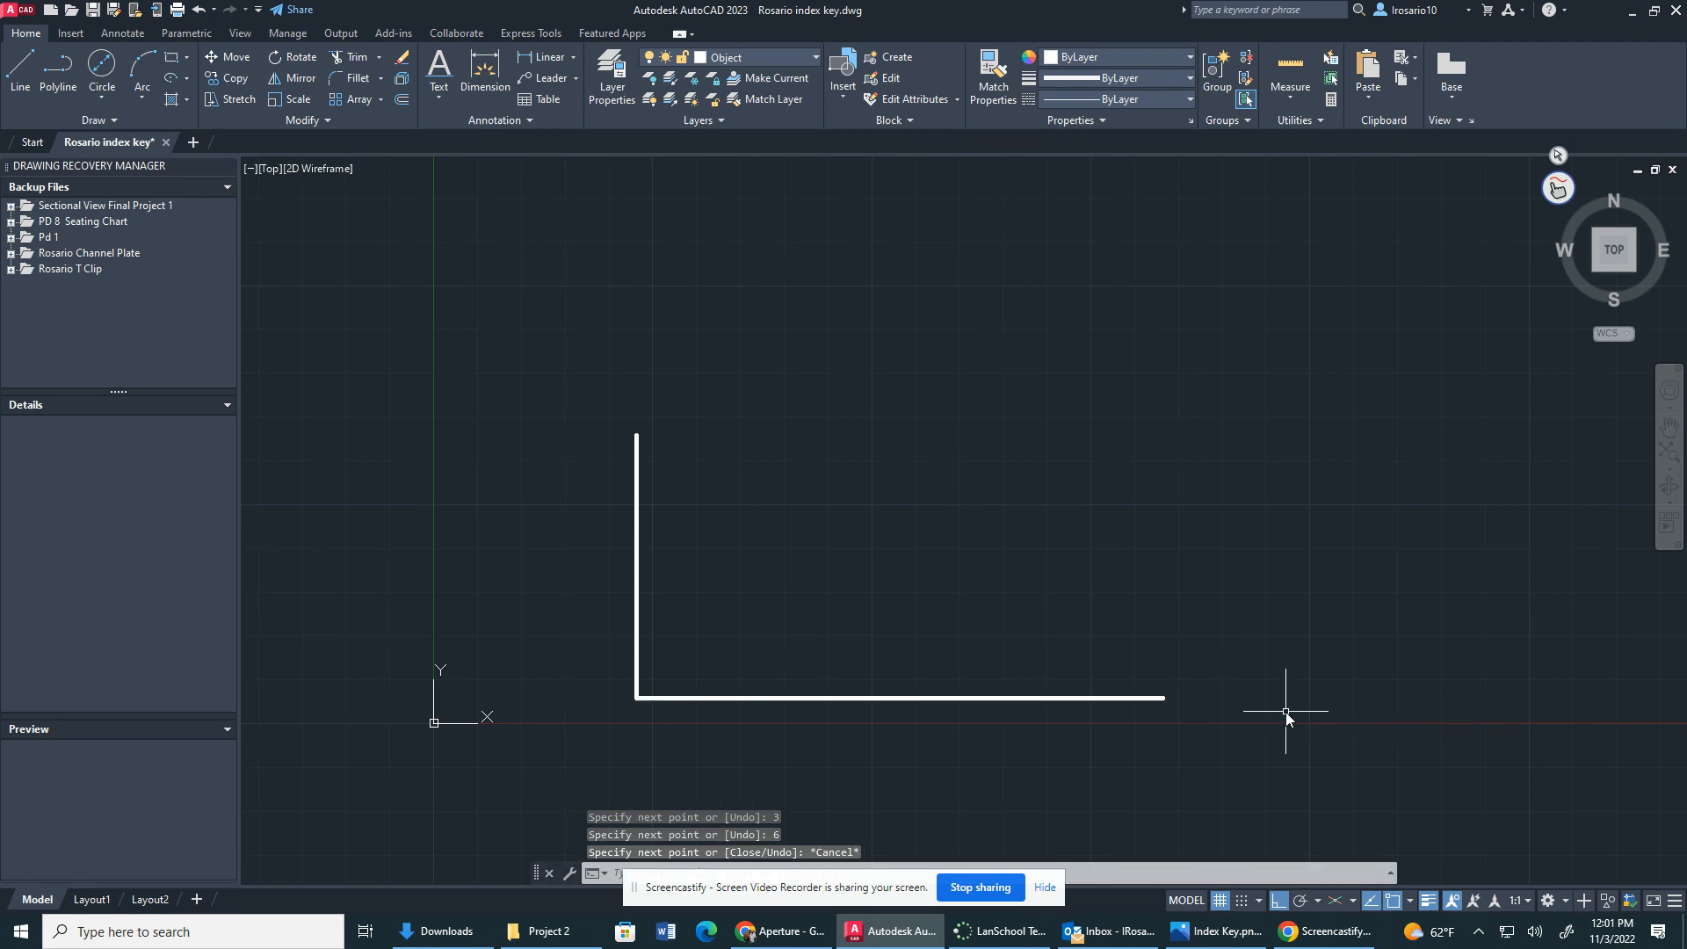
Step: Draw a 1-unit horizontal top edge to the right from the upper end of the left edge
text(l)
key(Return)
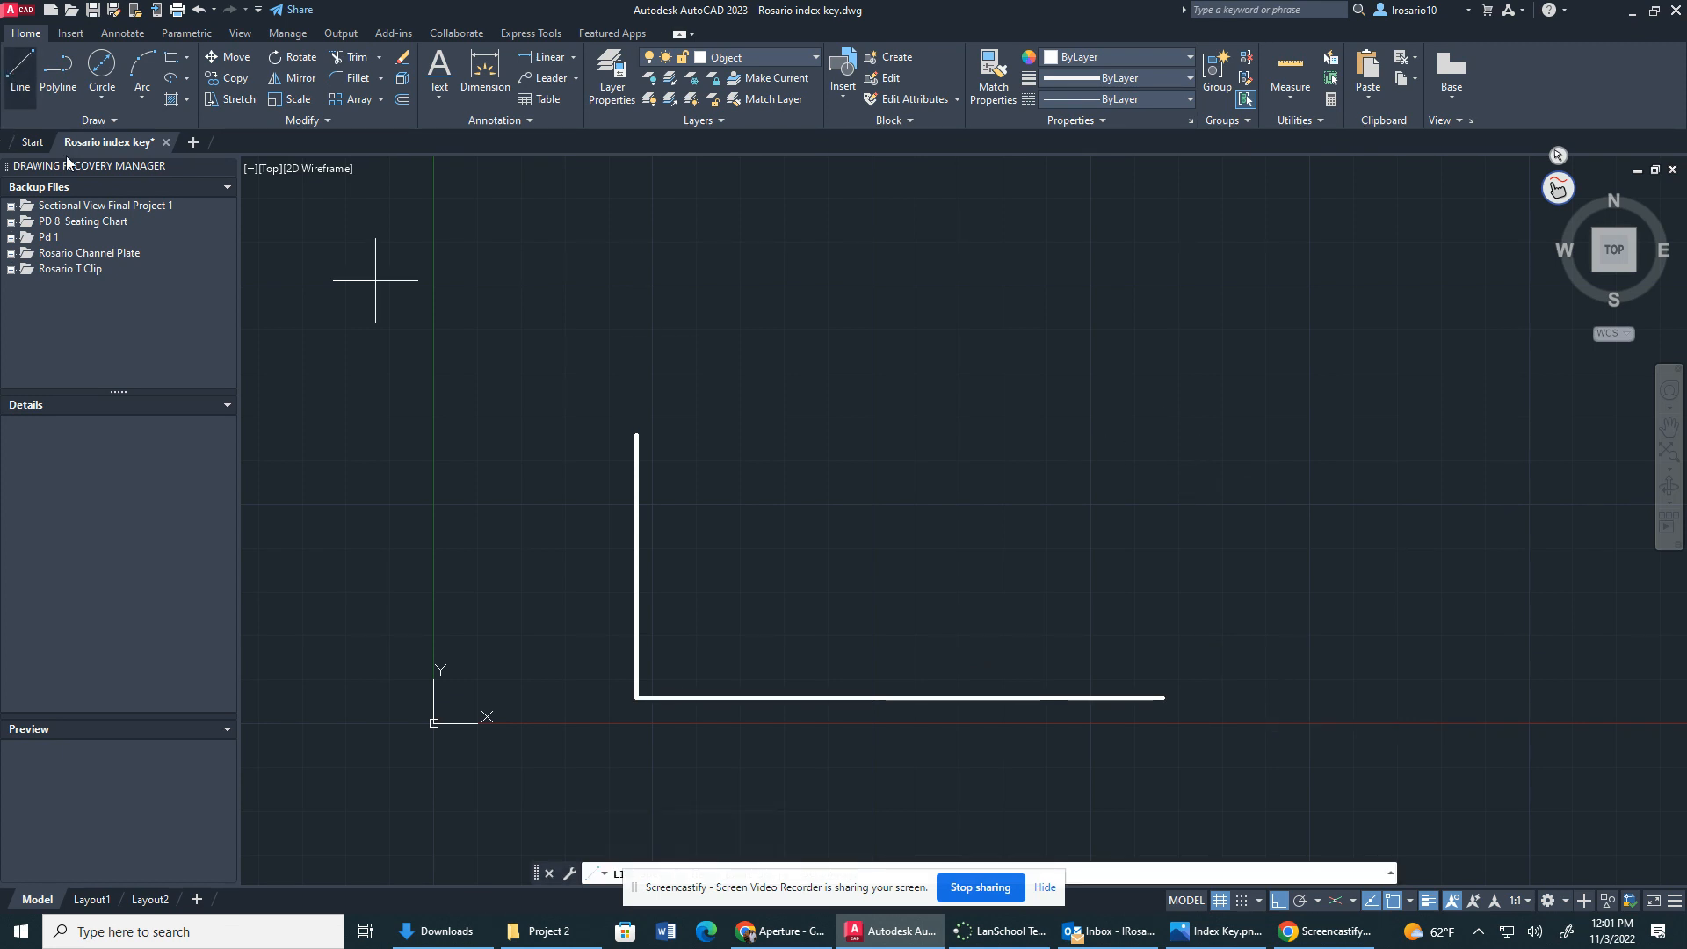
click(637, 435)
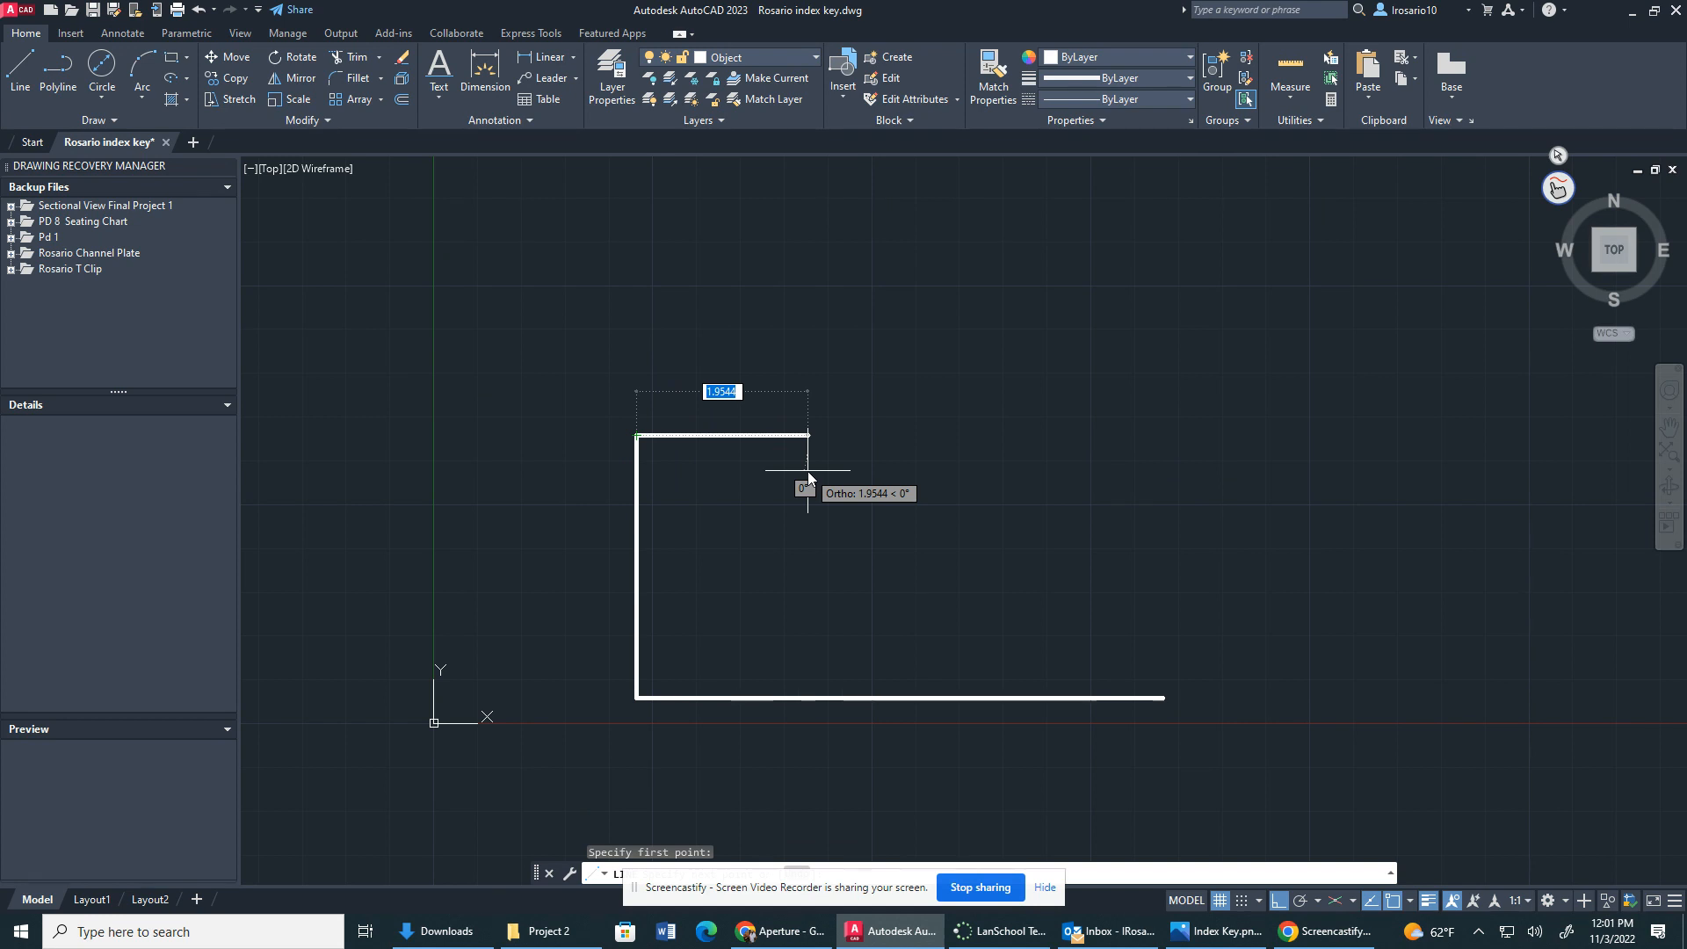
text(1)
key(Return)
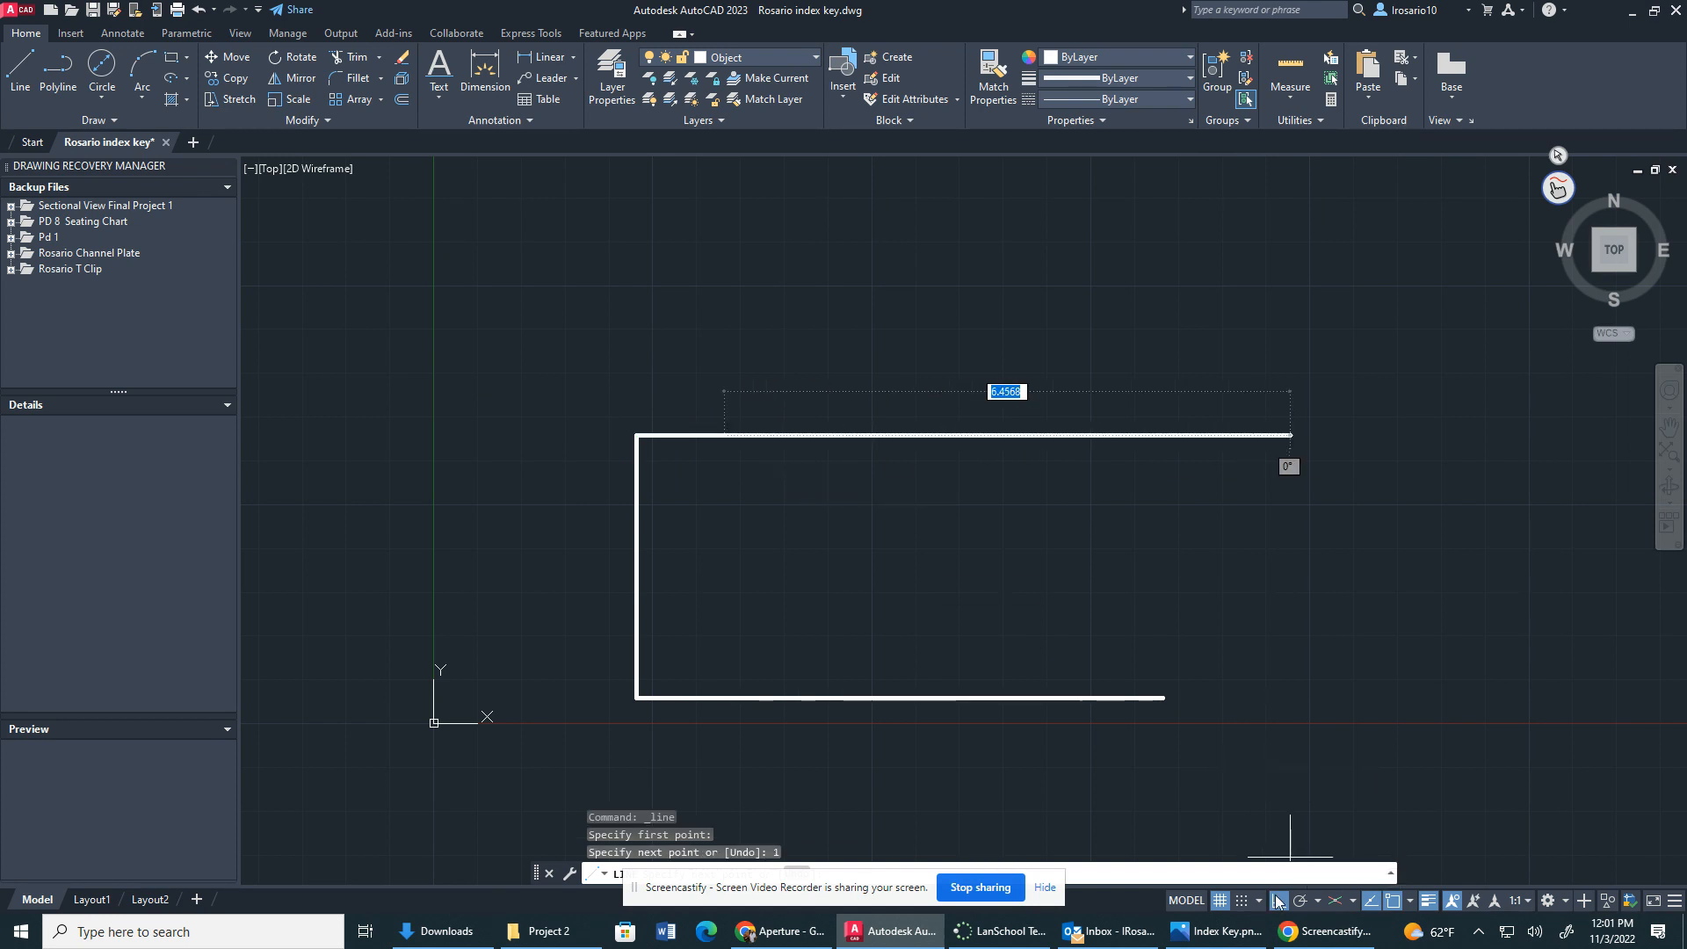
Step: Turn Ortho off and continue with a sloped edge 1.5 units long, descending to the right at 45 degrees
click(1278, 901)
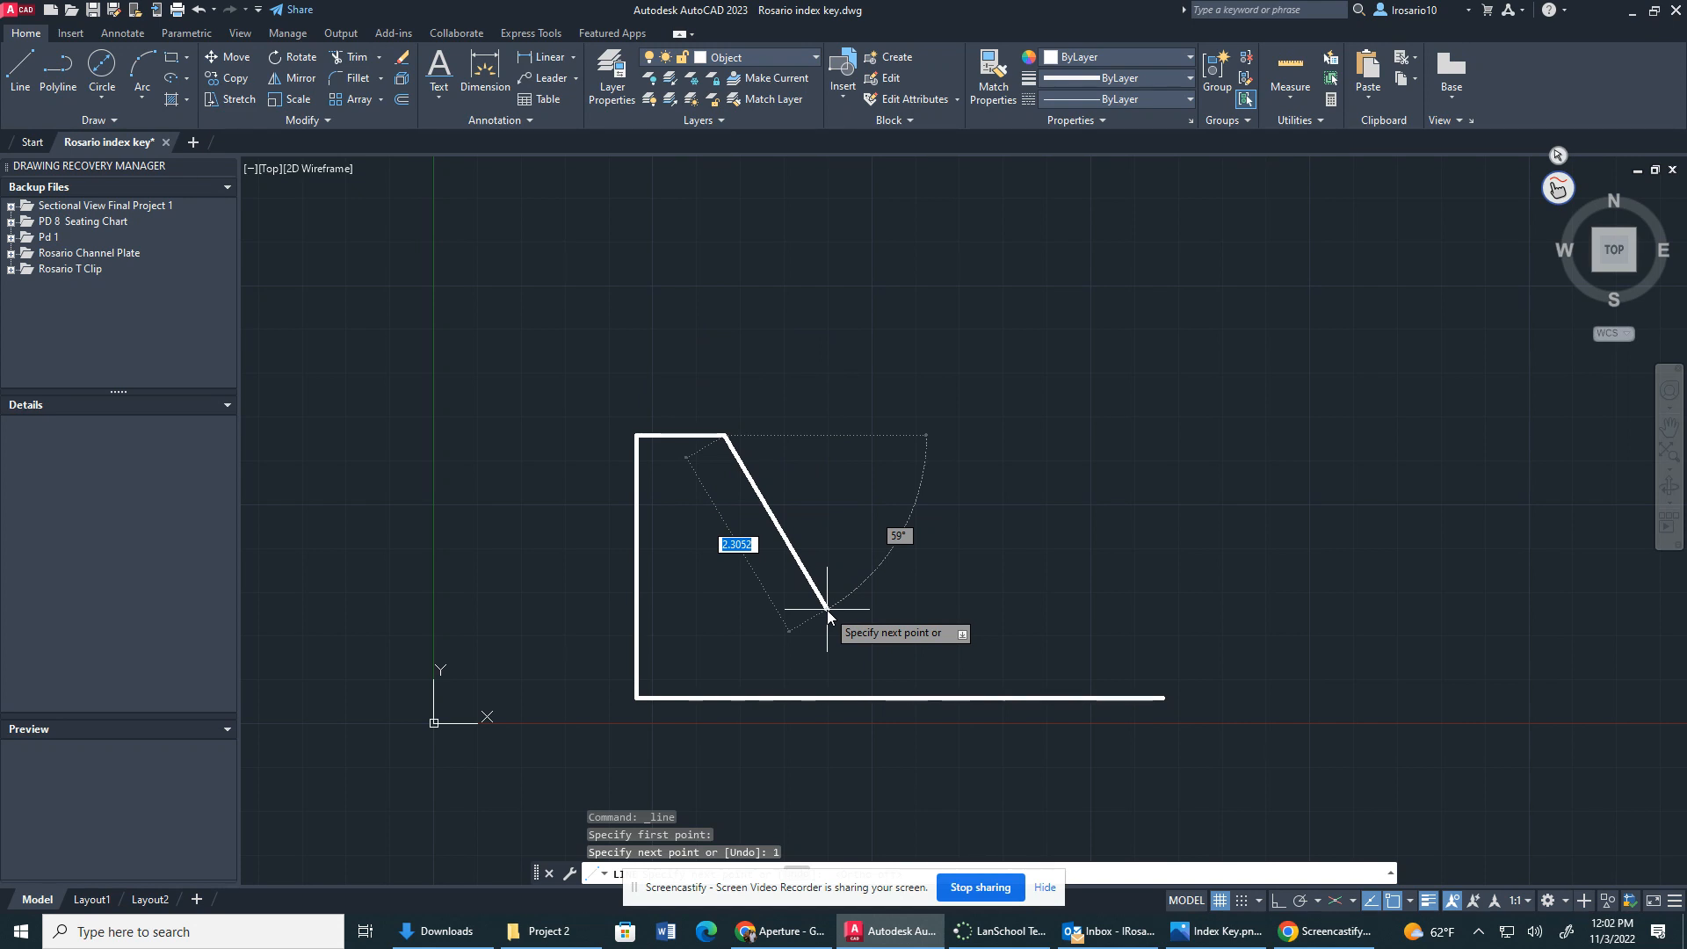
text(1.5)
key(Tab)
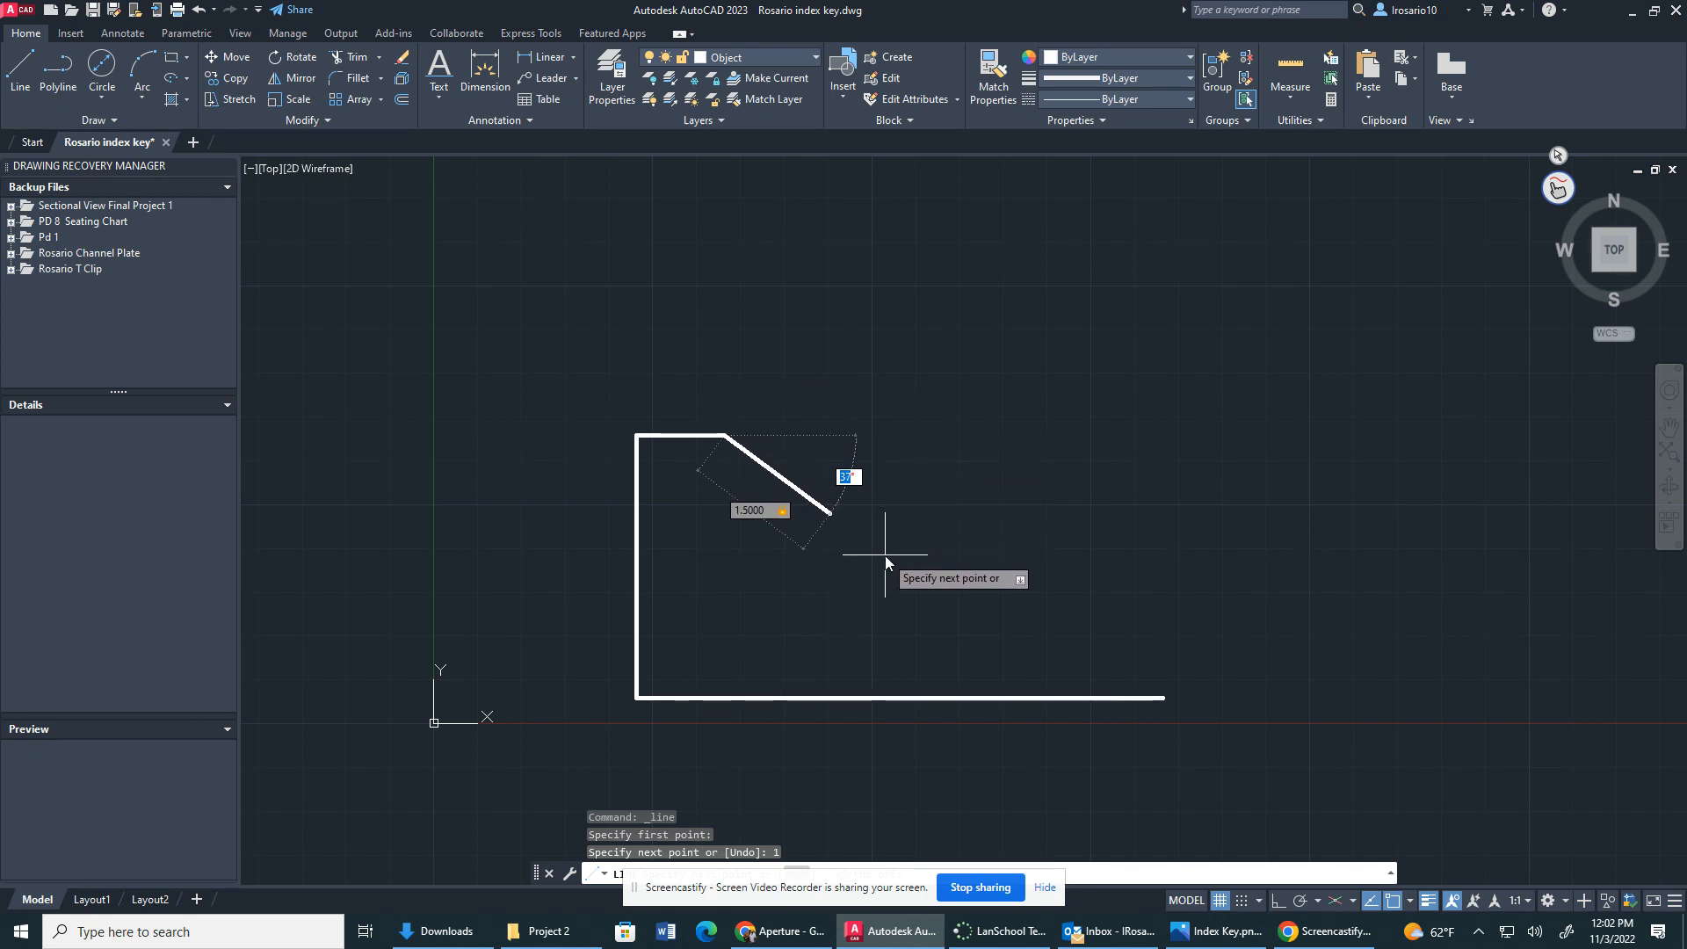
text(45)
key(Return)
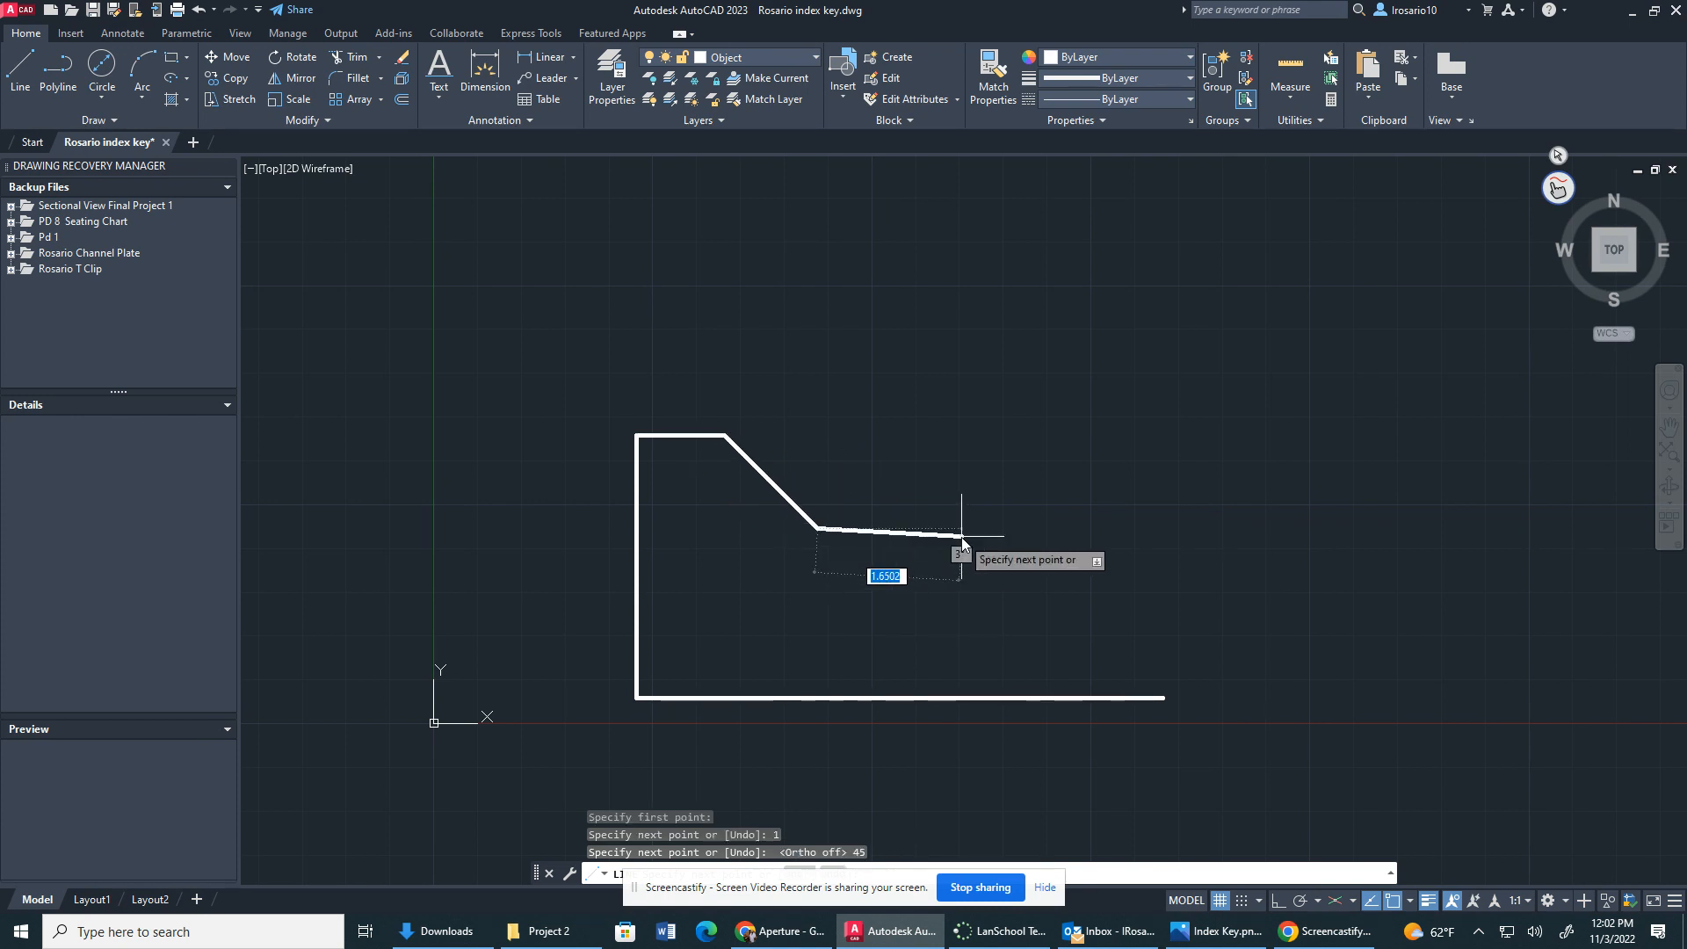
Step: Turn Ortho back on and close the profile with a horizontal edge aligned to the base's right end and a vertical edge down to that endpoint
click(1276, 910)
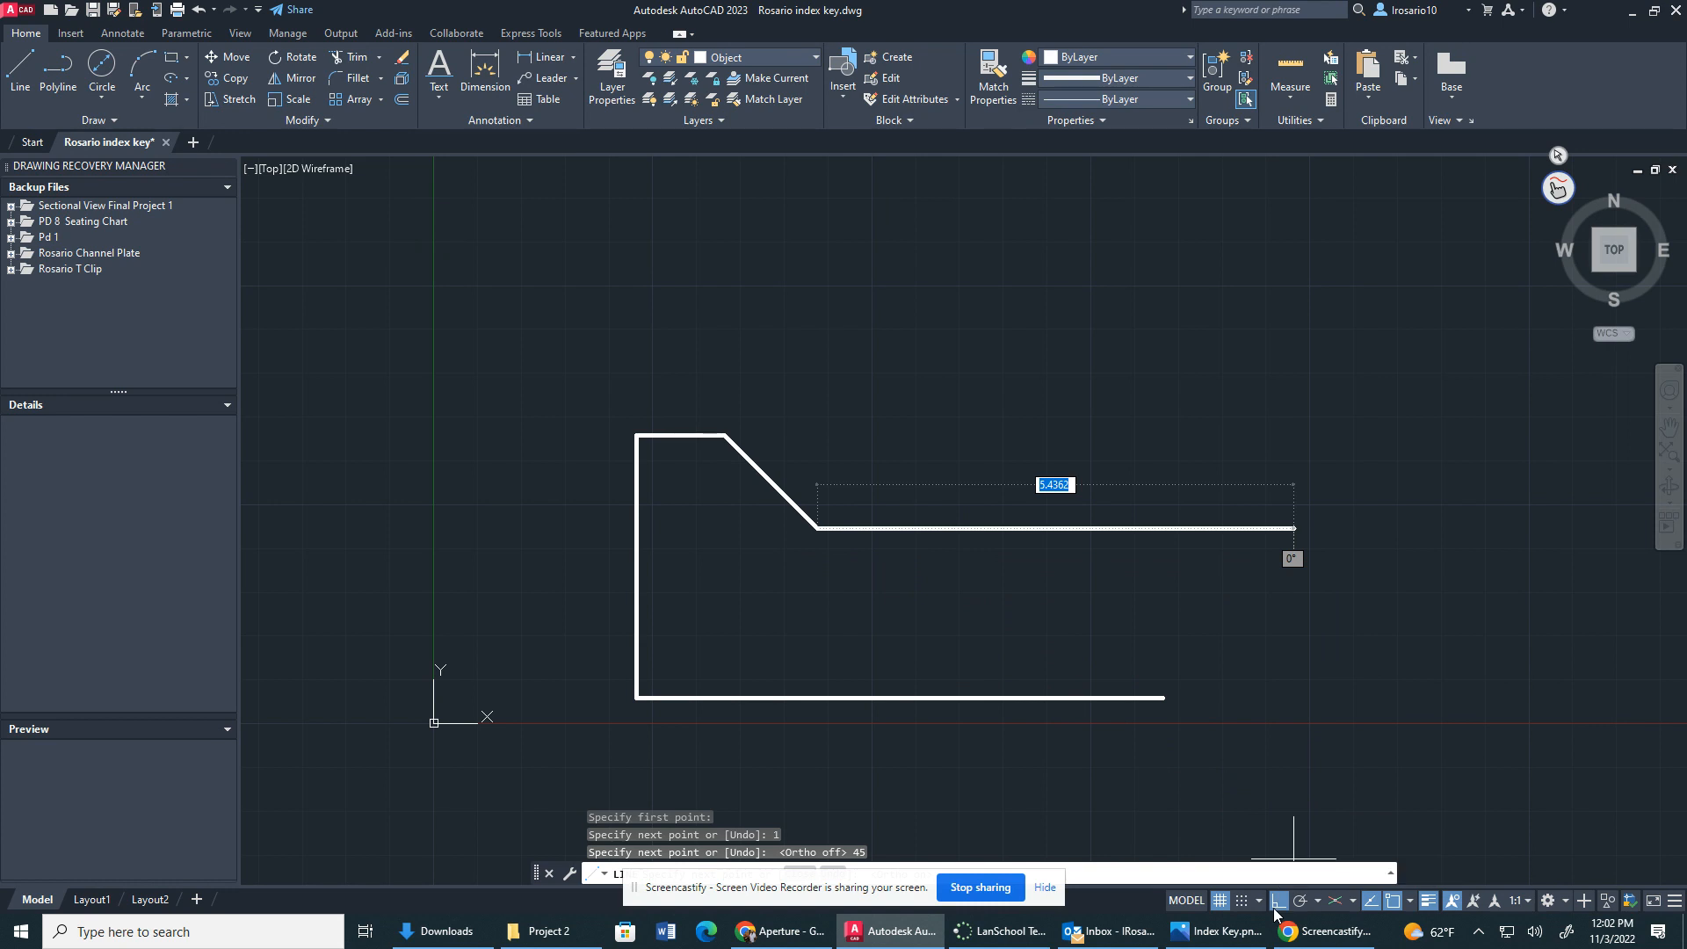
click(1410, 902)
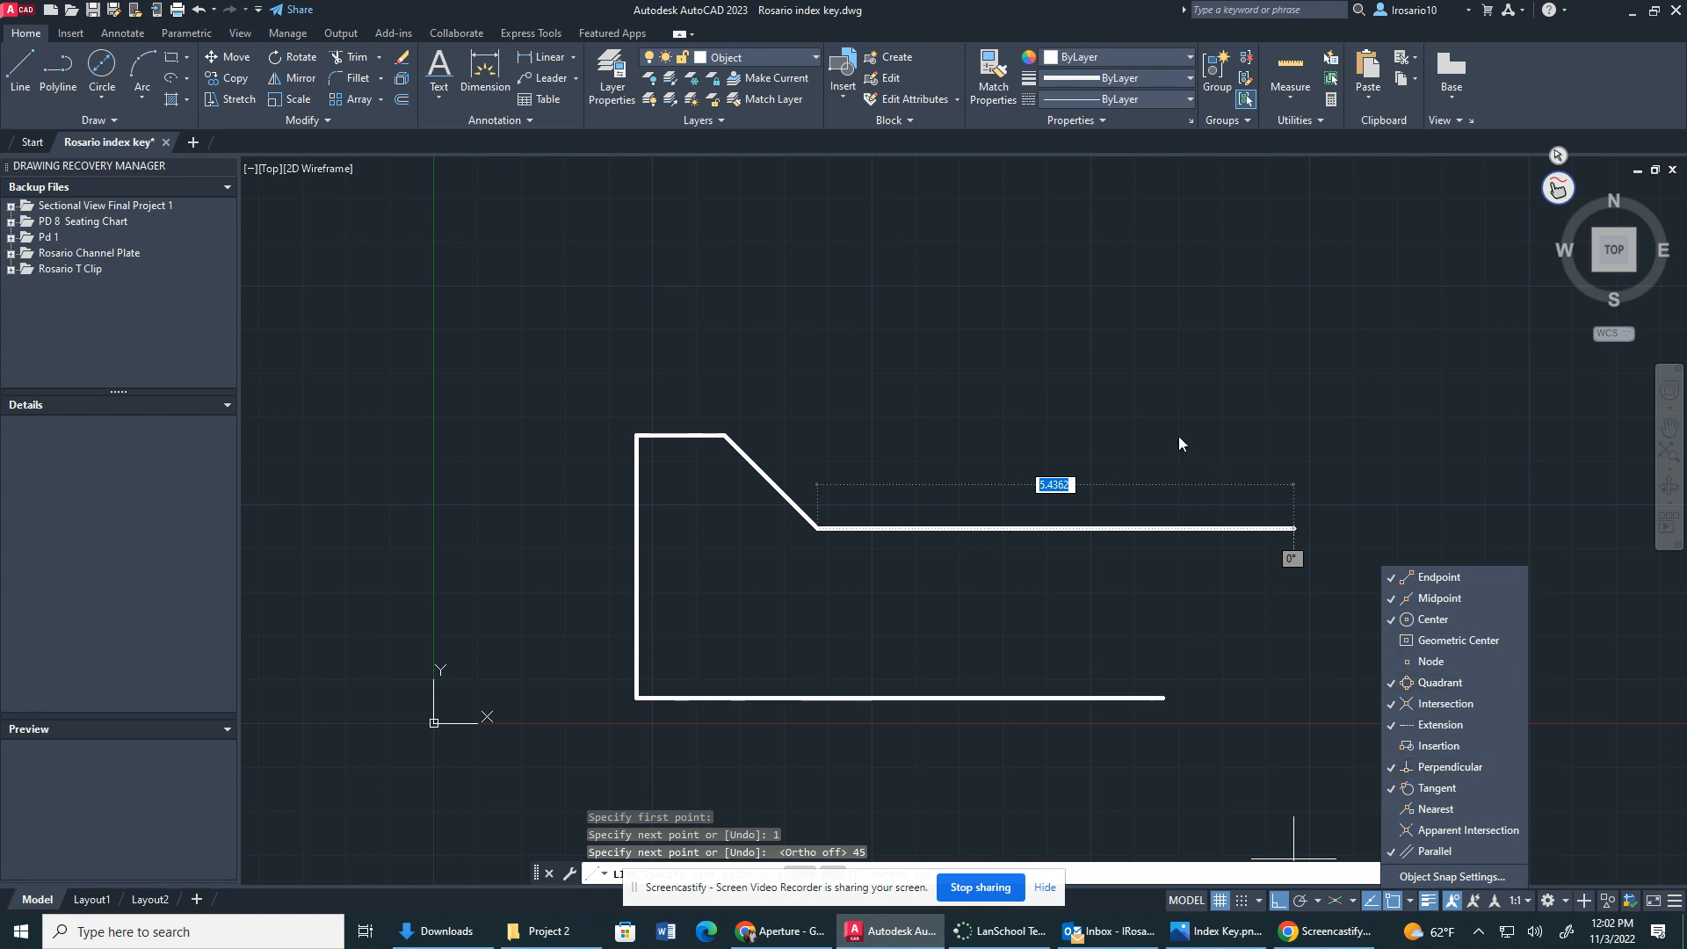
click(817, 525)
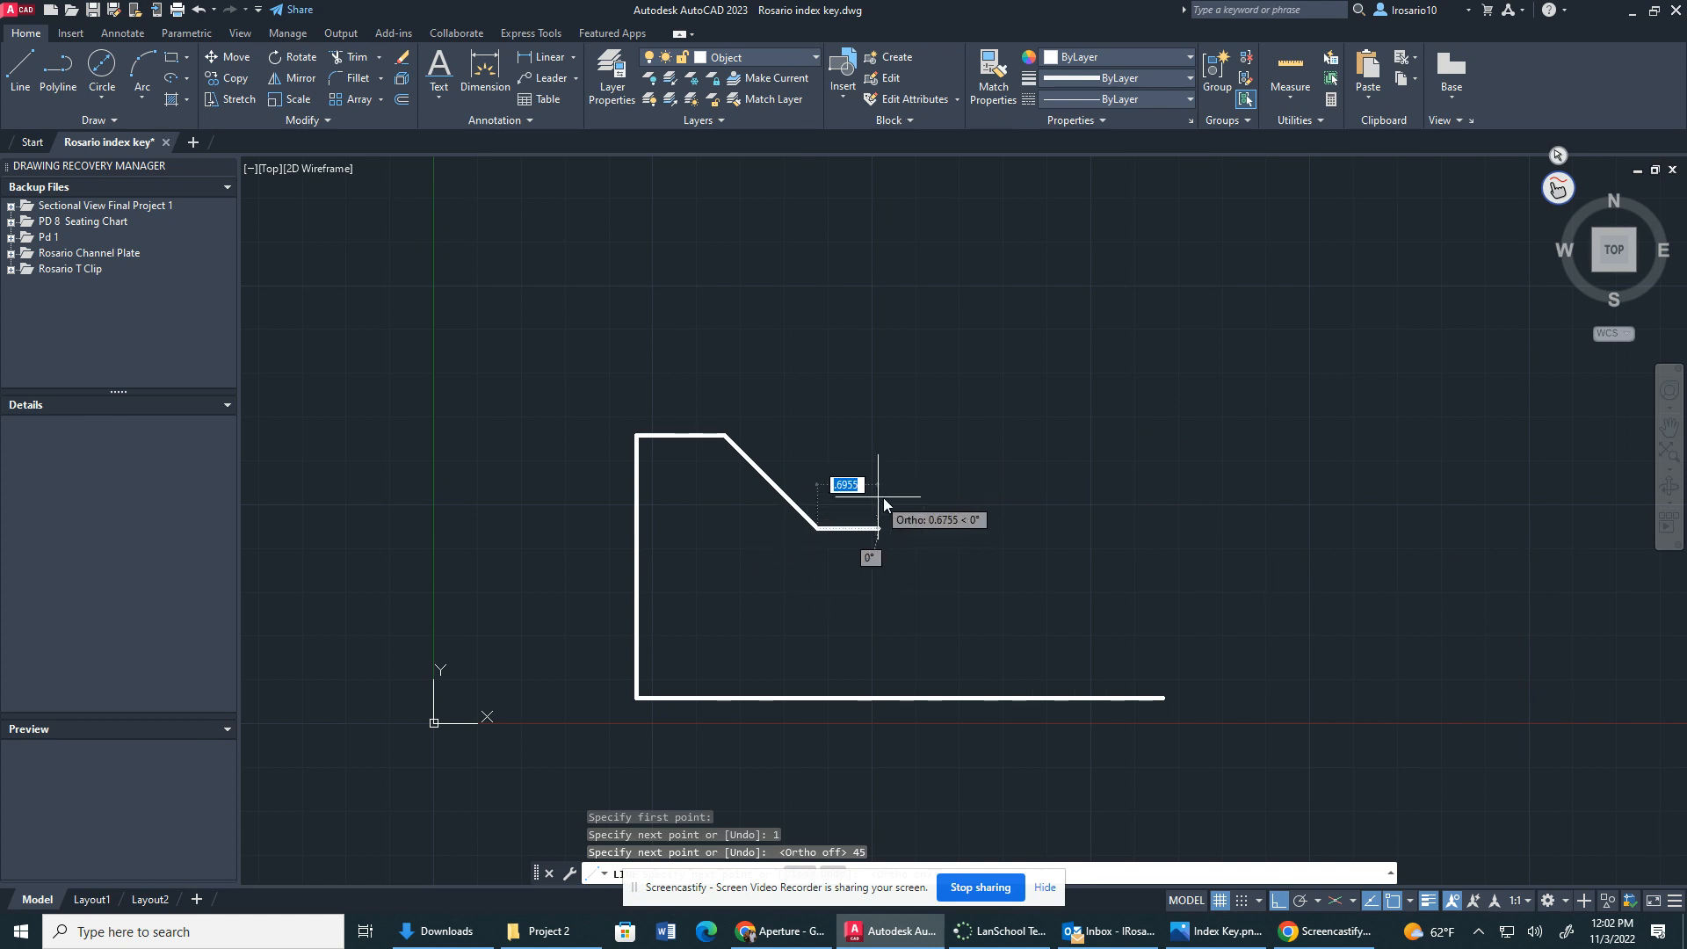
click(1161, 672)
key(F8)
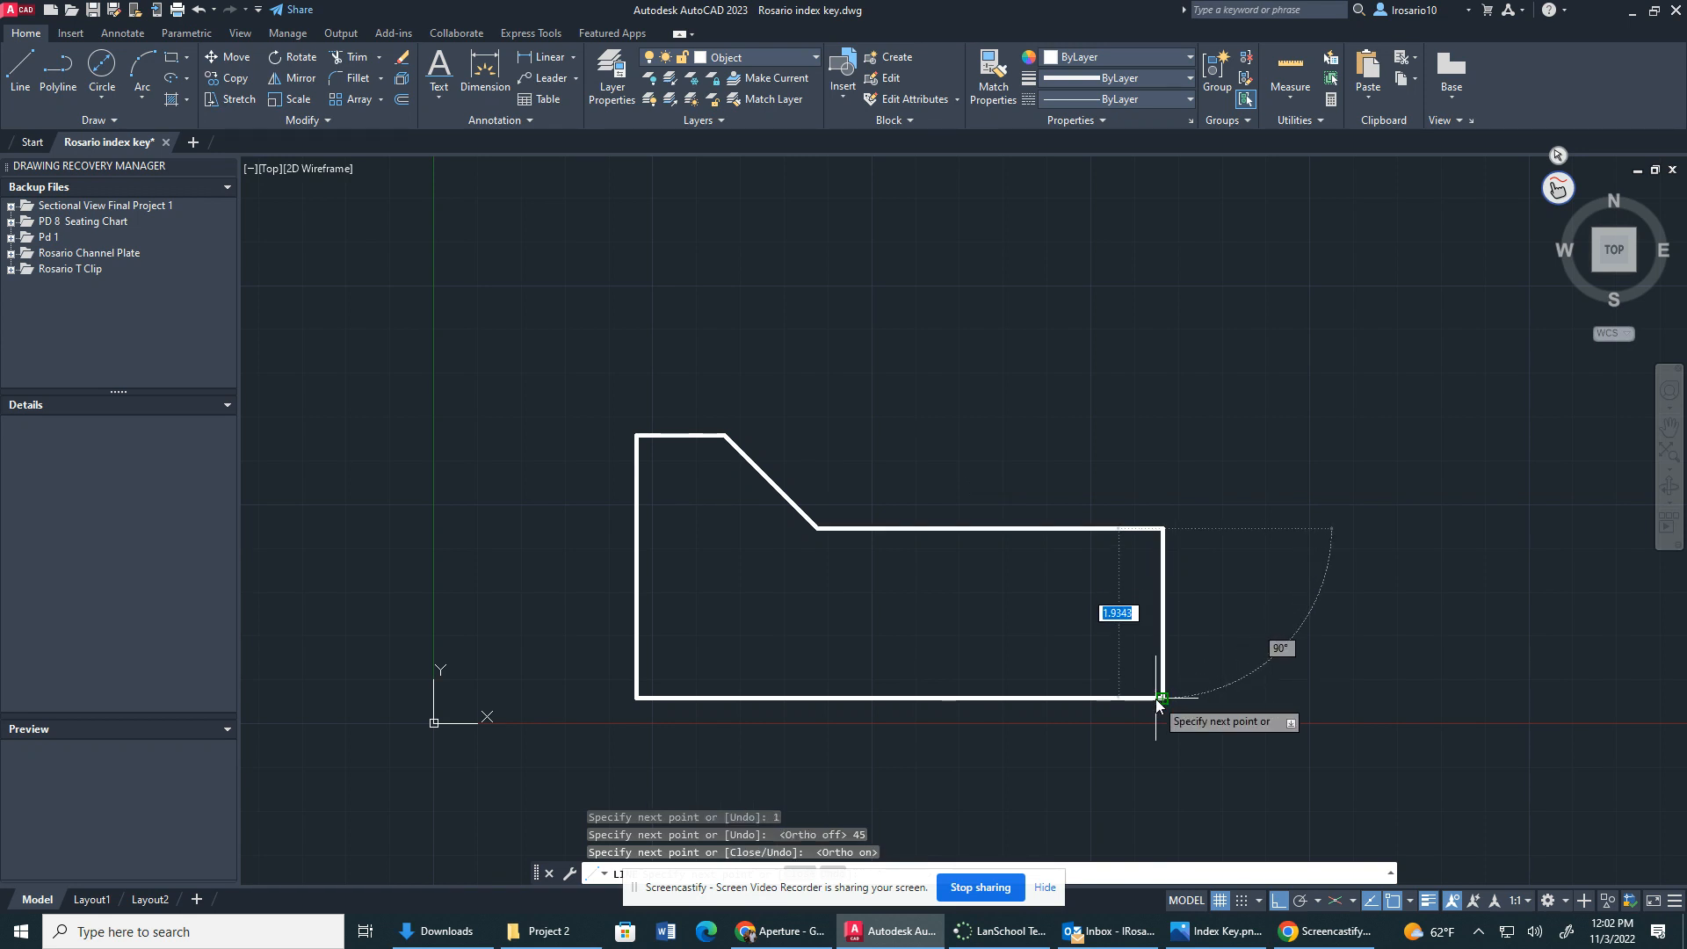
click(1161, 698)
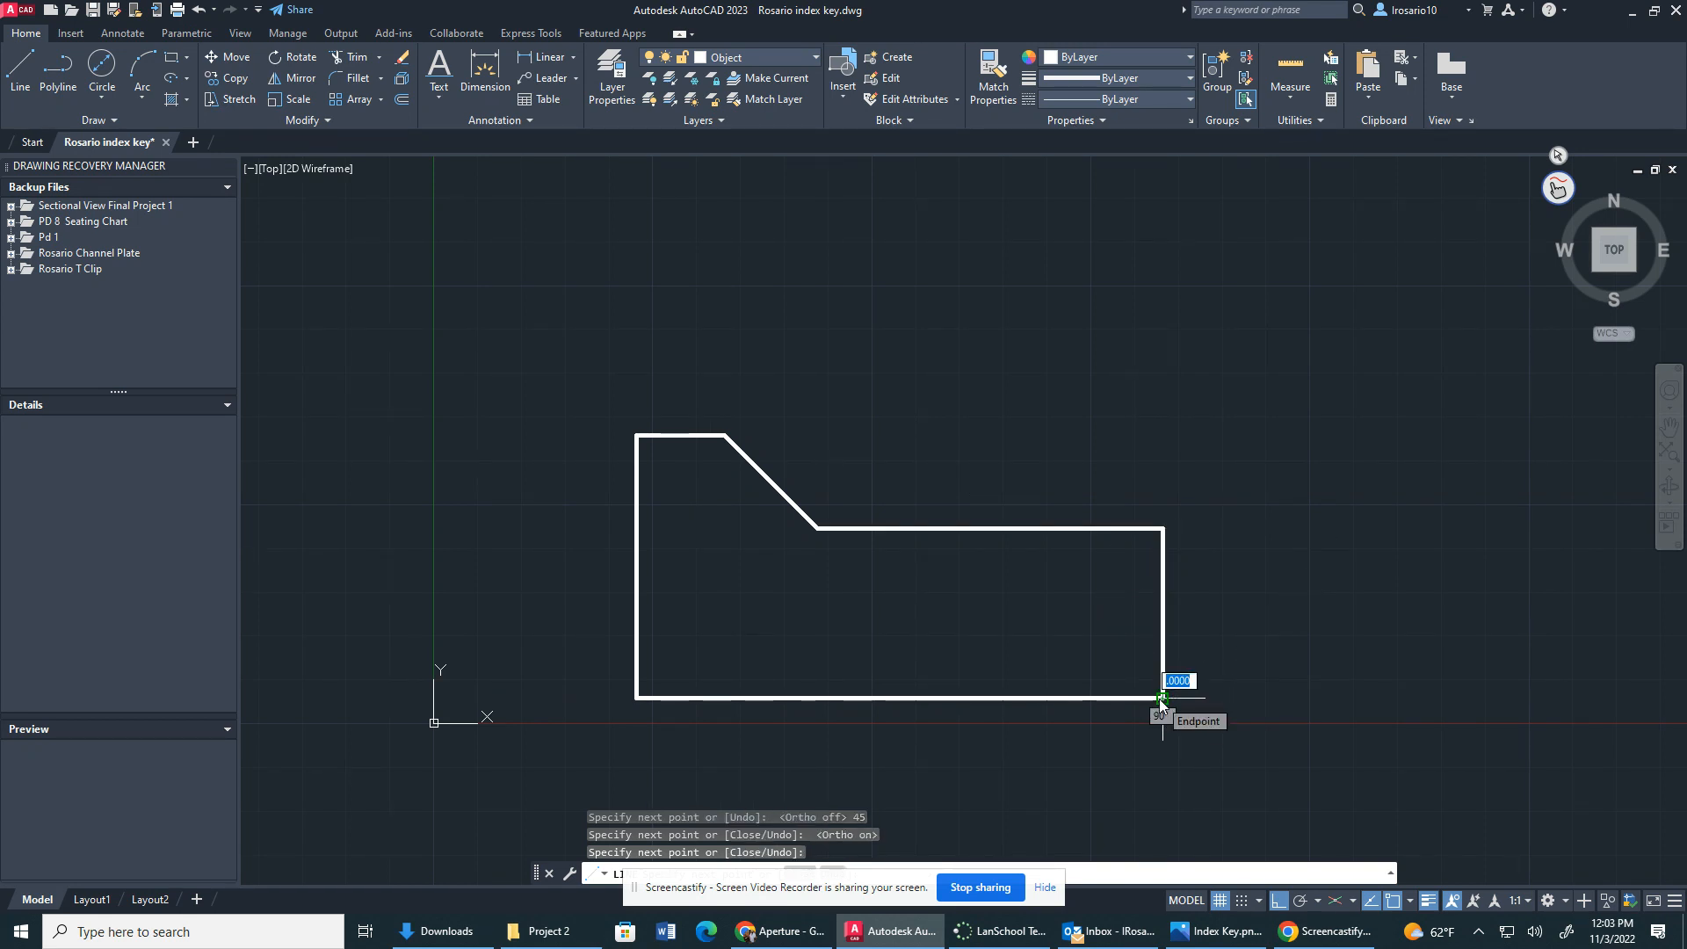
key(Escape)
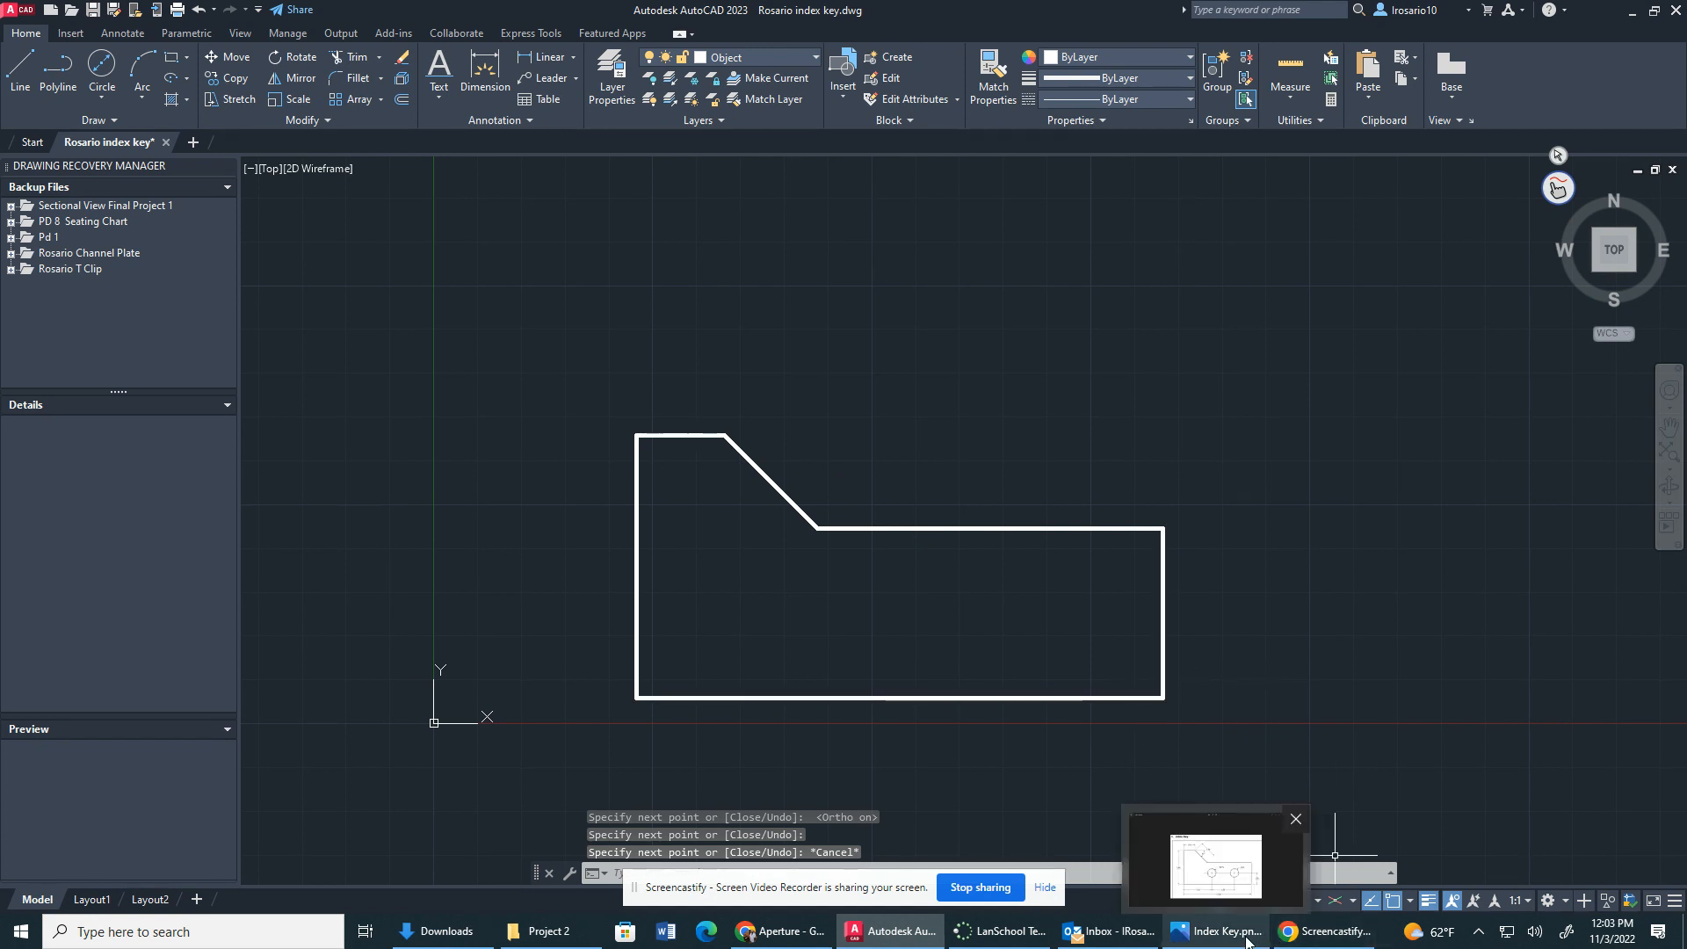
Step: Check the Index Key reference image, make the Construction layer current, and draw a vertical construction line through the profile's lower-left corner
click(1220, 931)
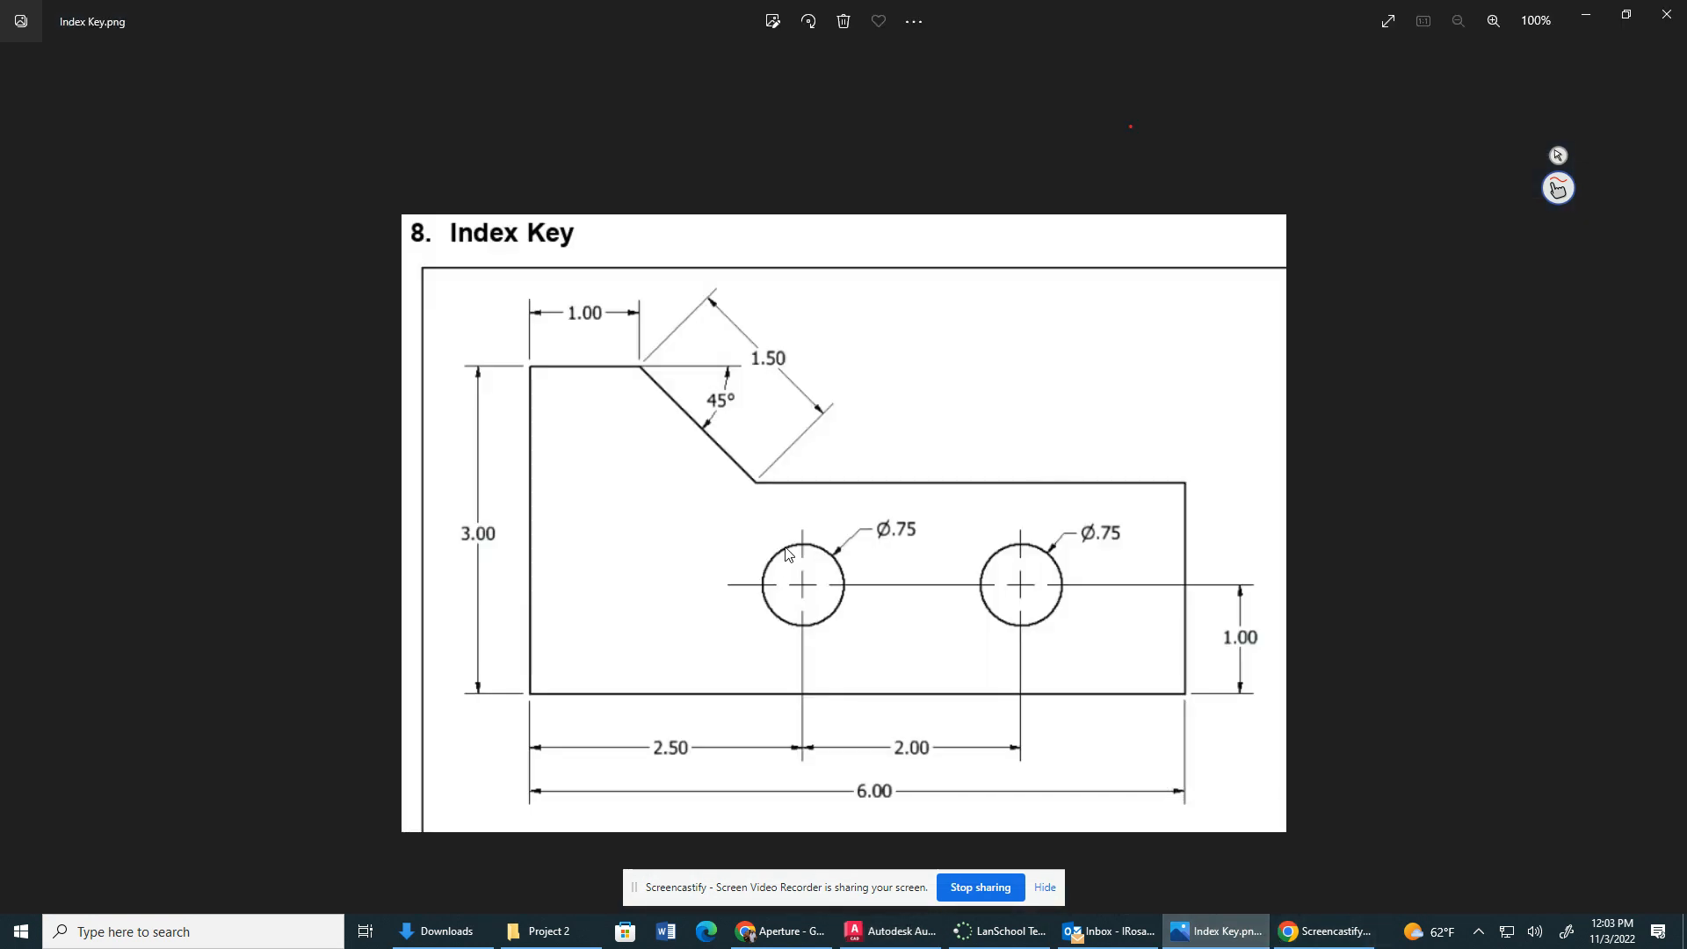
click(1584, 18)
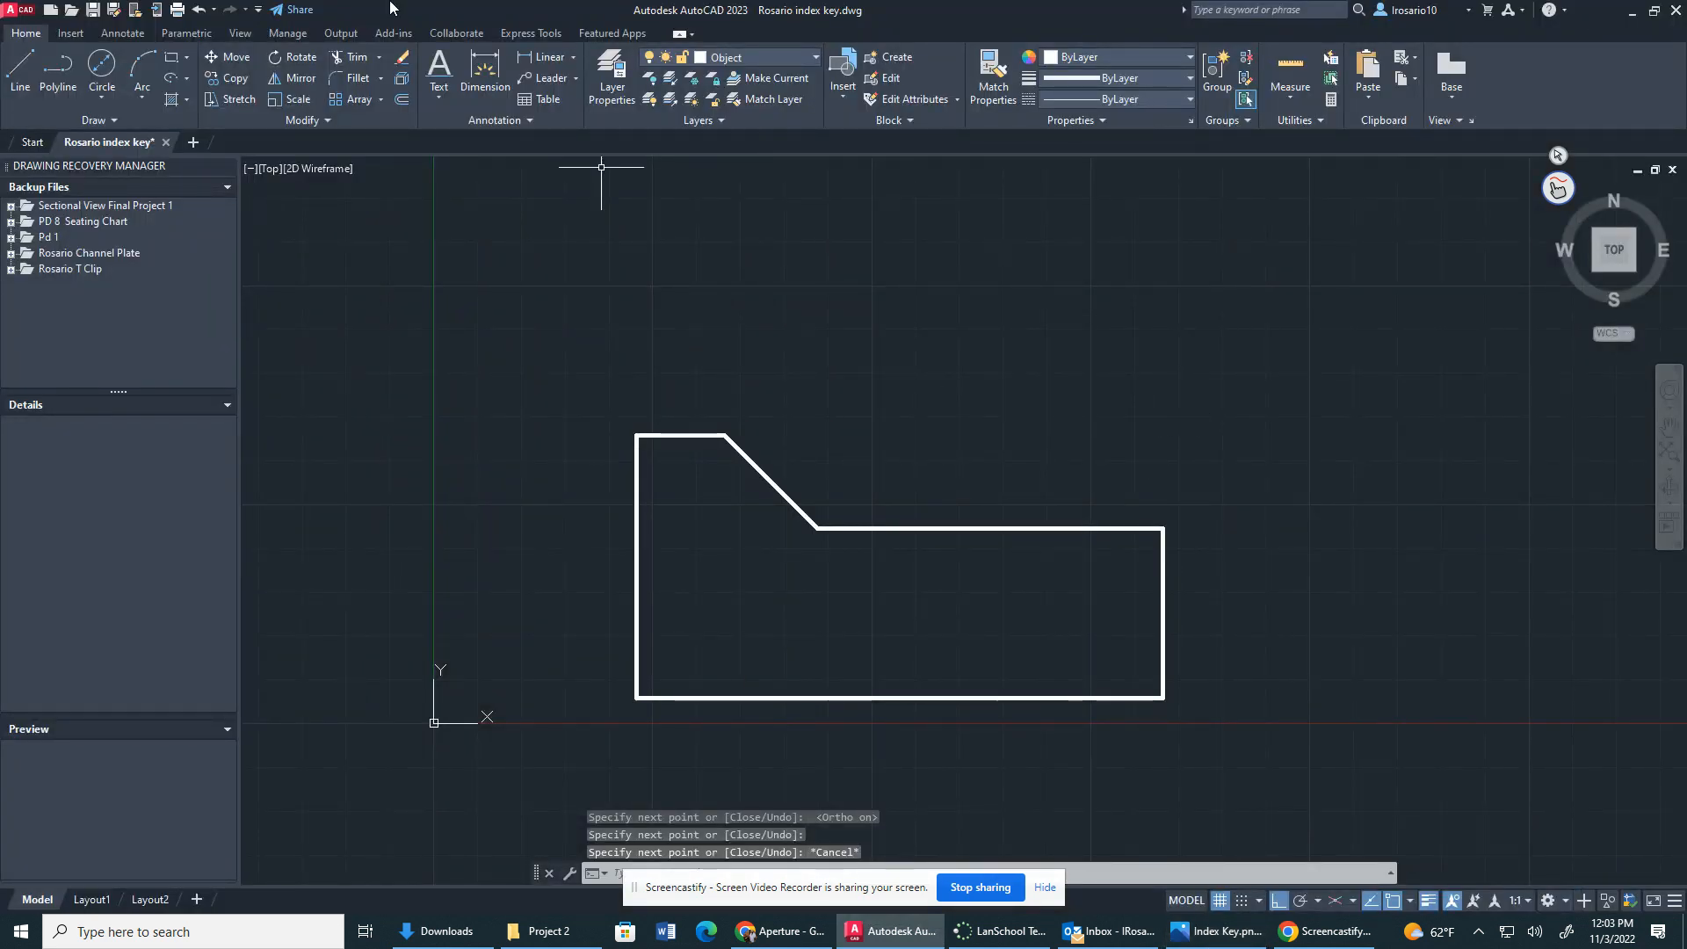
click(756, 58)
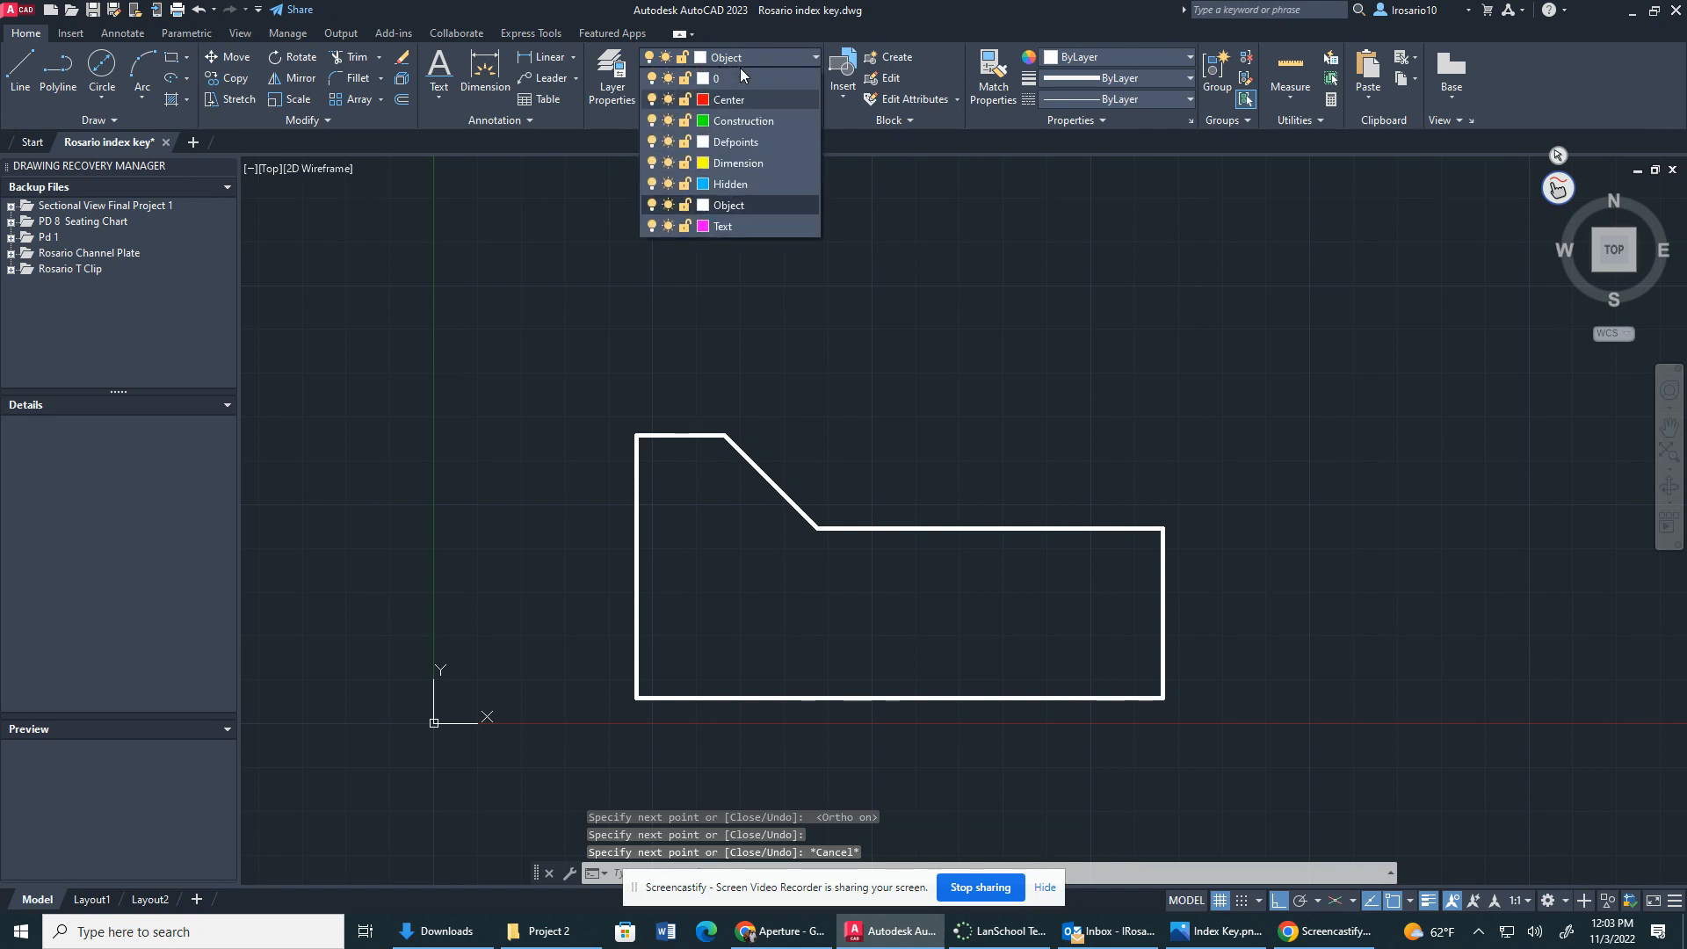
click(734, 121)
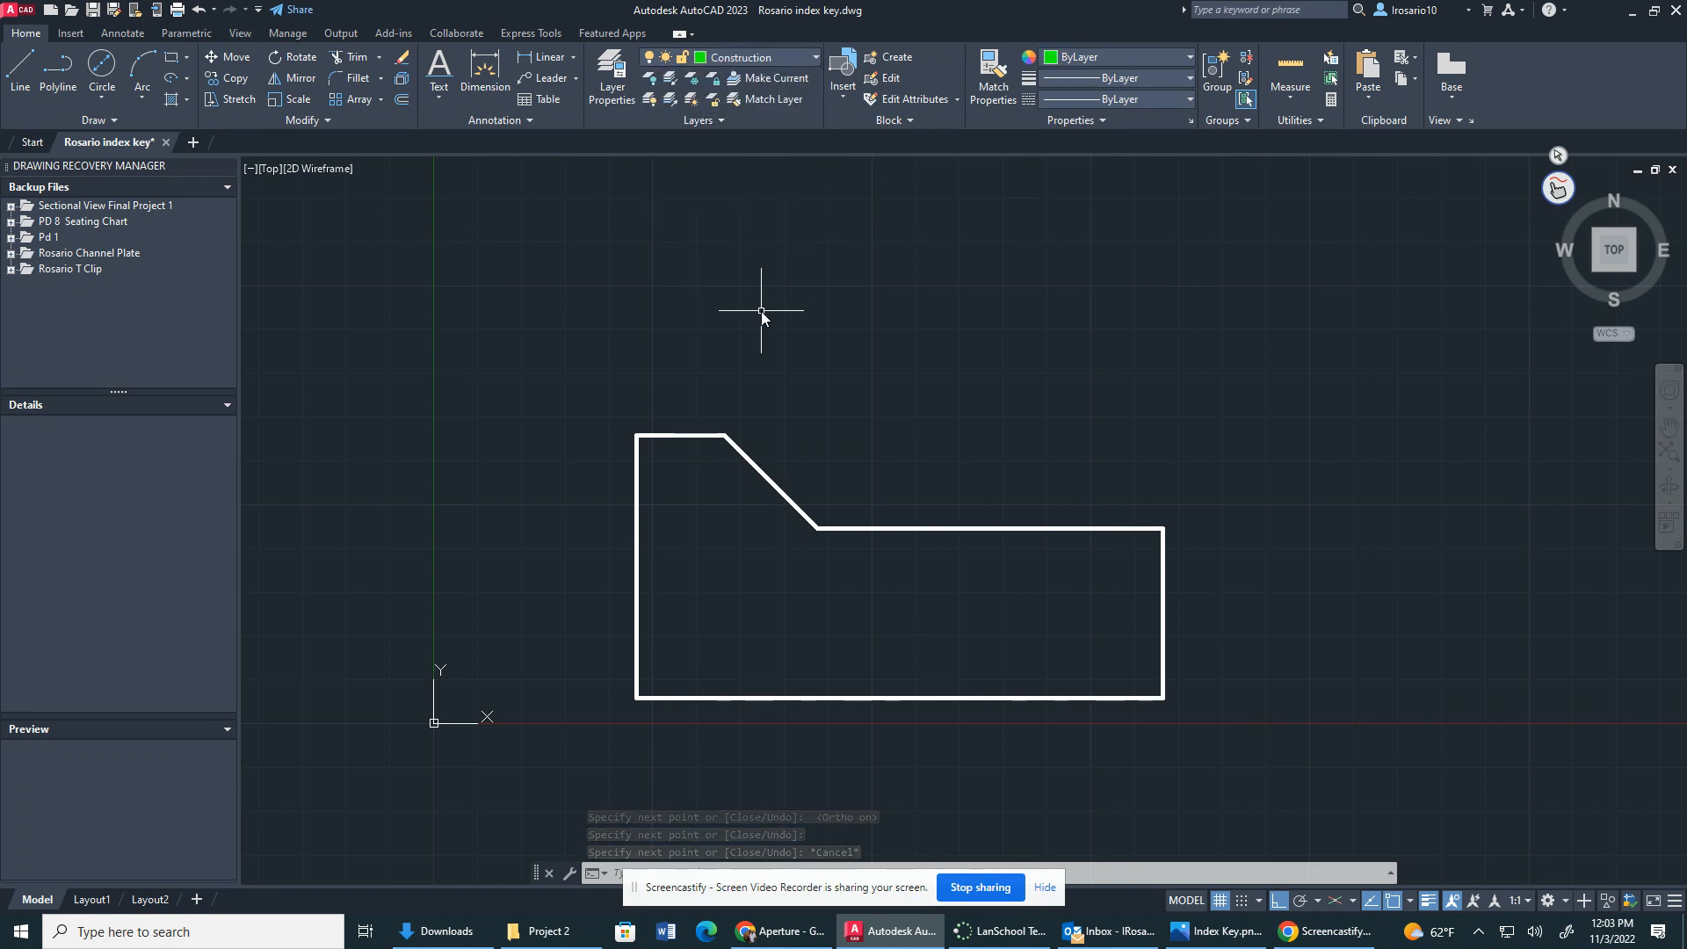
text(xline)
key(Return)
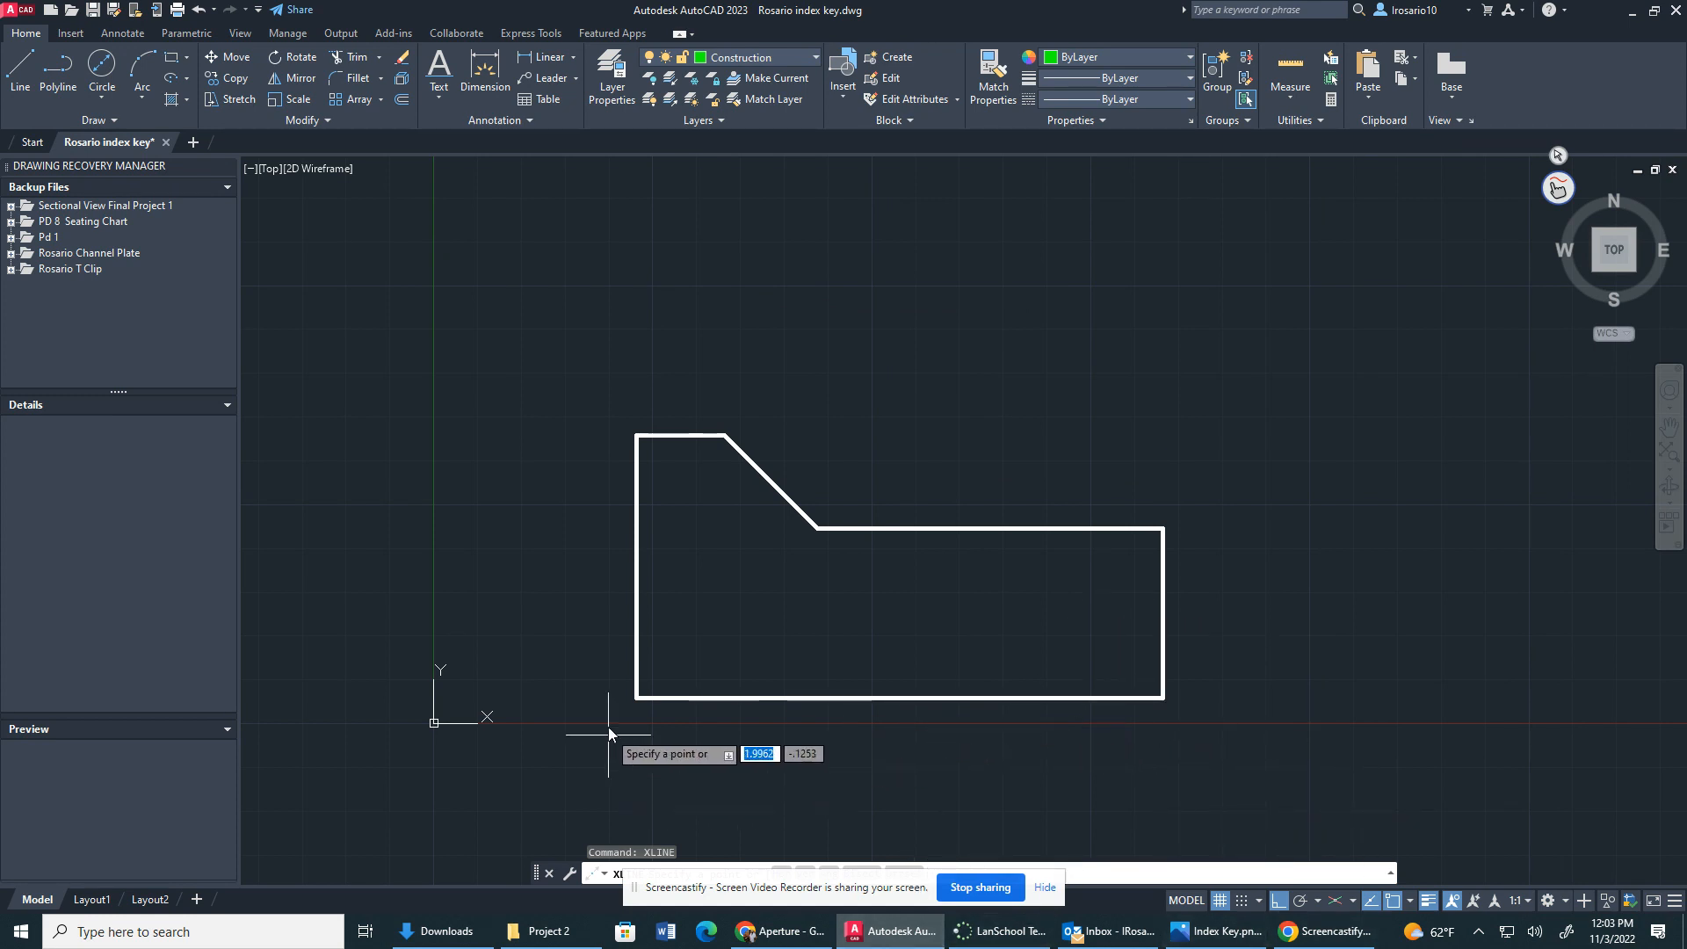
click(638, 699)
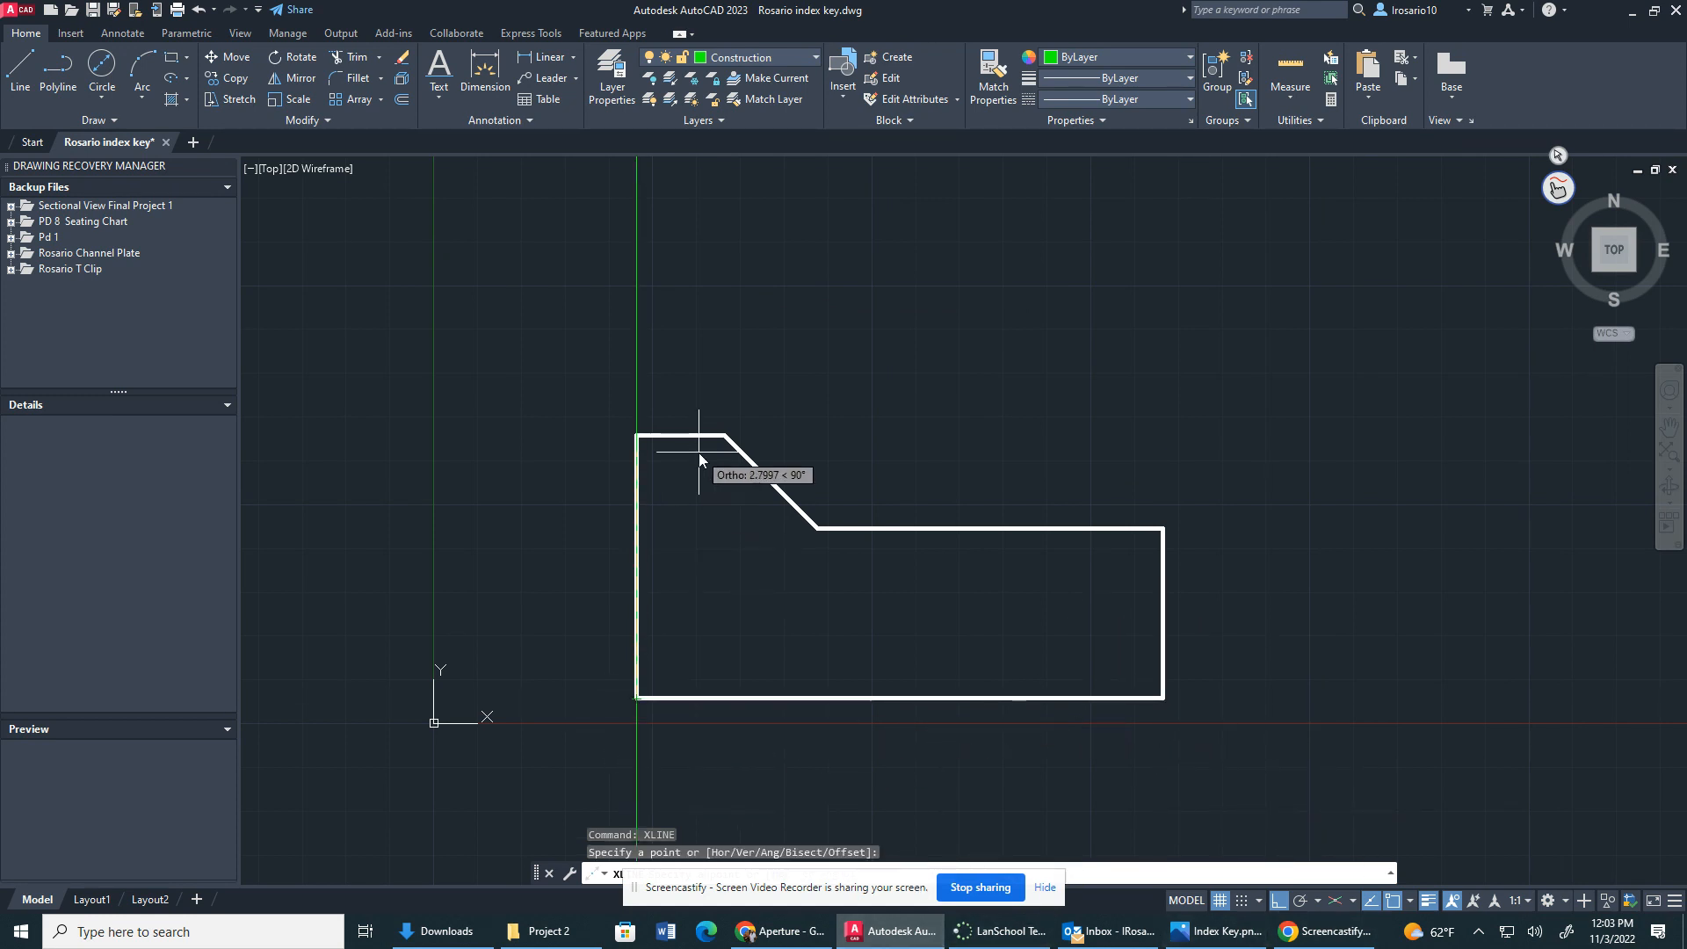
click(710, 341)
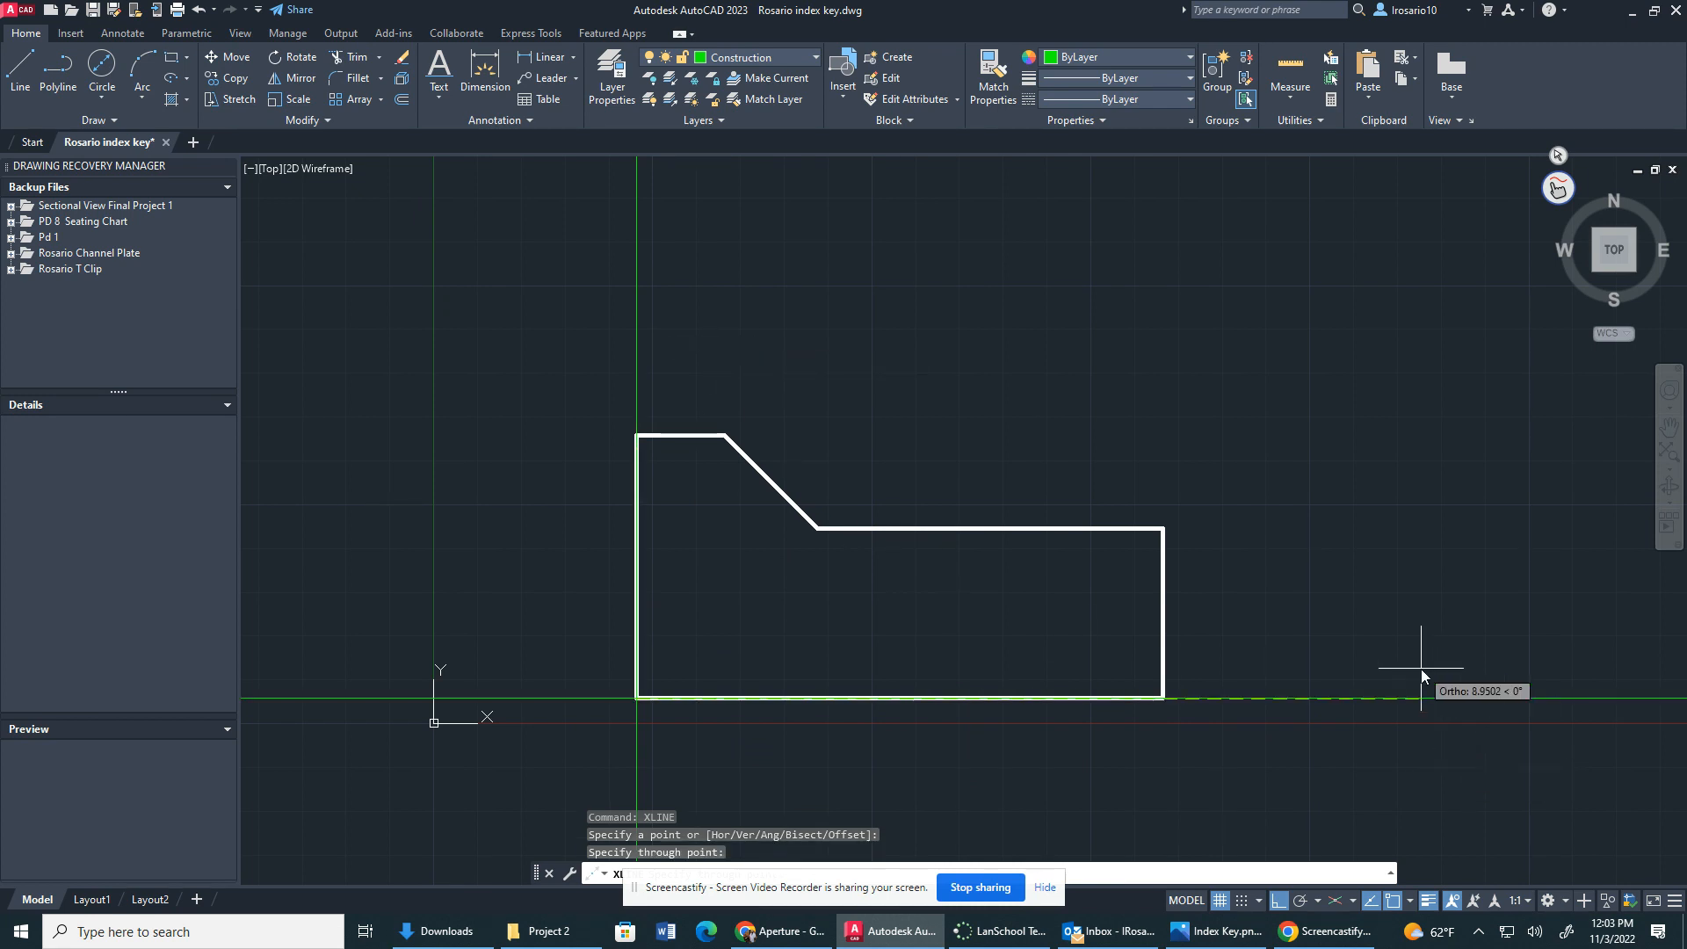
Step: Check the Index Key reference image and offset the horizontal construction line along the base 1 unit upward
click(1217, 931)
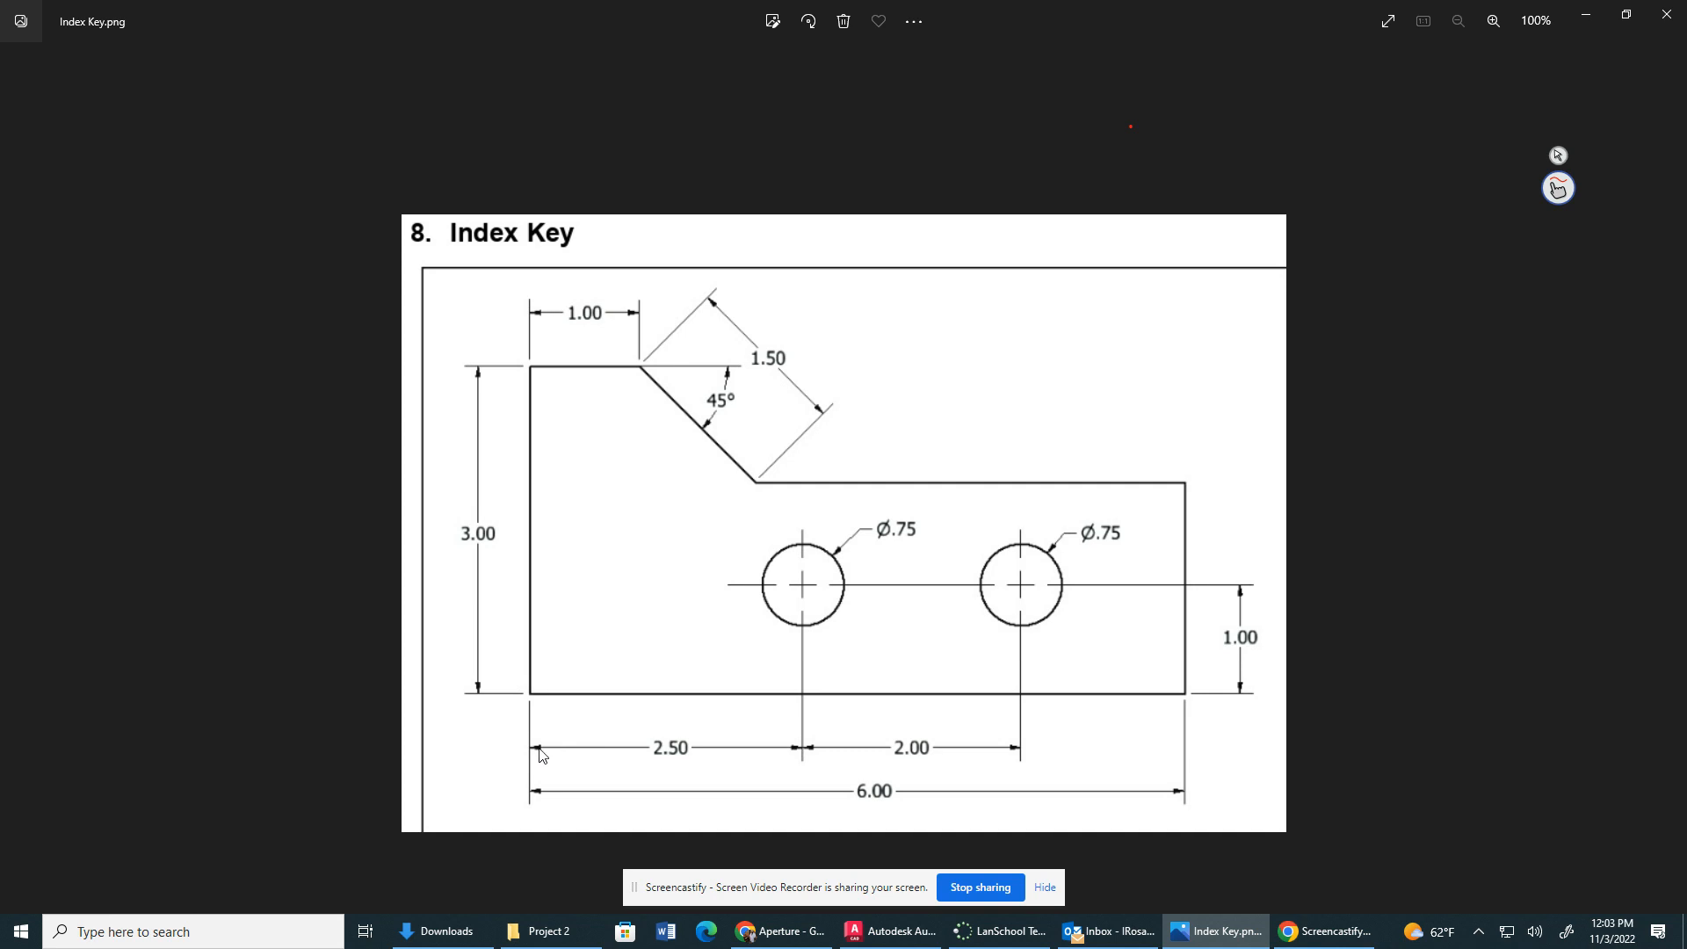
click(1585, 14)
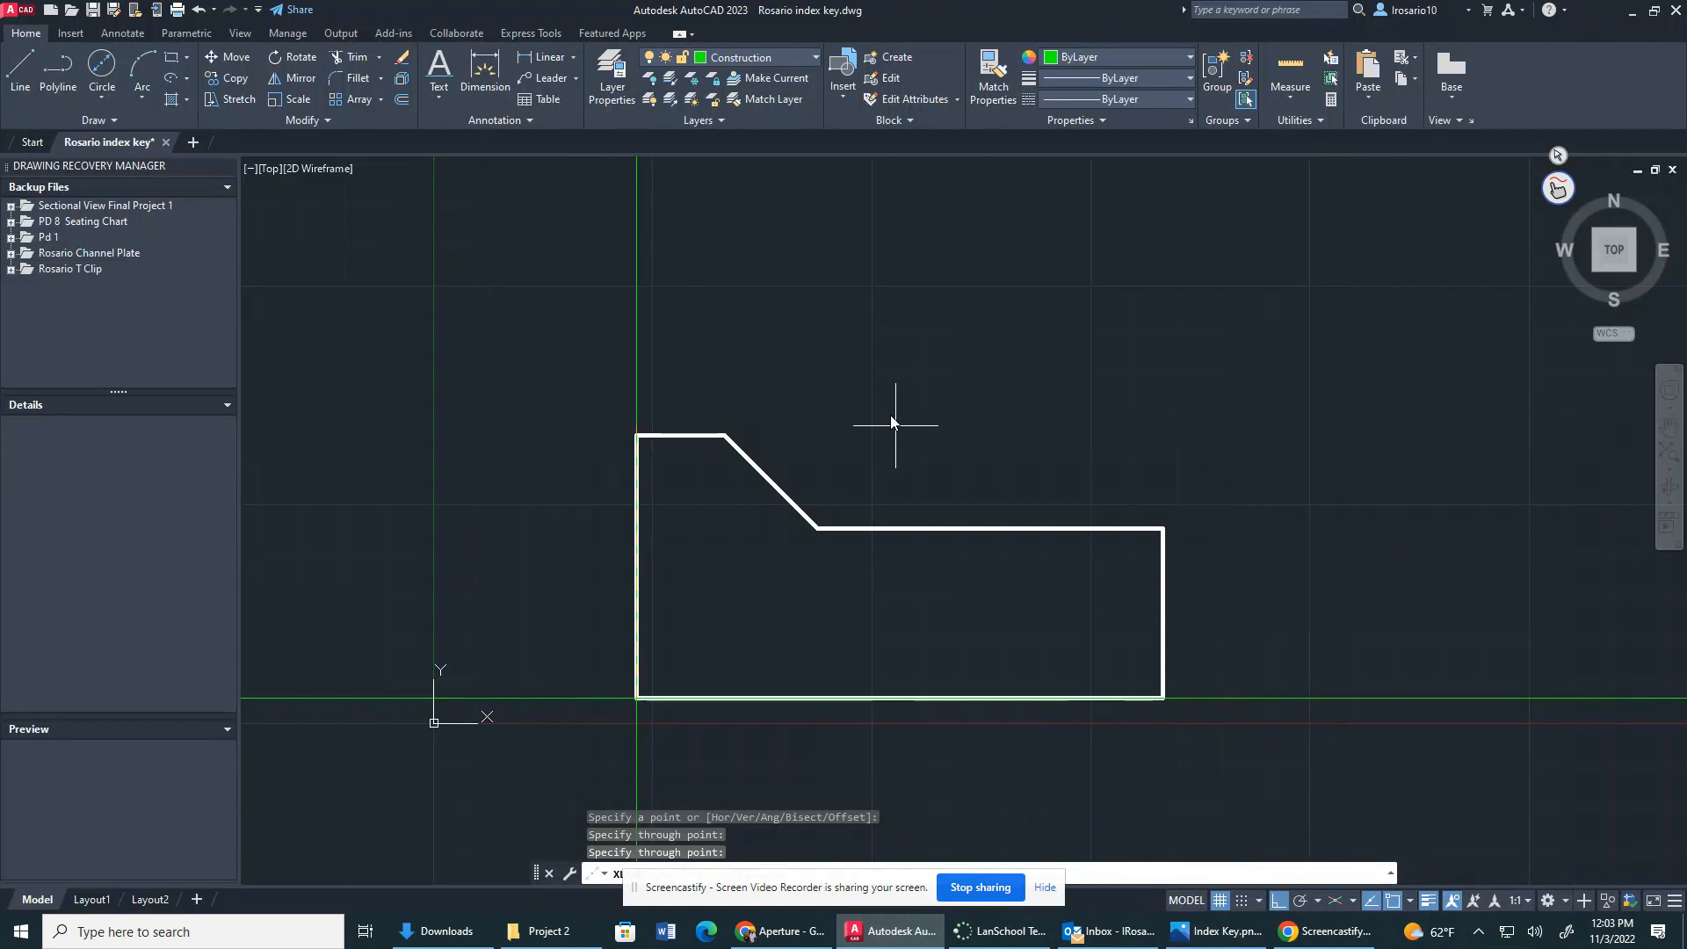
click(401, 101)
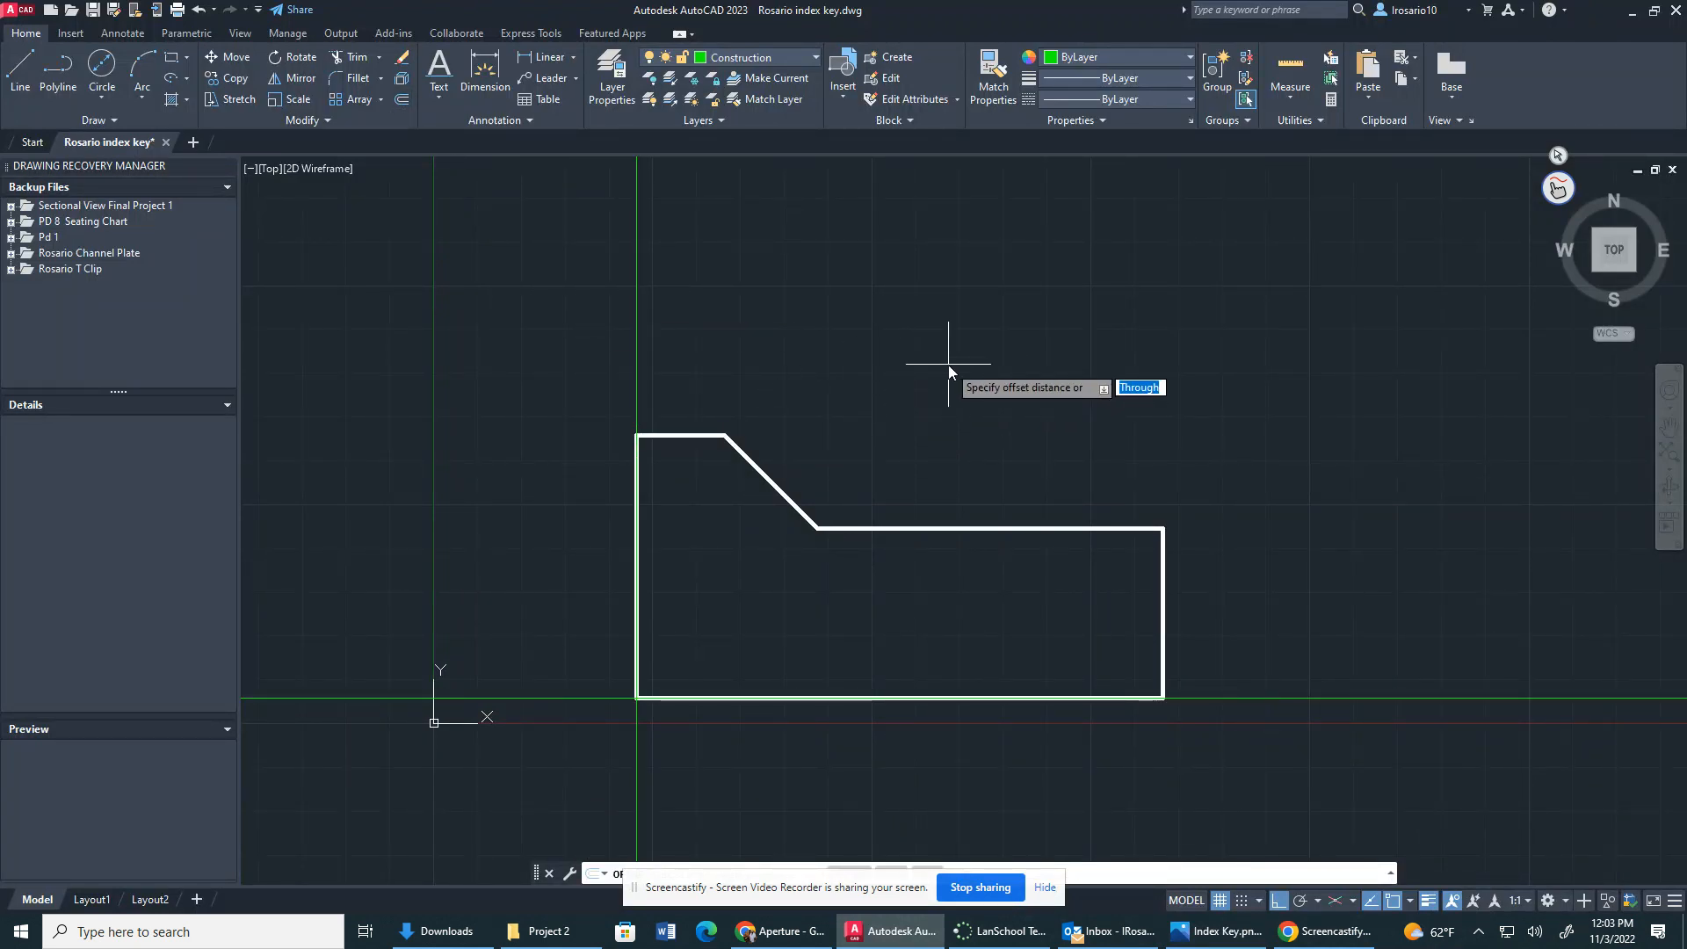
key(Return)
click(1342, 698)
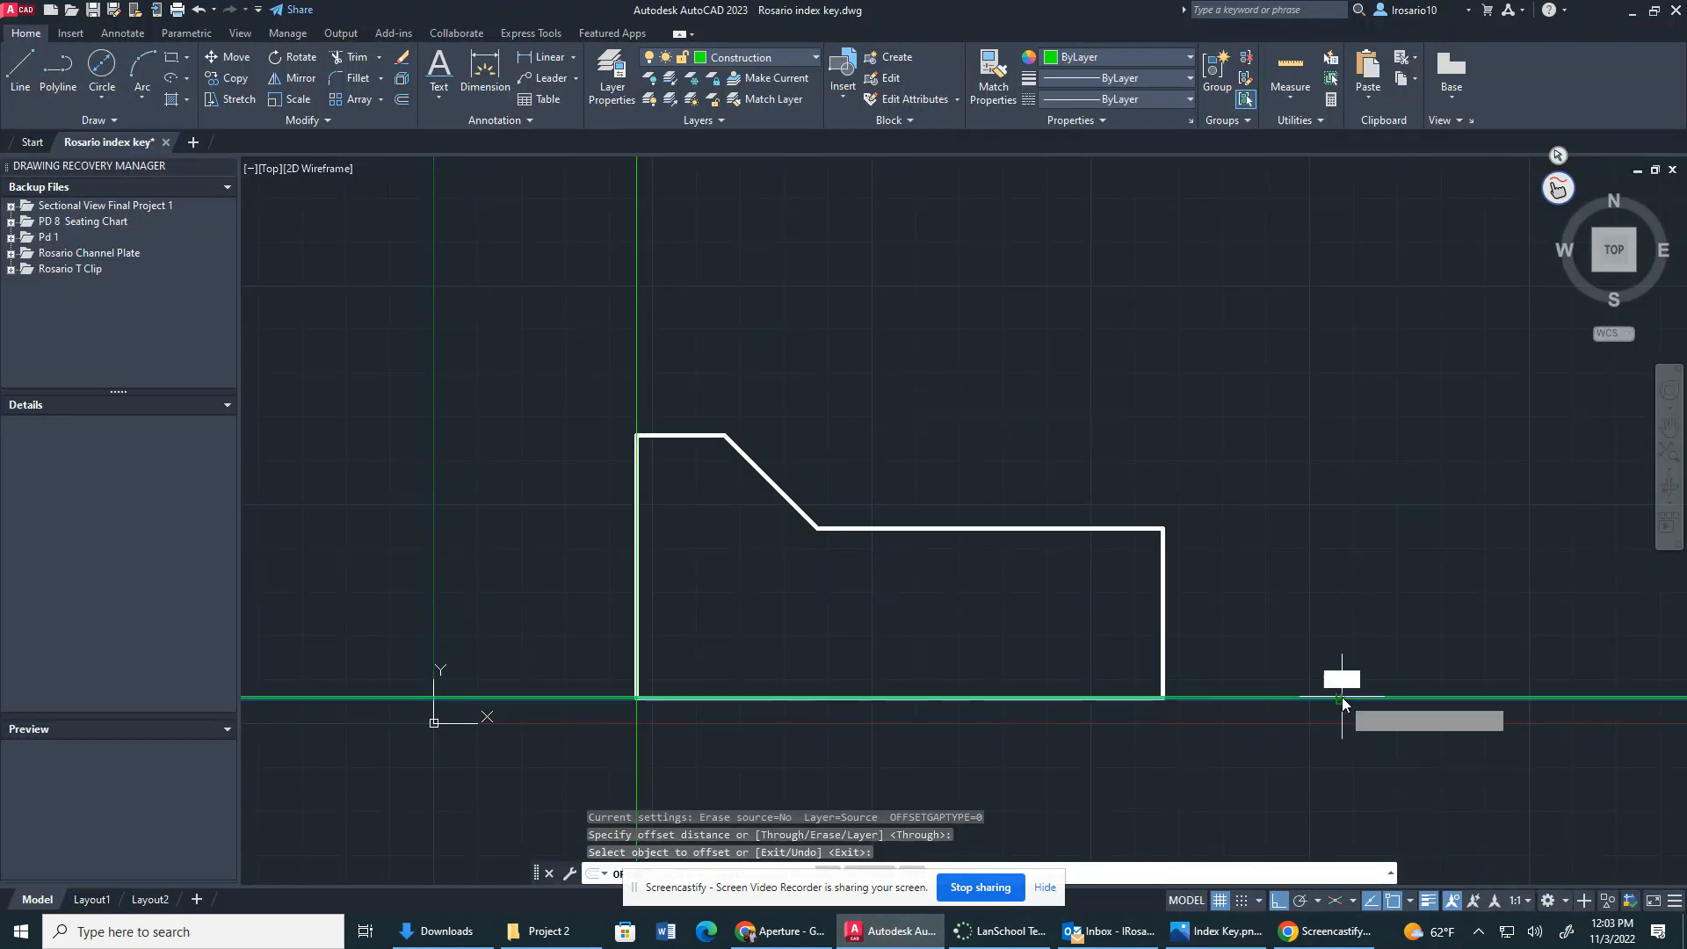
text(1)
key(Return)
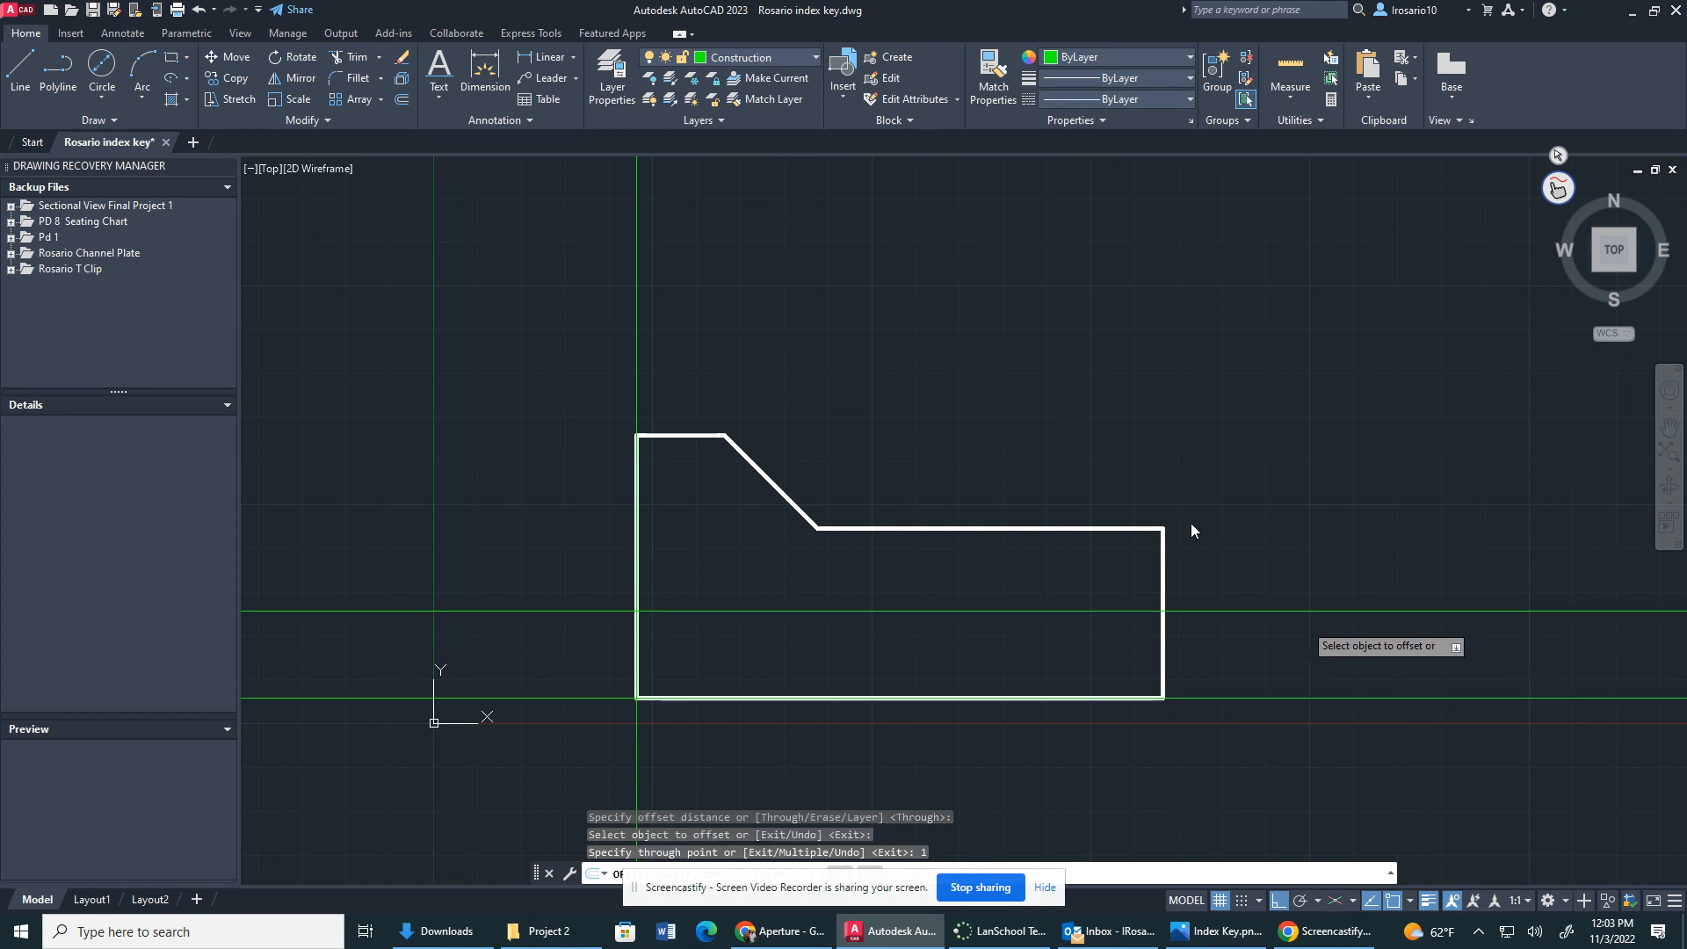
Step: Check the reference image again and offset the vertical construction line on the profile's left edge 2.5 units to the right
click(1217, 932)
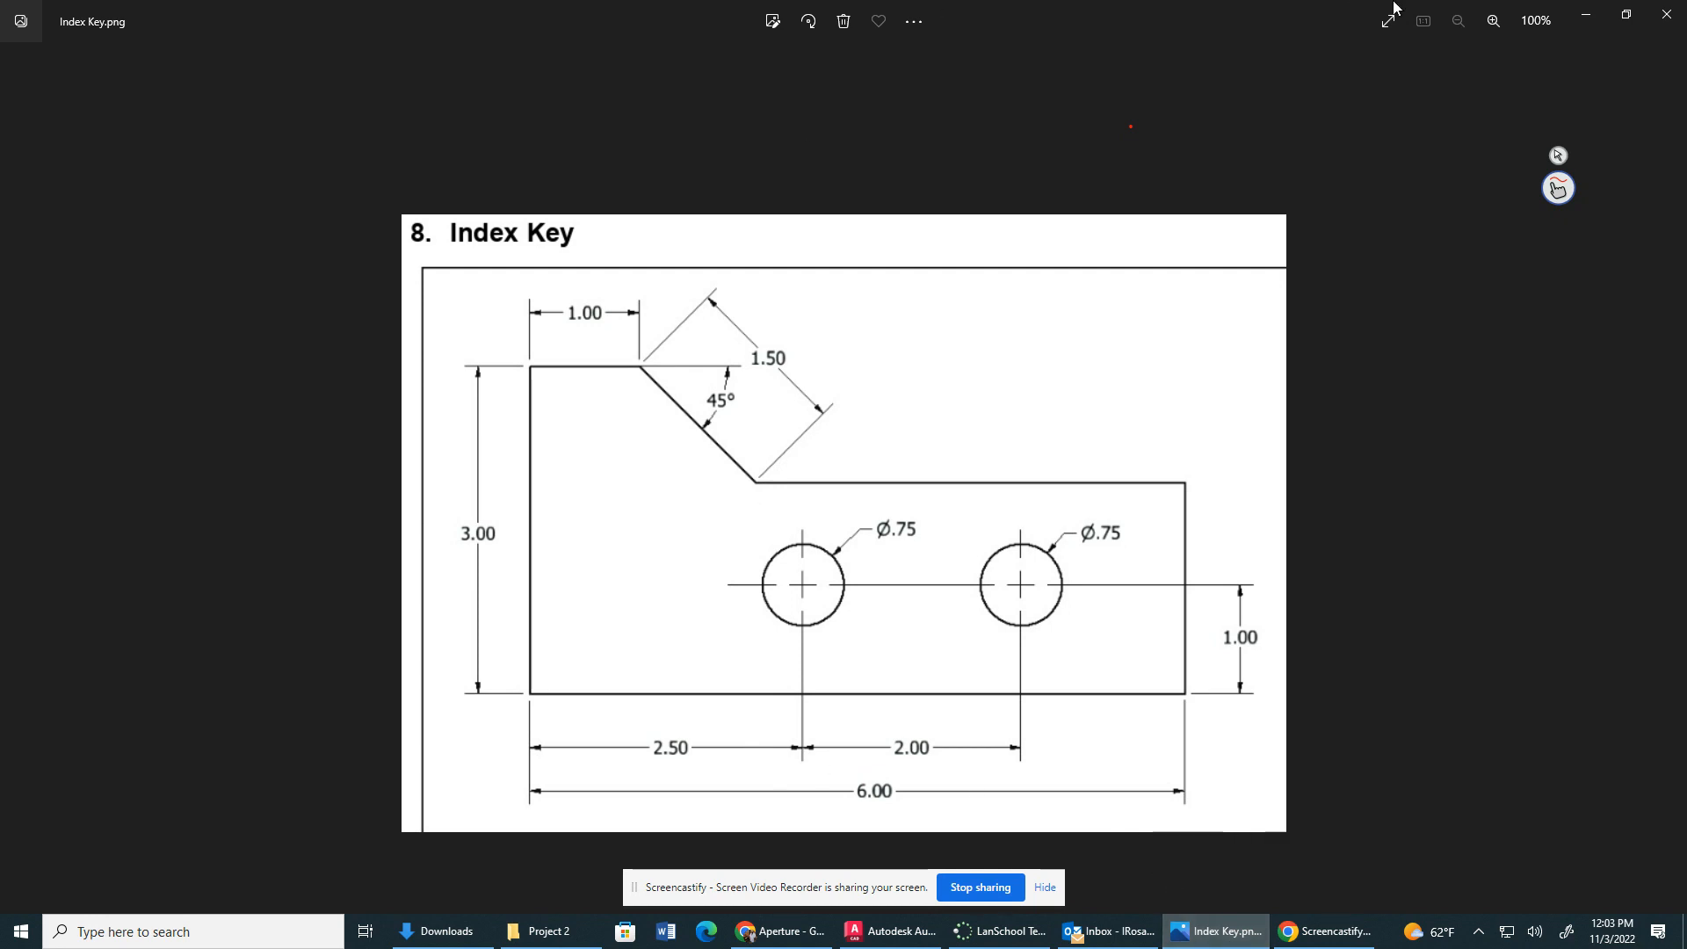
click(1585, 15)
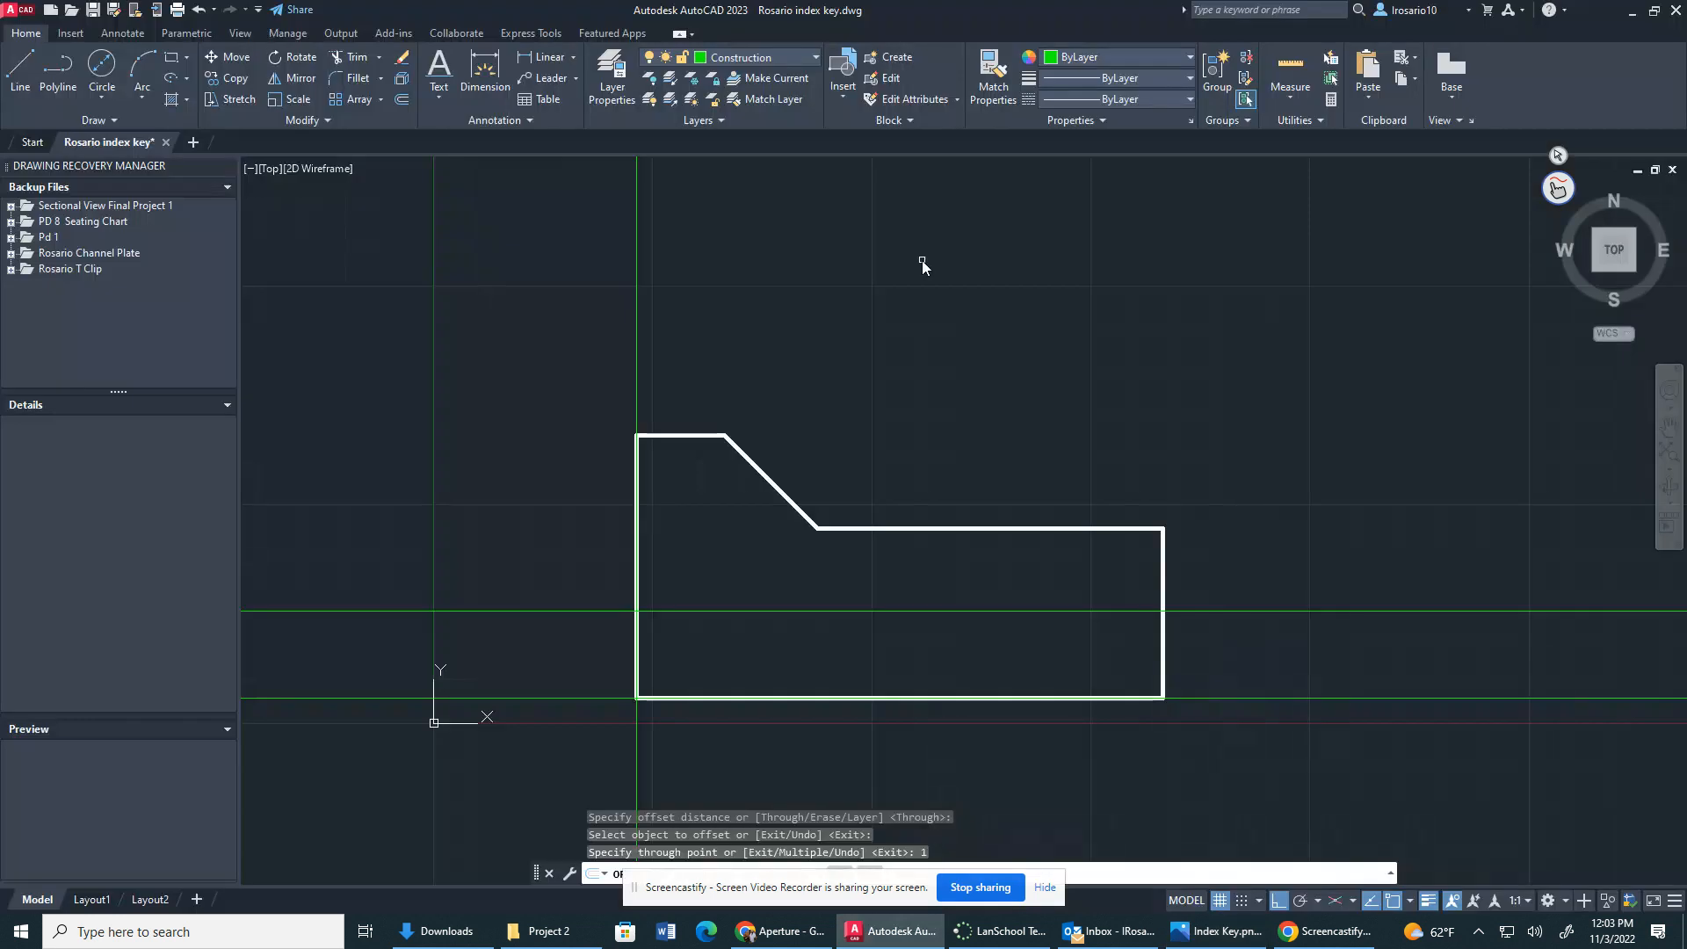
click(636, 265)
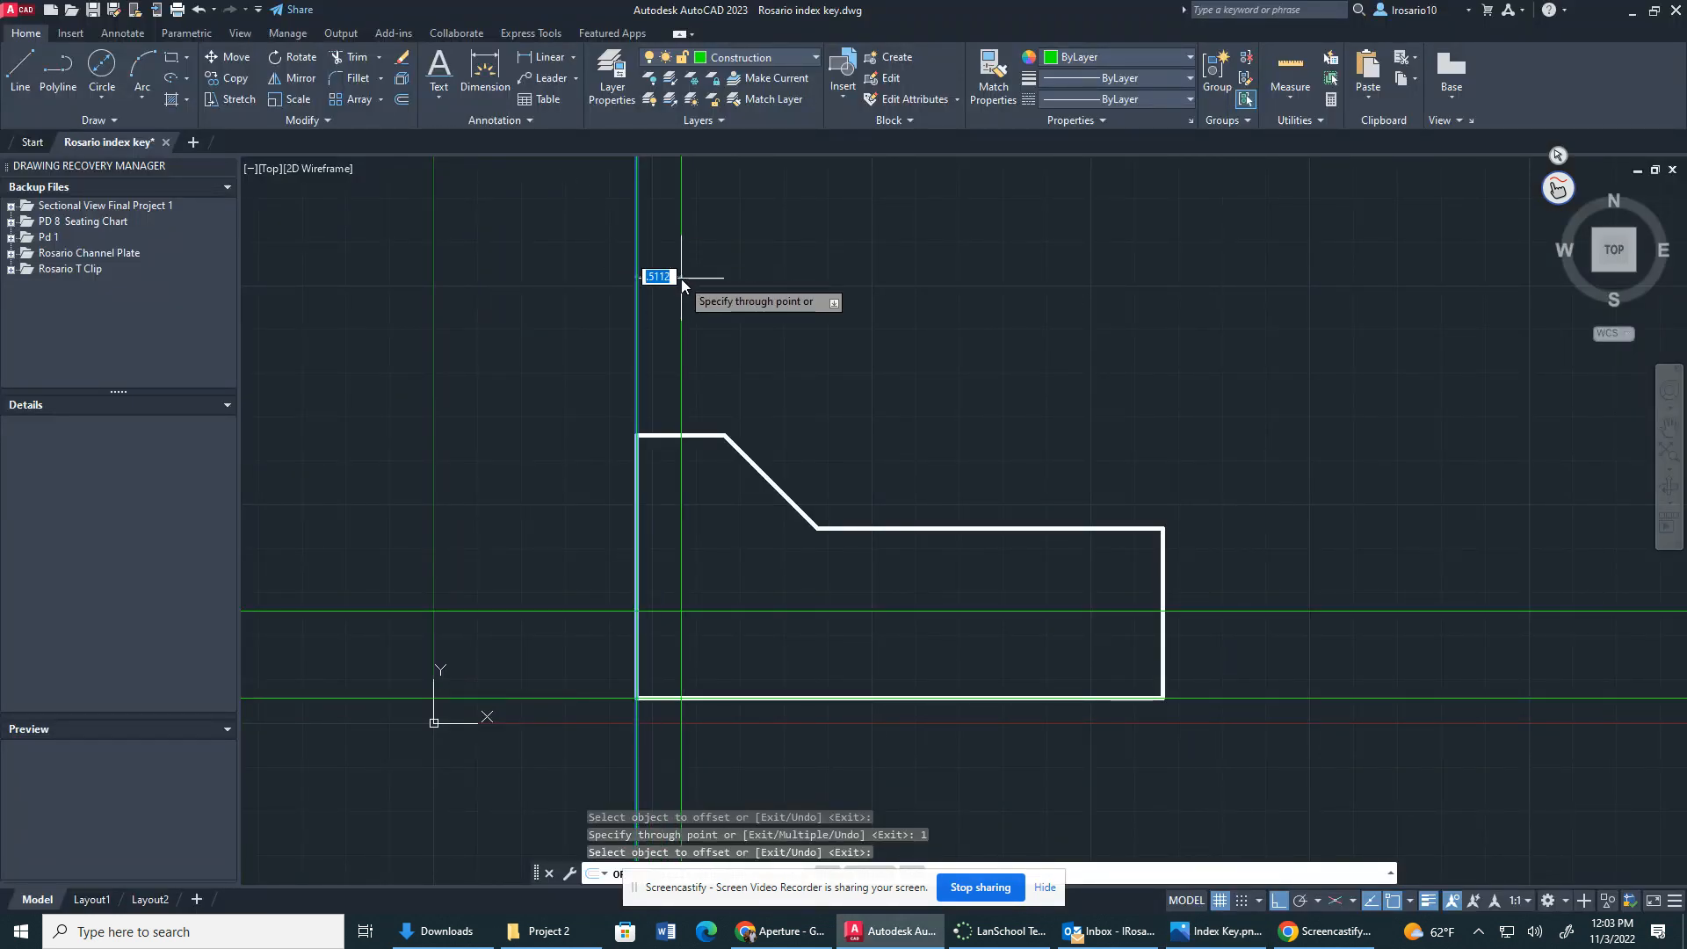
text(2.5)
key(Return)
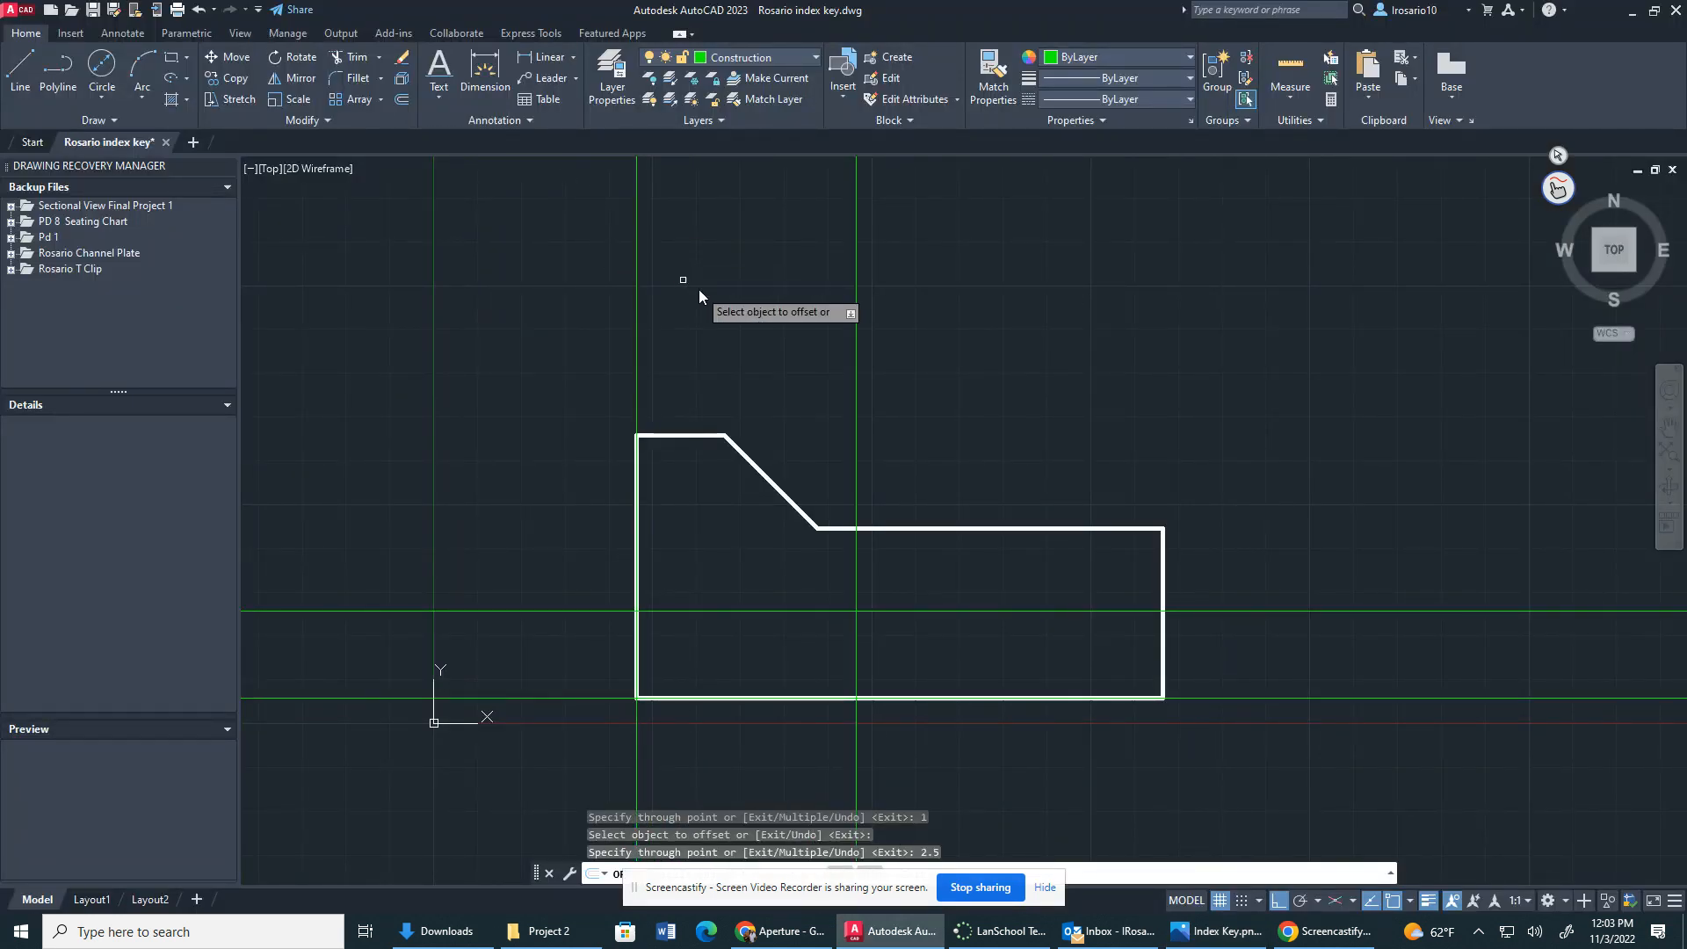
Step: Offset the vertical construction line for the first hole 2 units to the right
click(854, 325)
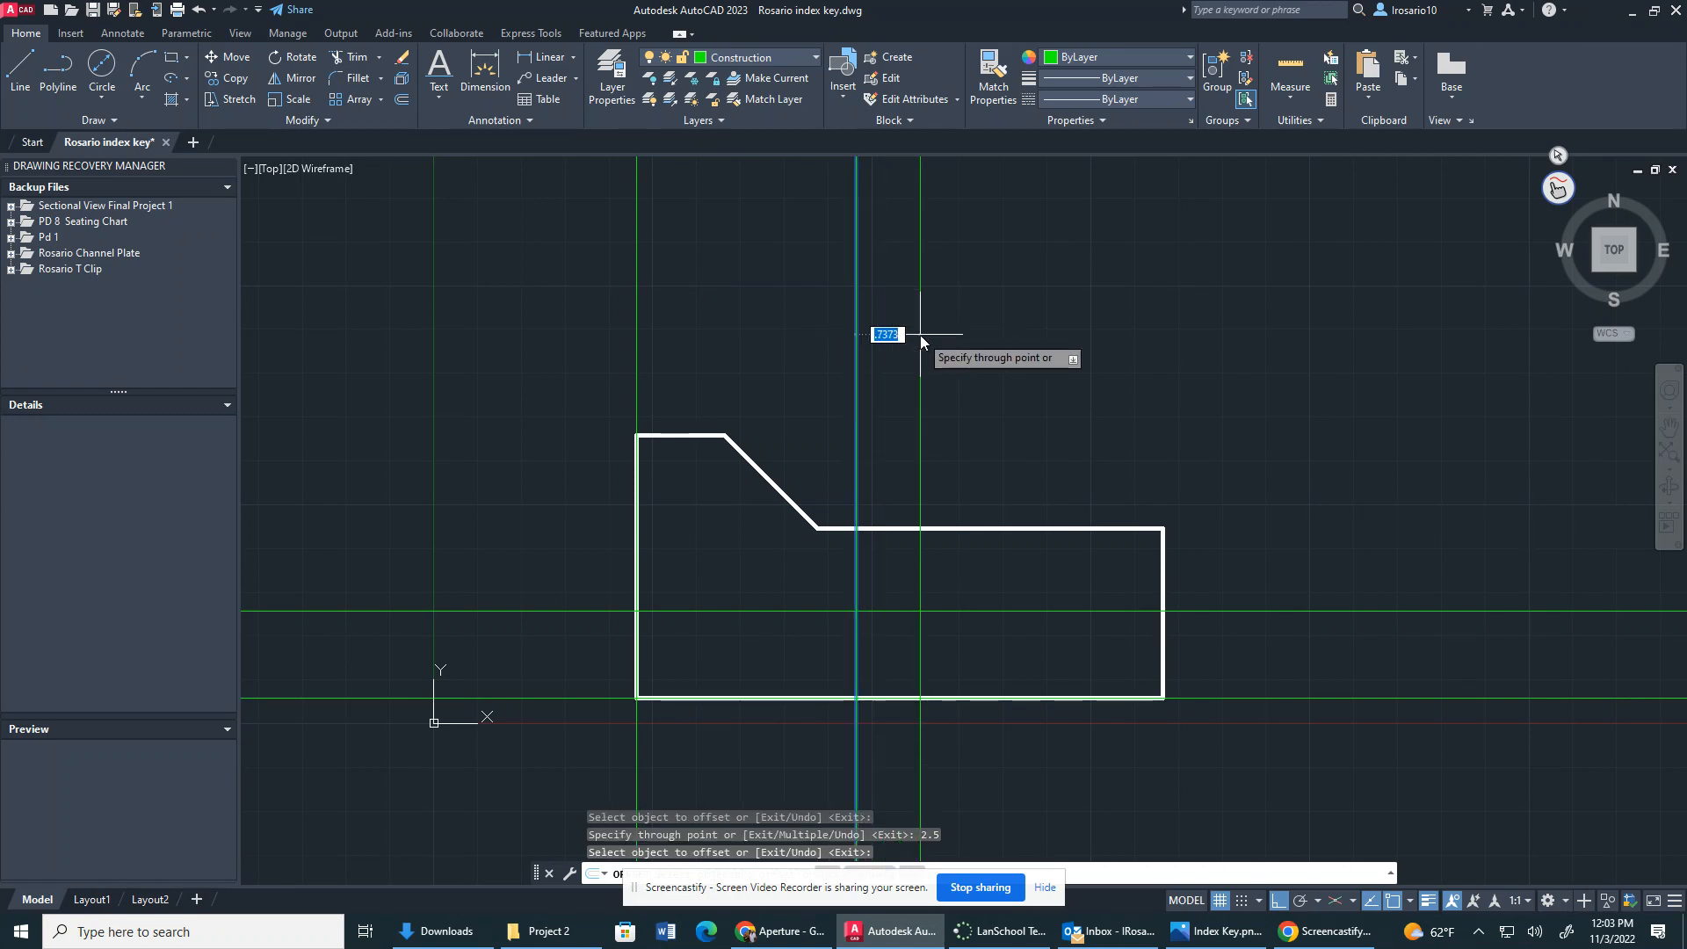
text(2)
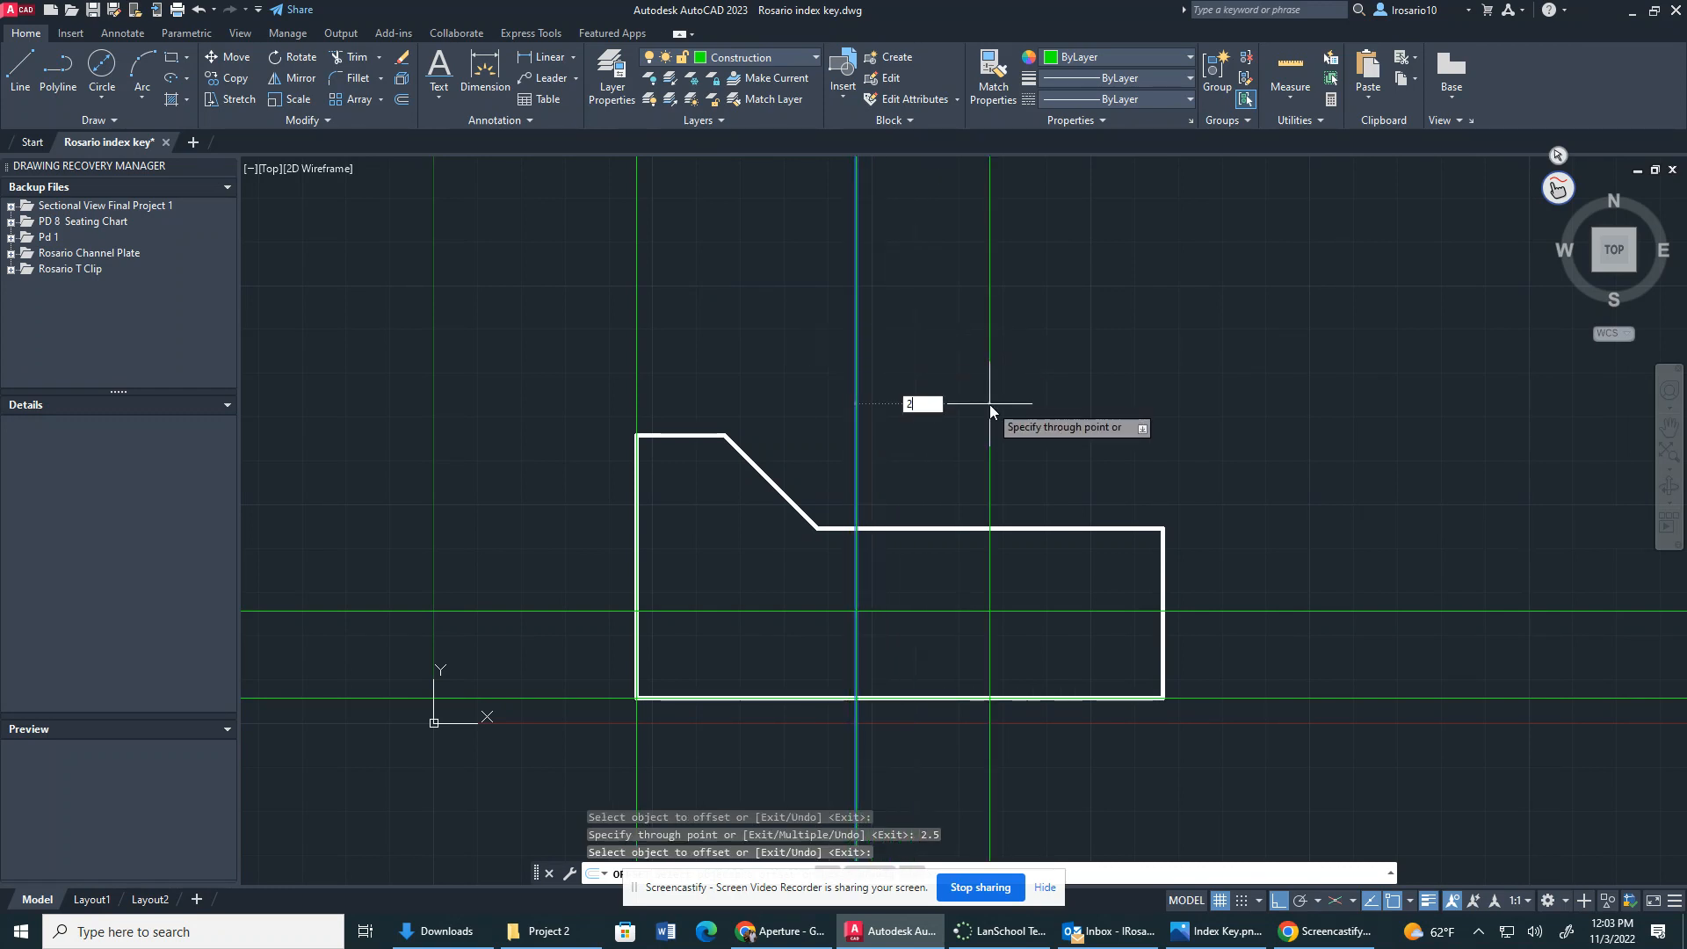
key(Return)
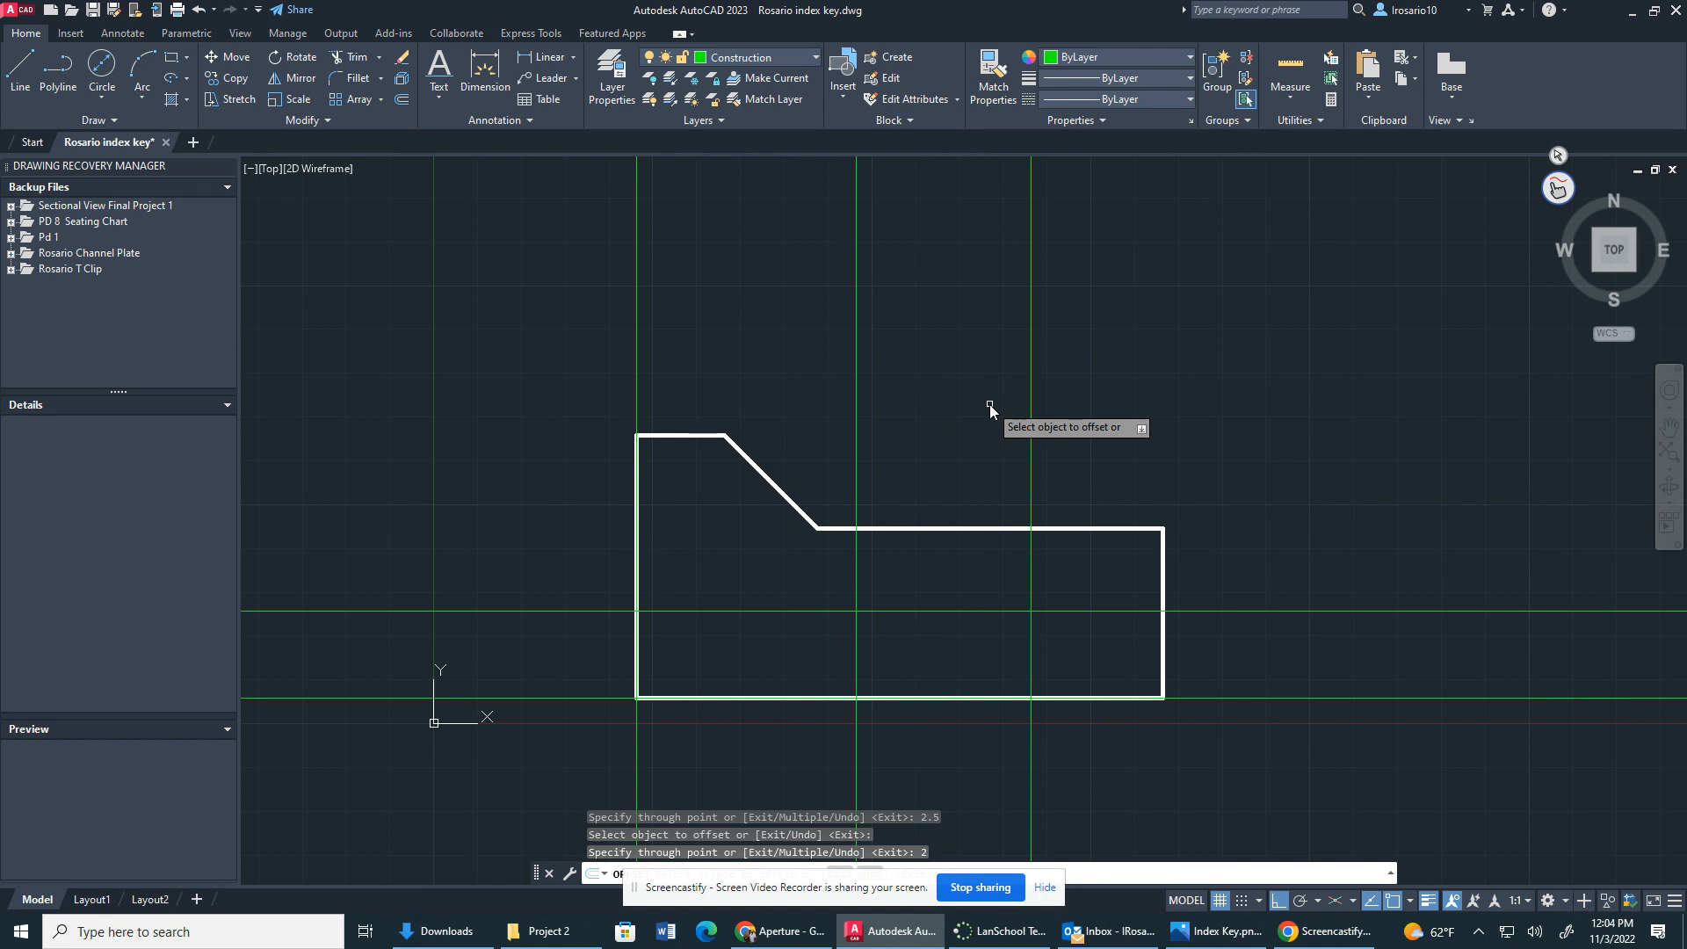
Step: Make the Object layer current and draw a .75-diameter circle centred where the first hole's construction lines cross inside the profile
click(808, 56)
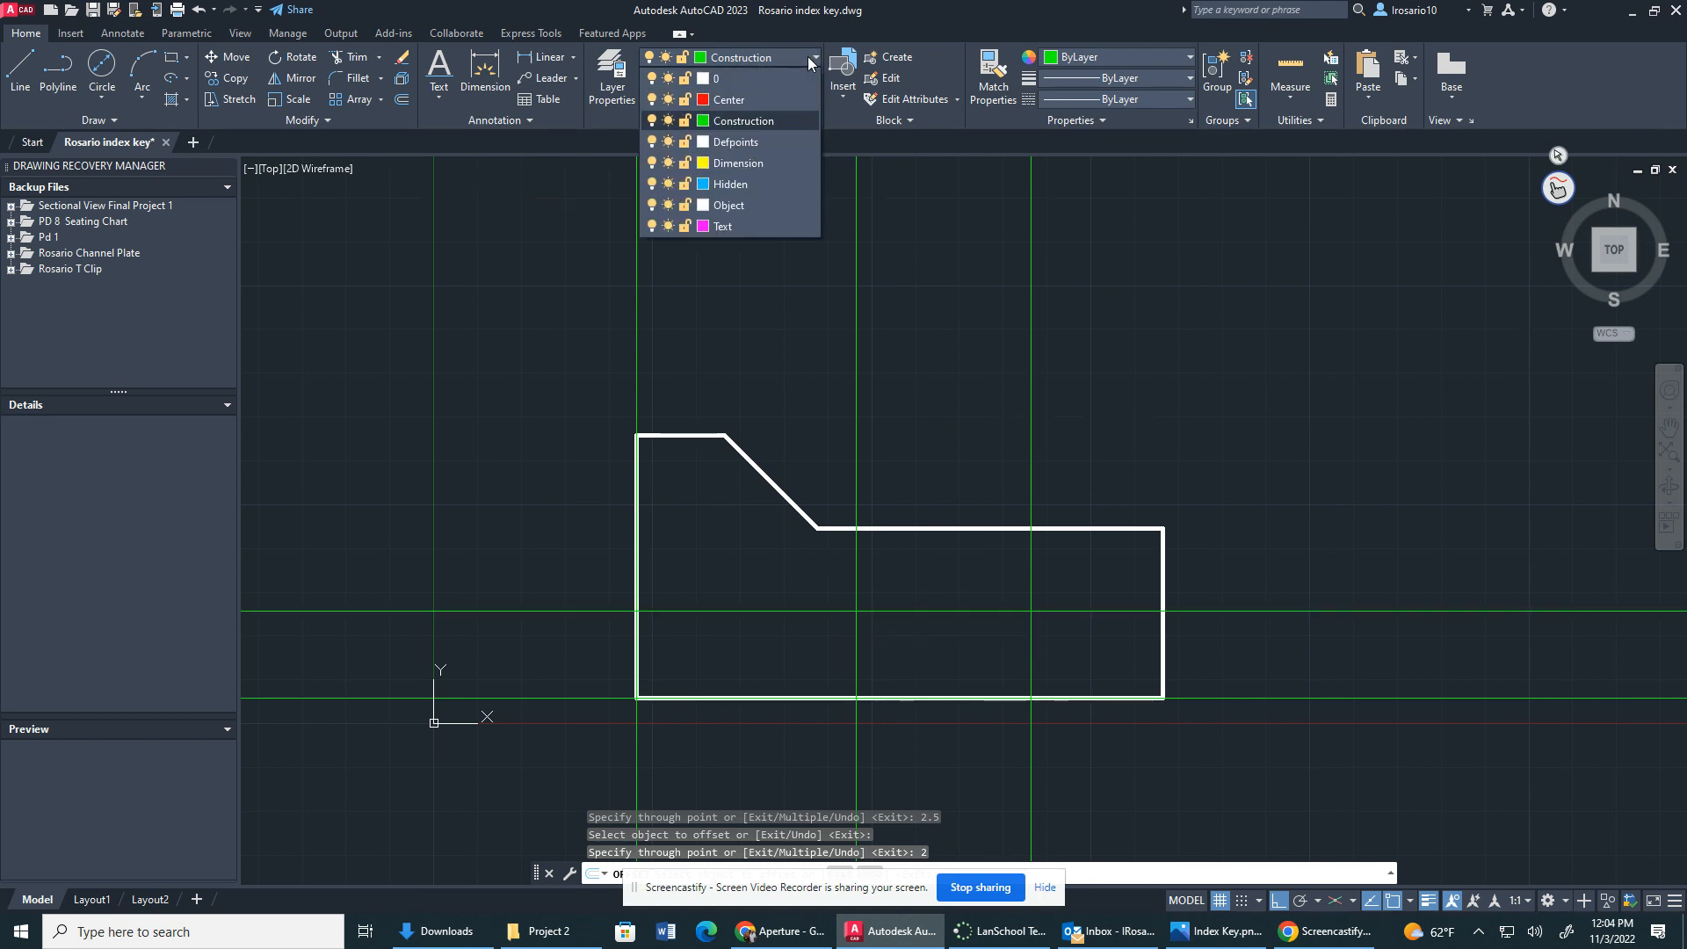
click(747, 204)
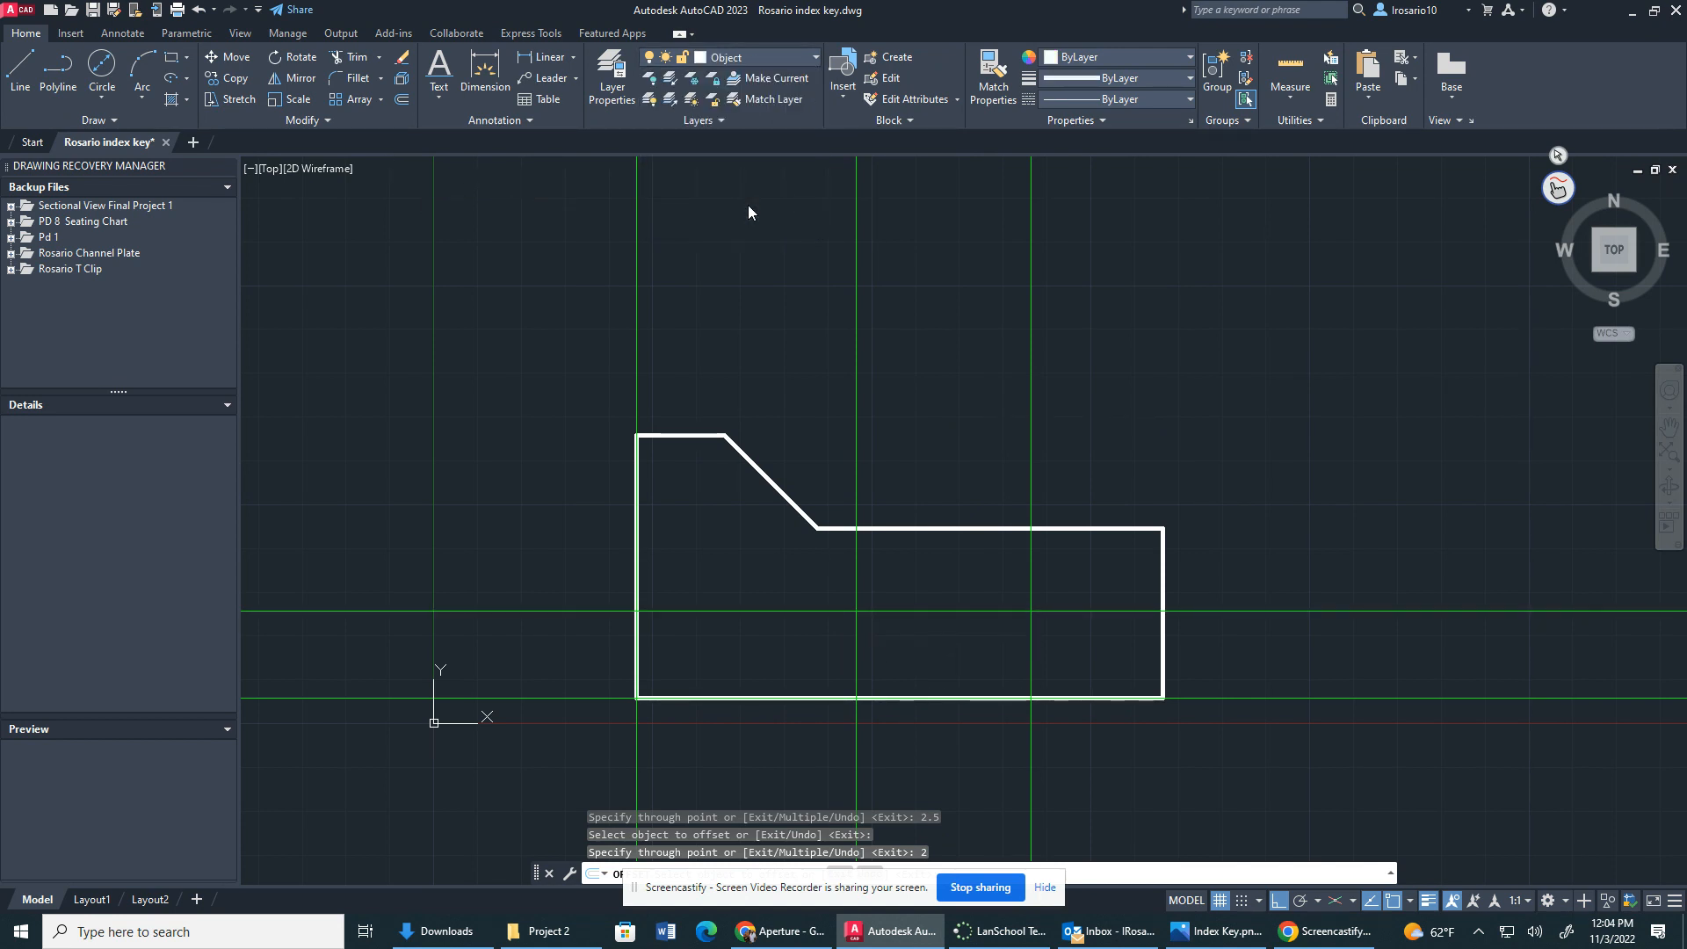
click(114, 103)
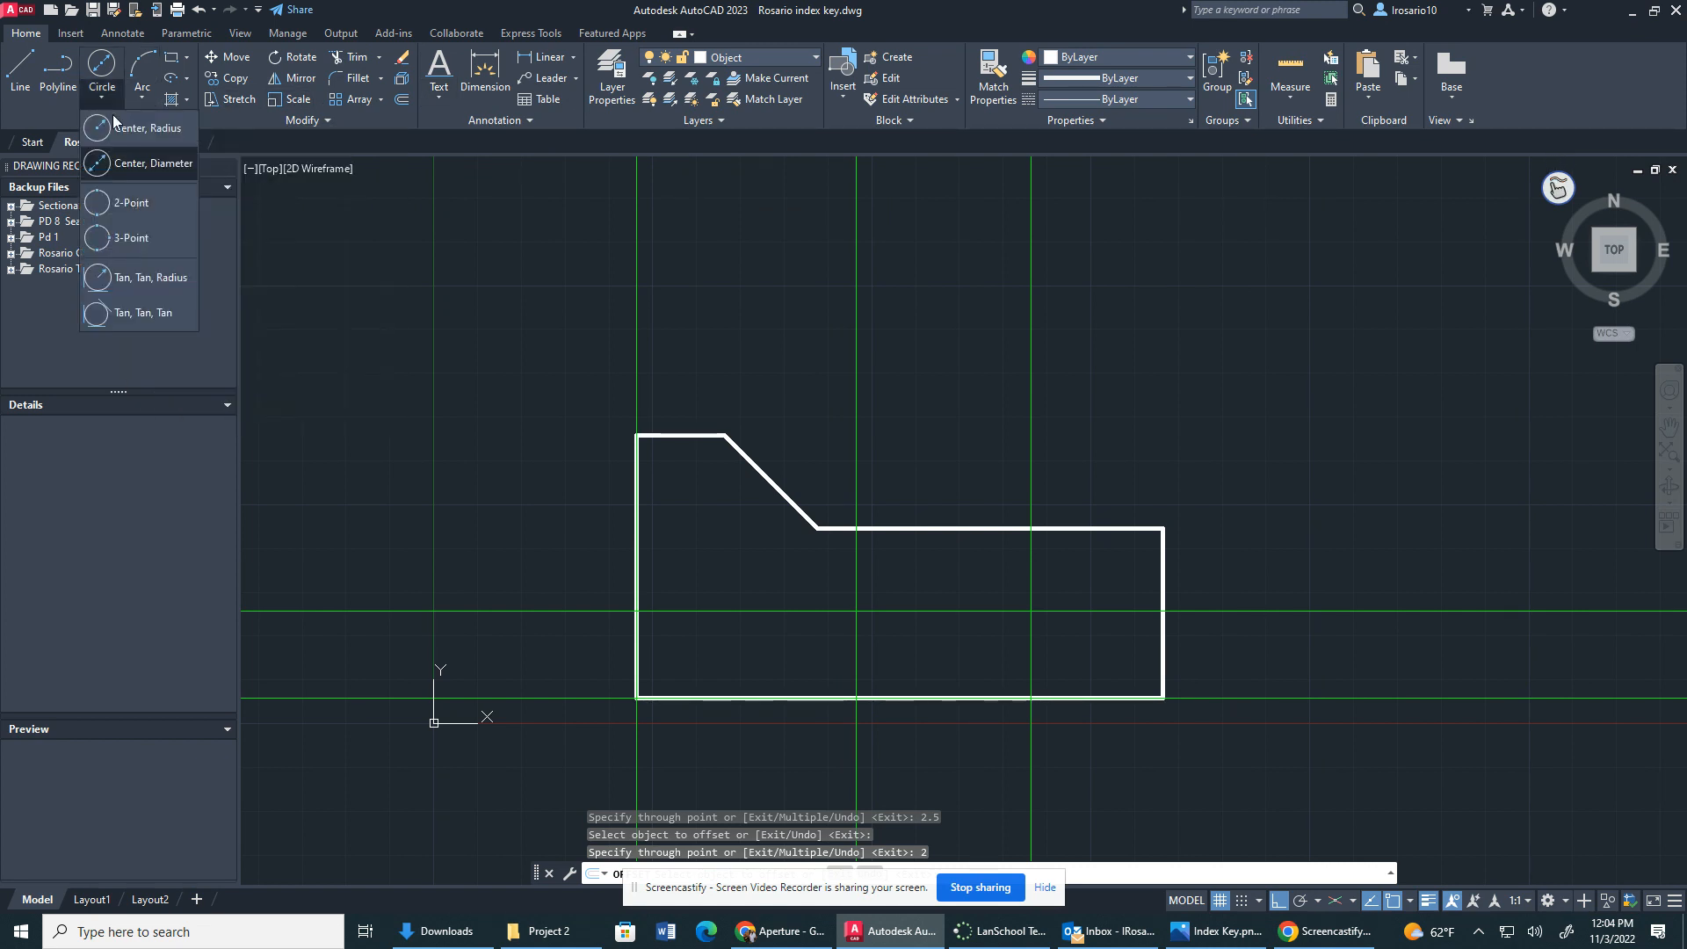
click(133, 167)
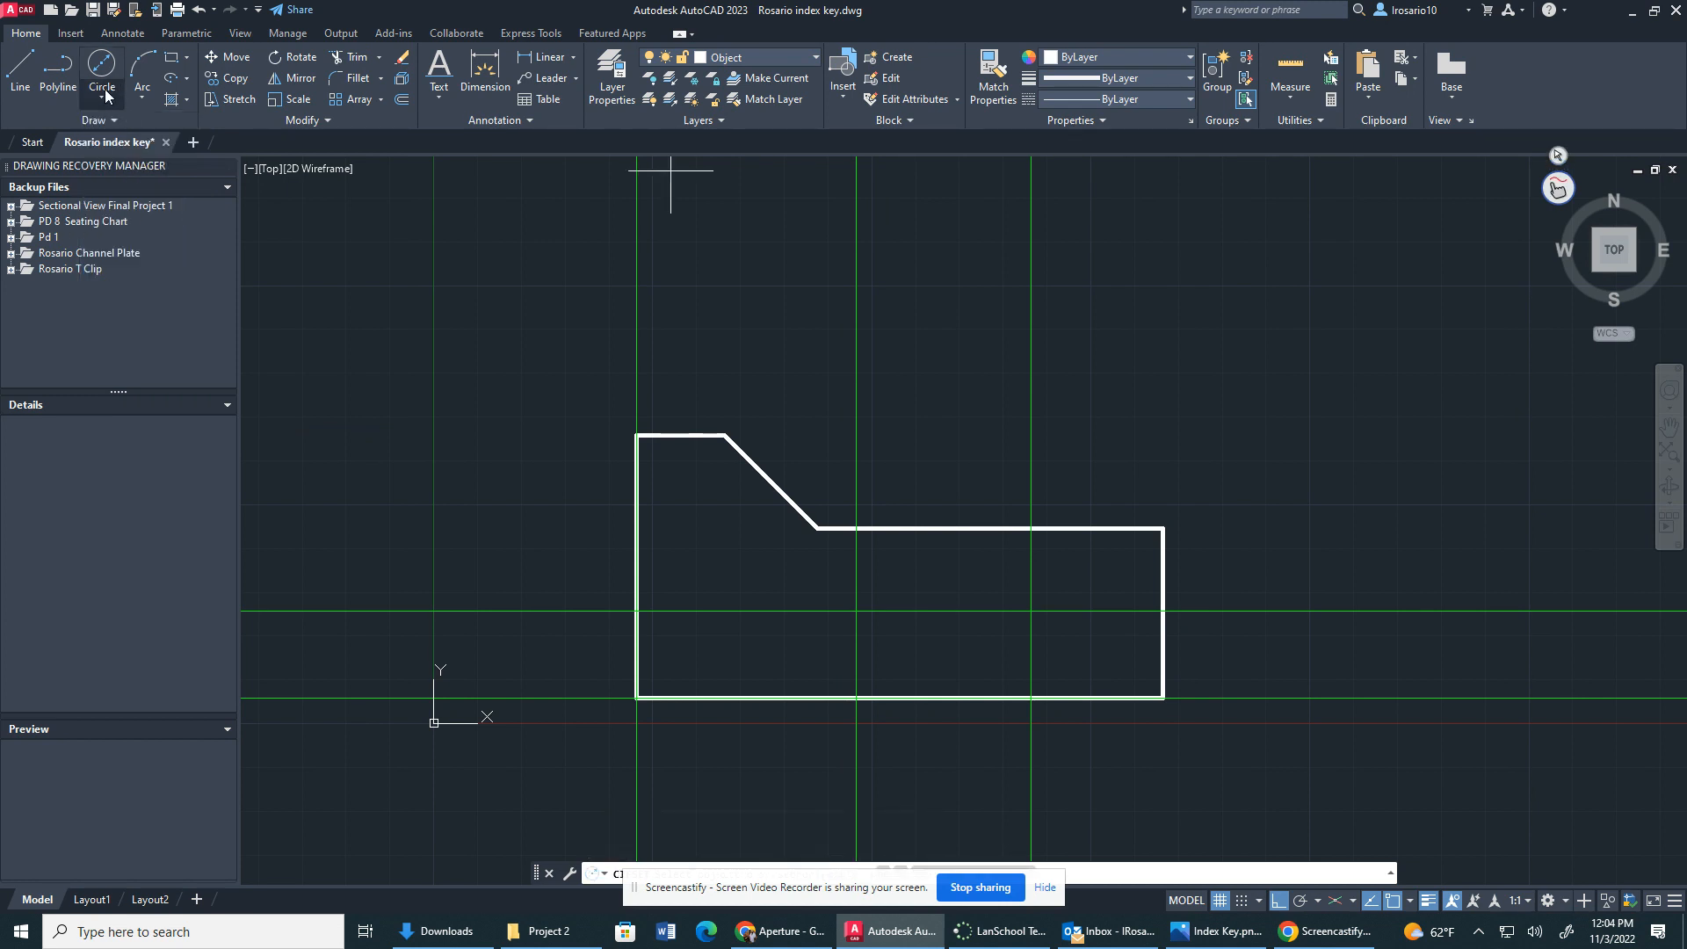
click(104, 92)
click(114, 162)
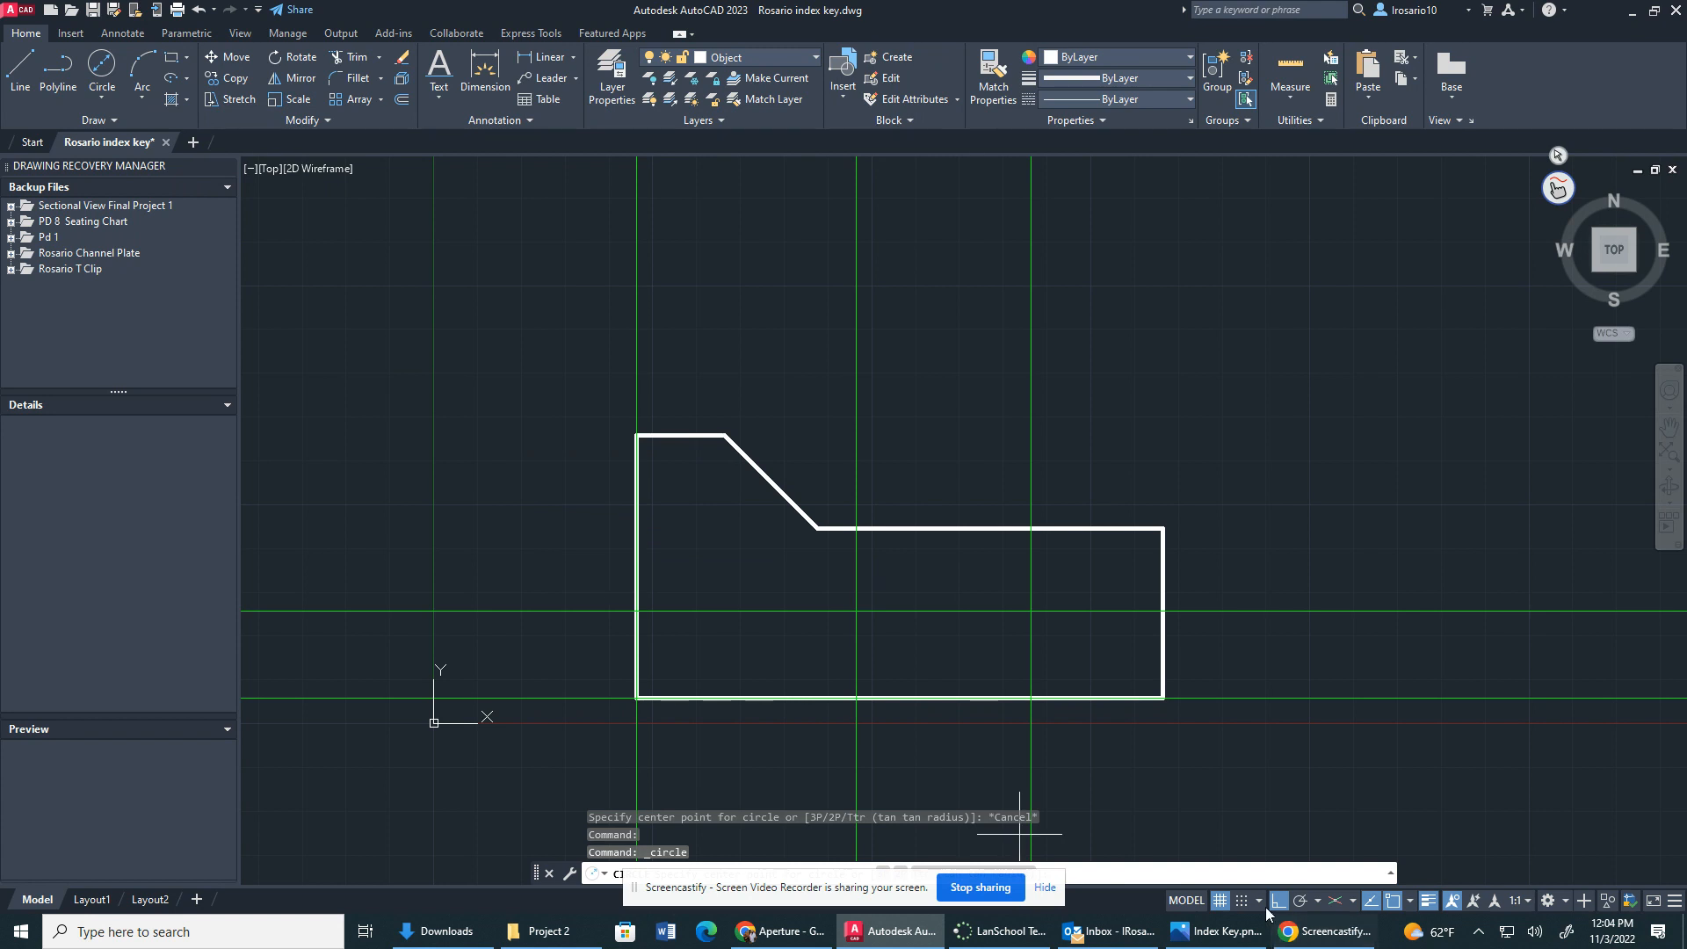
click(1217, 931)
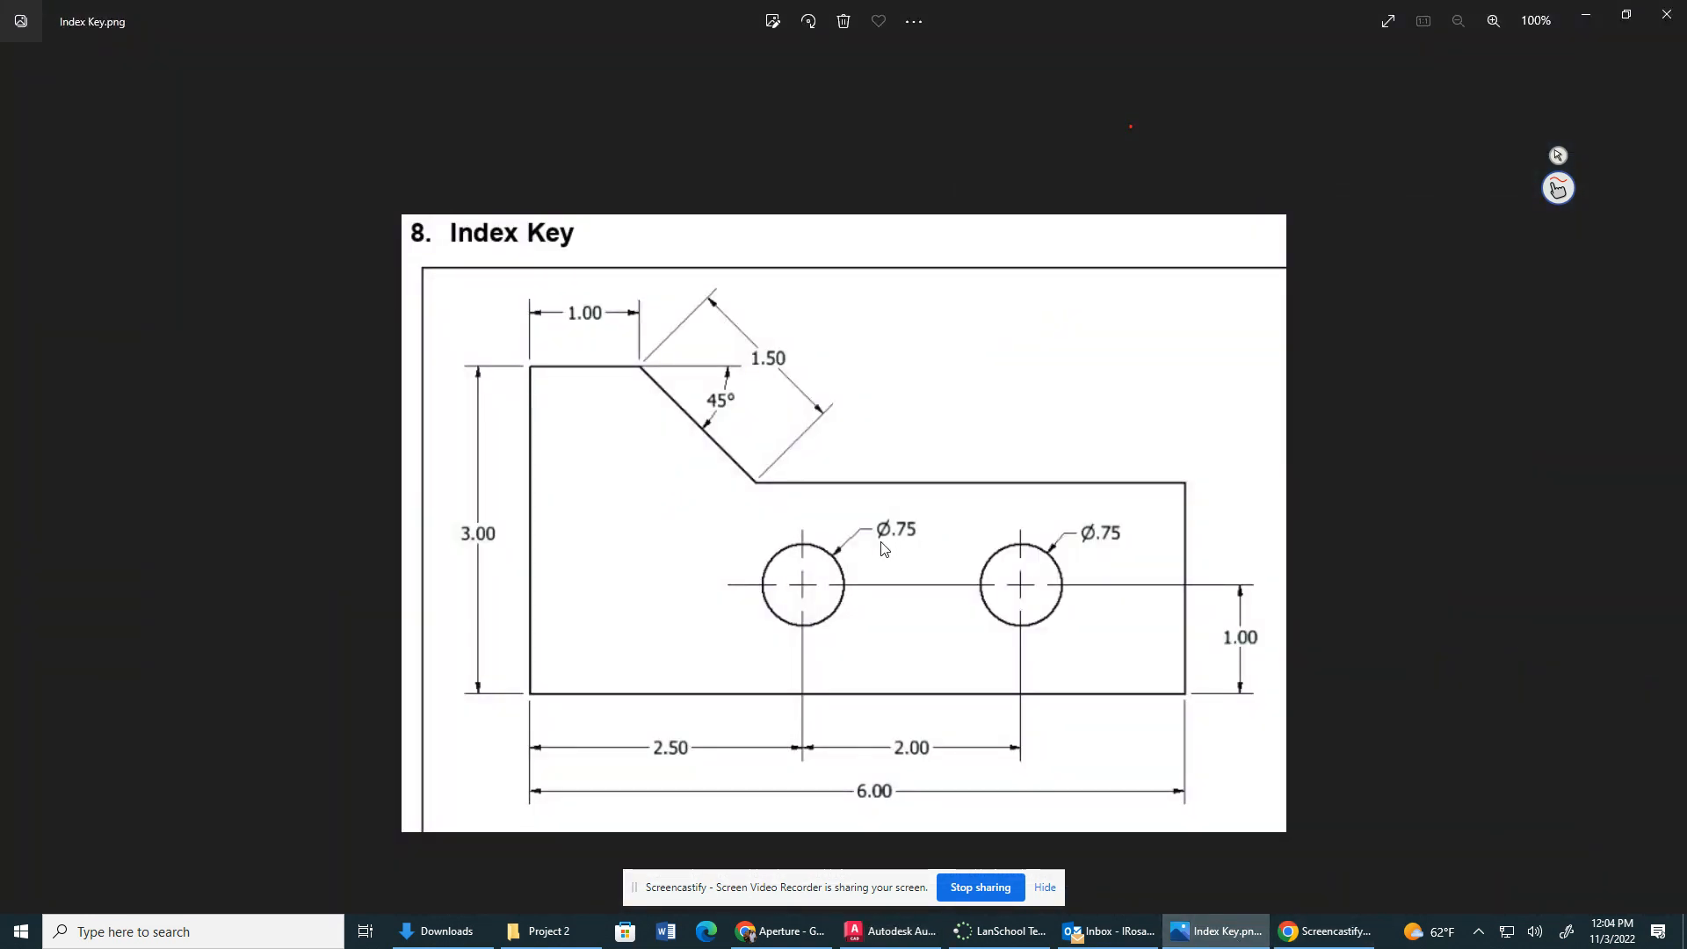
click(1586, 14)
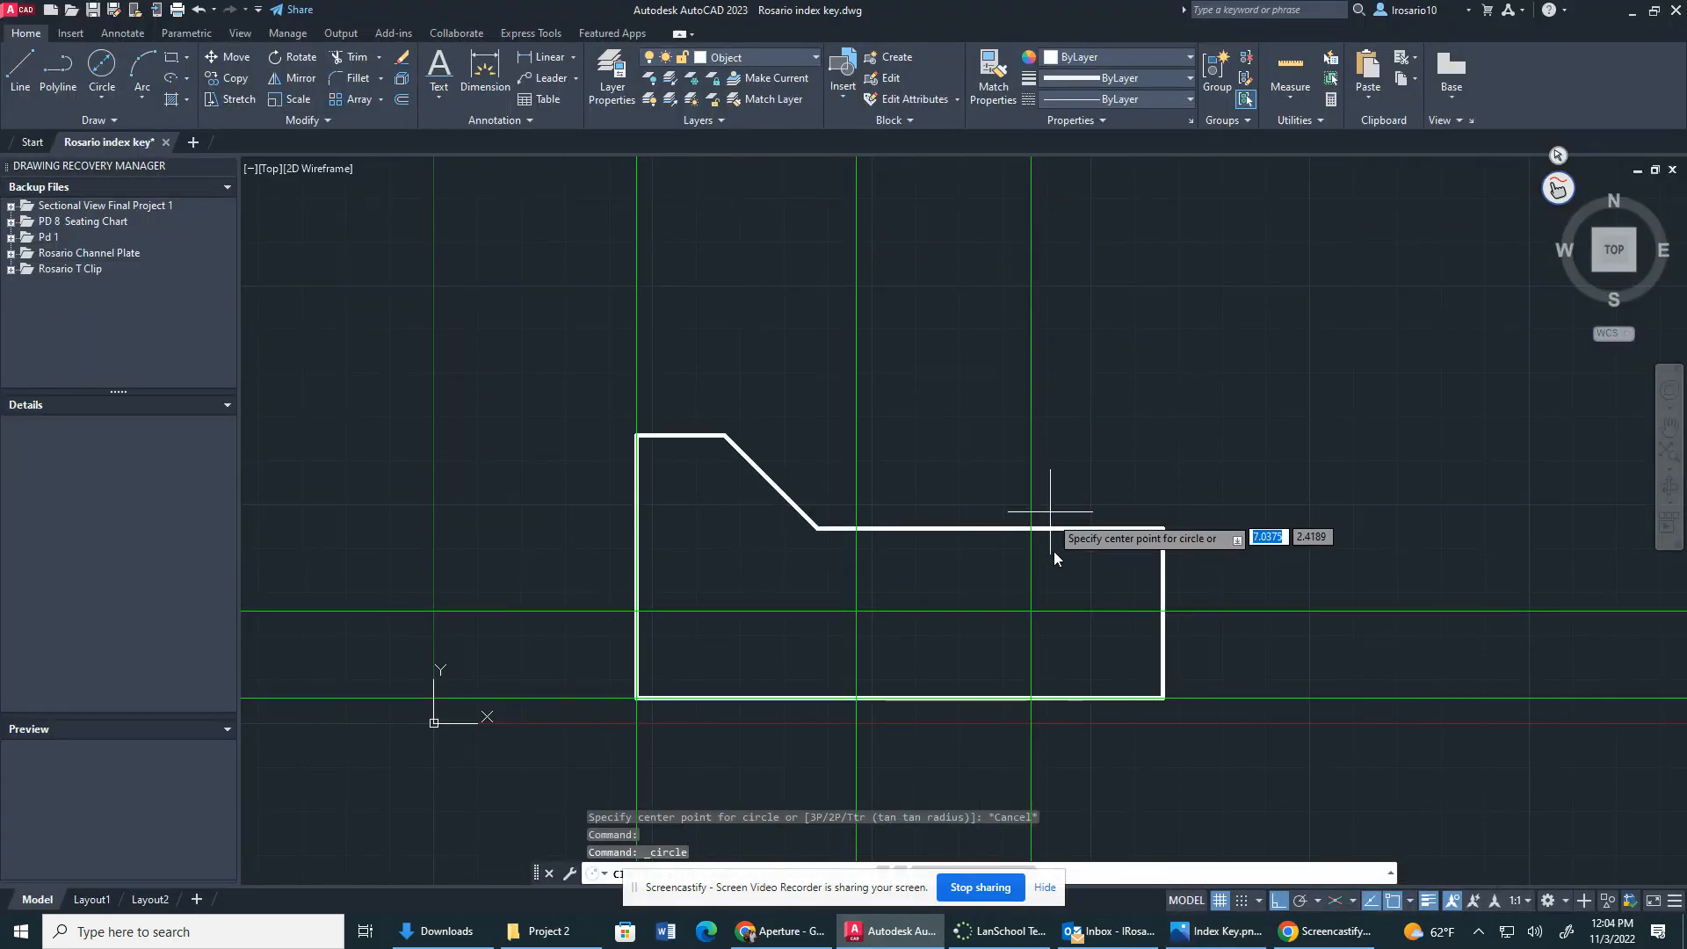
click(855, 610)
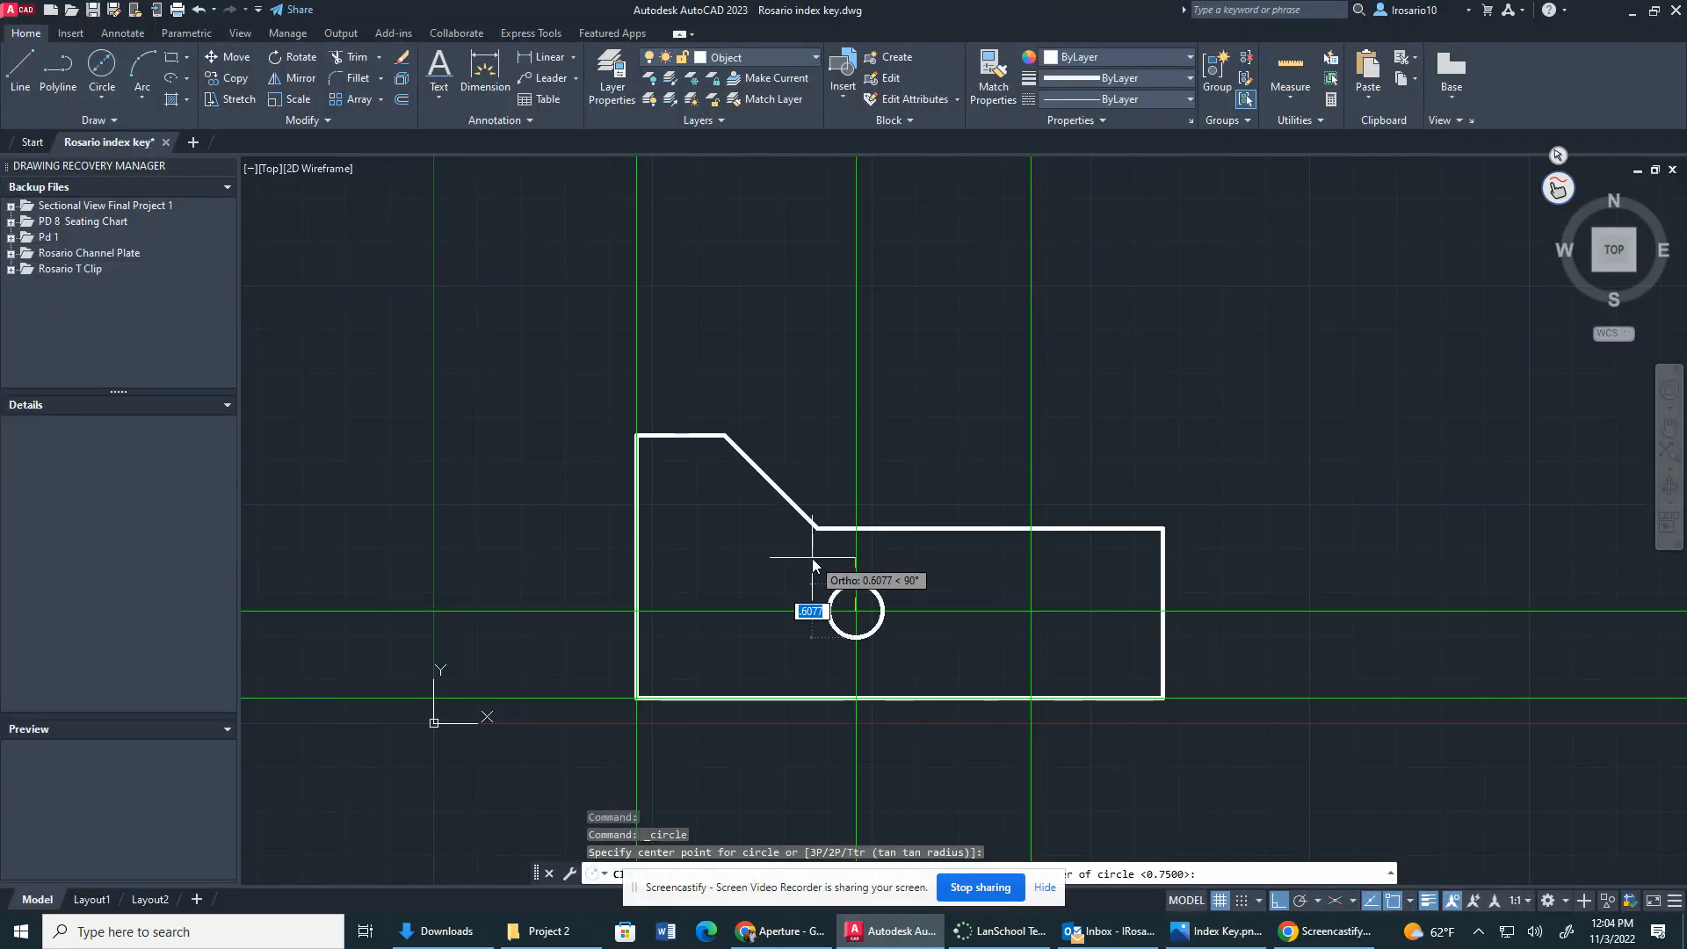
key(BackSpace)
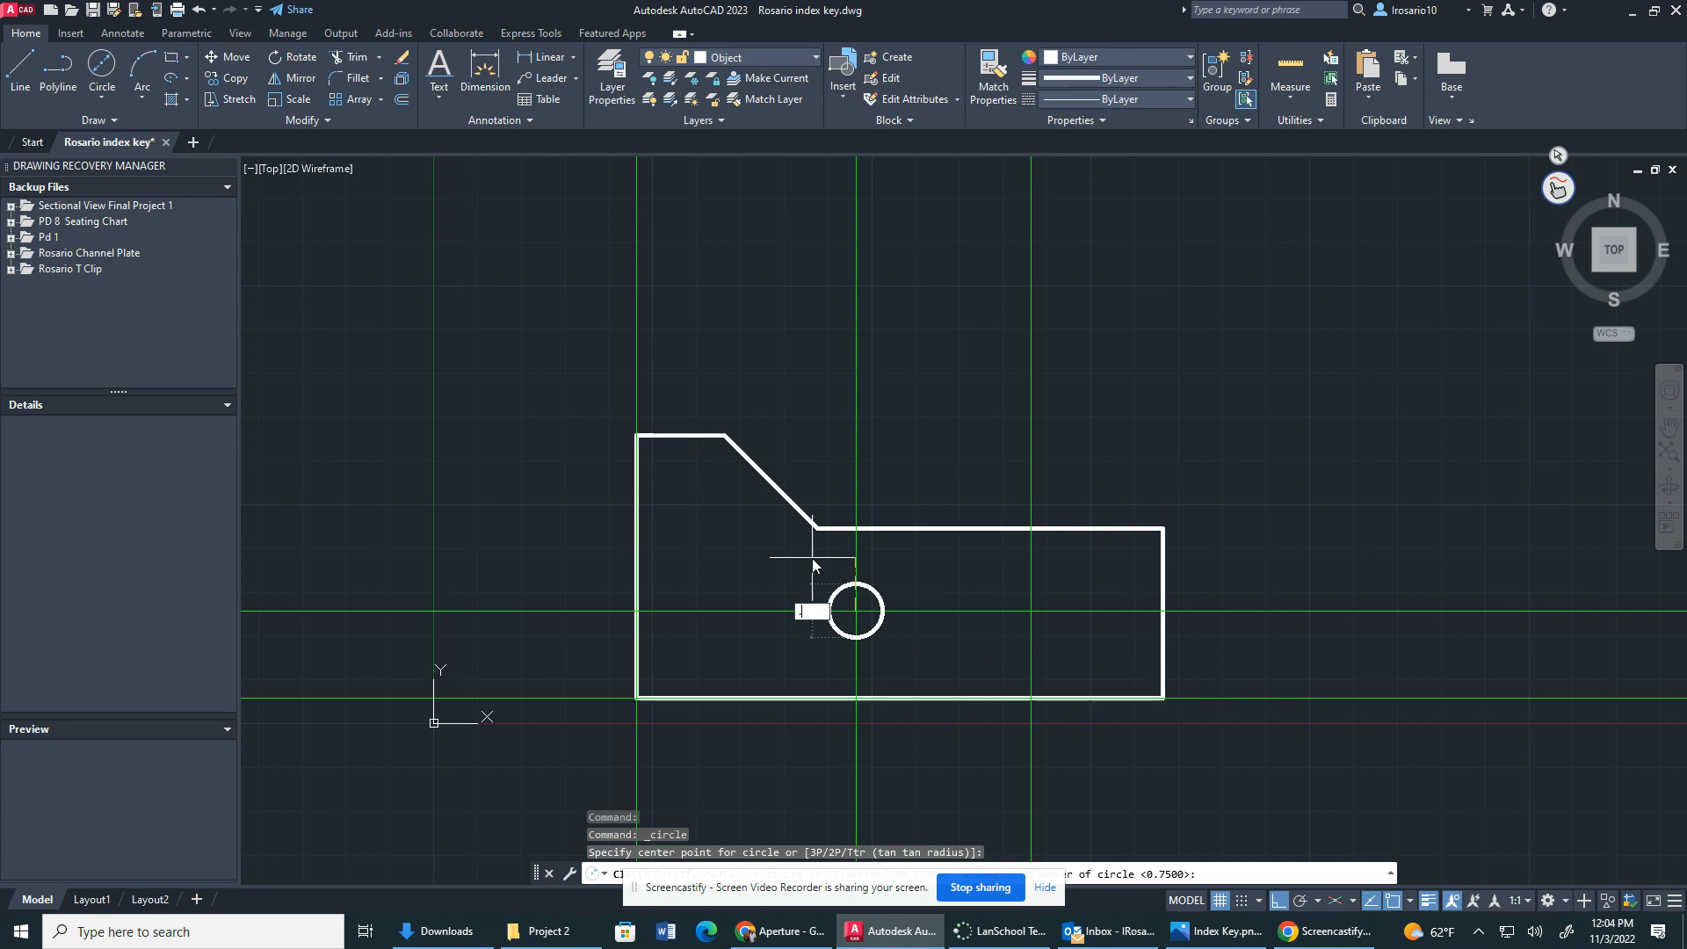
key(Return)
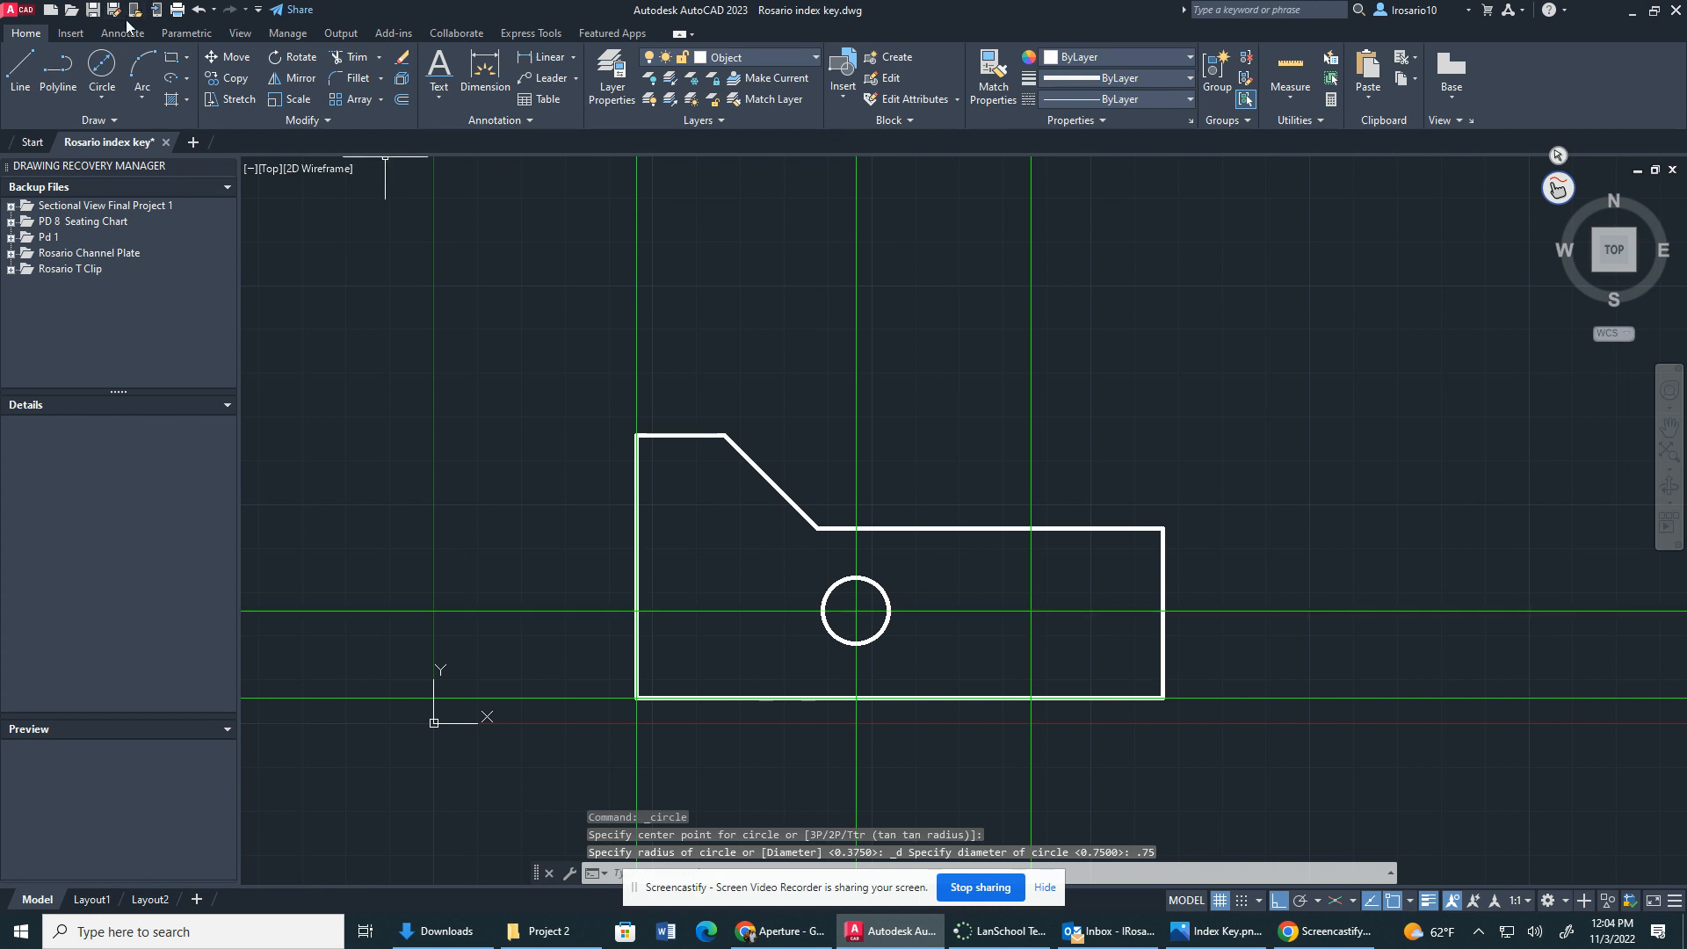
Step: Draw a second .75-diameter circle centred at the right-hand construction line intersection inside the profile
click(104, 93)
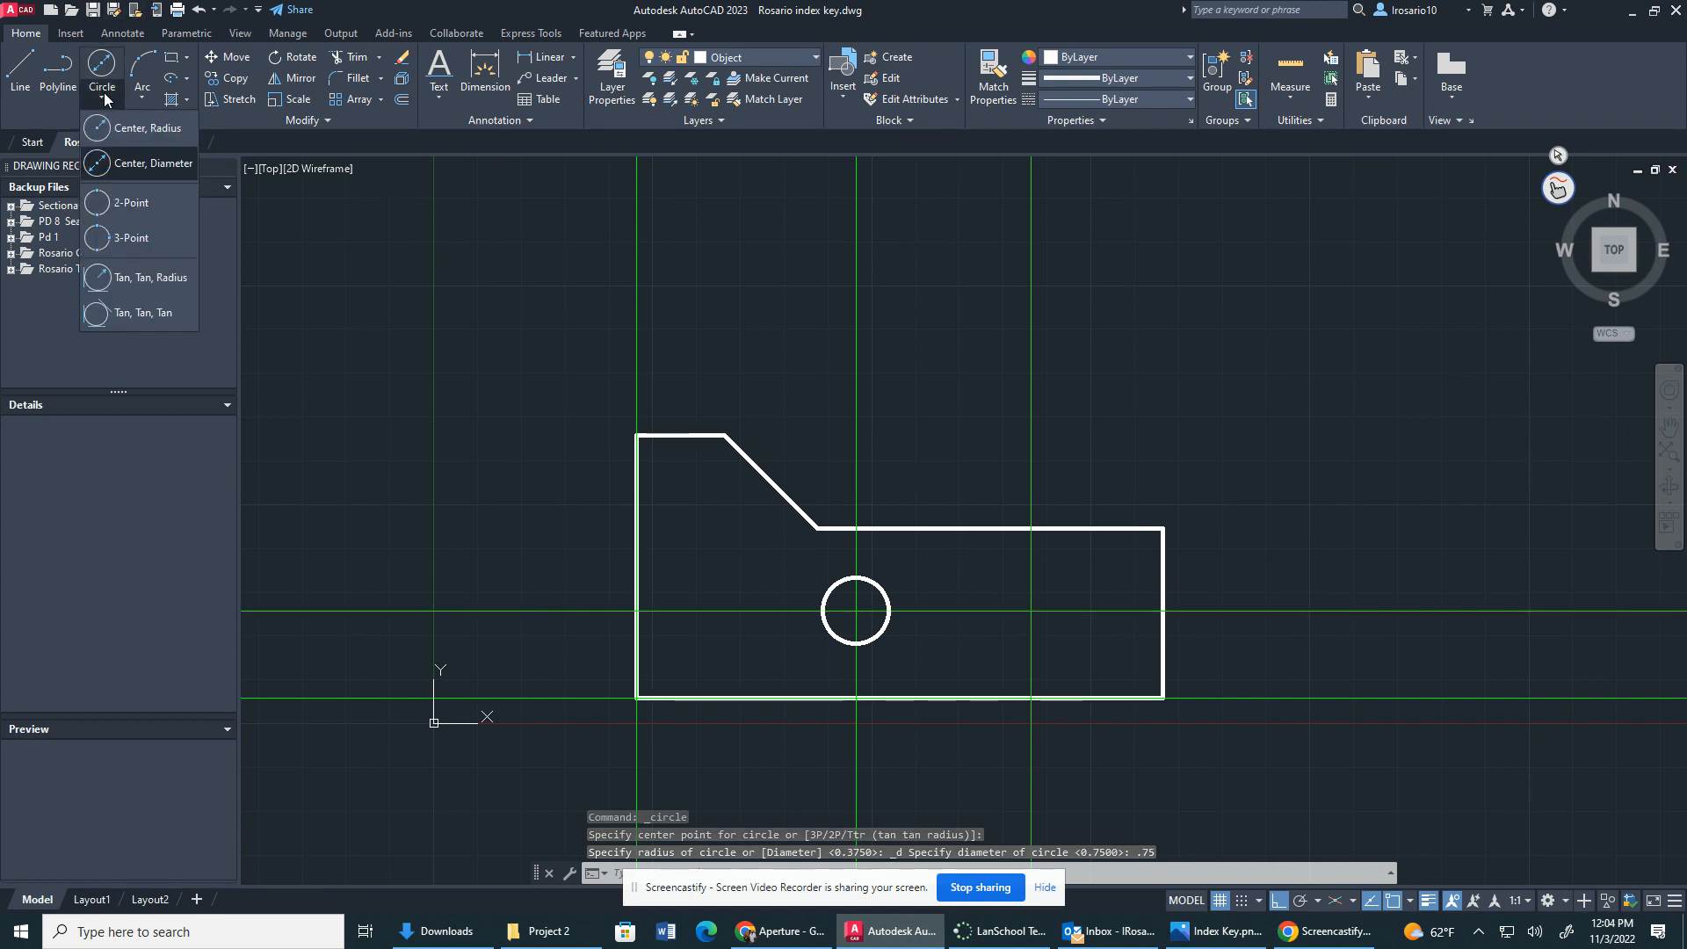
click(138, 163)
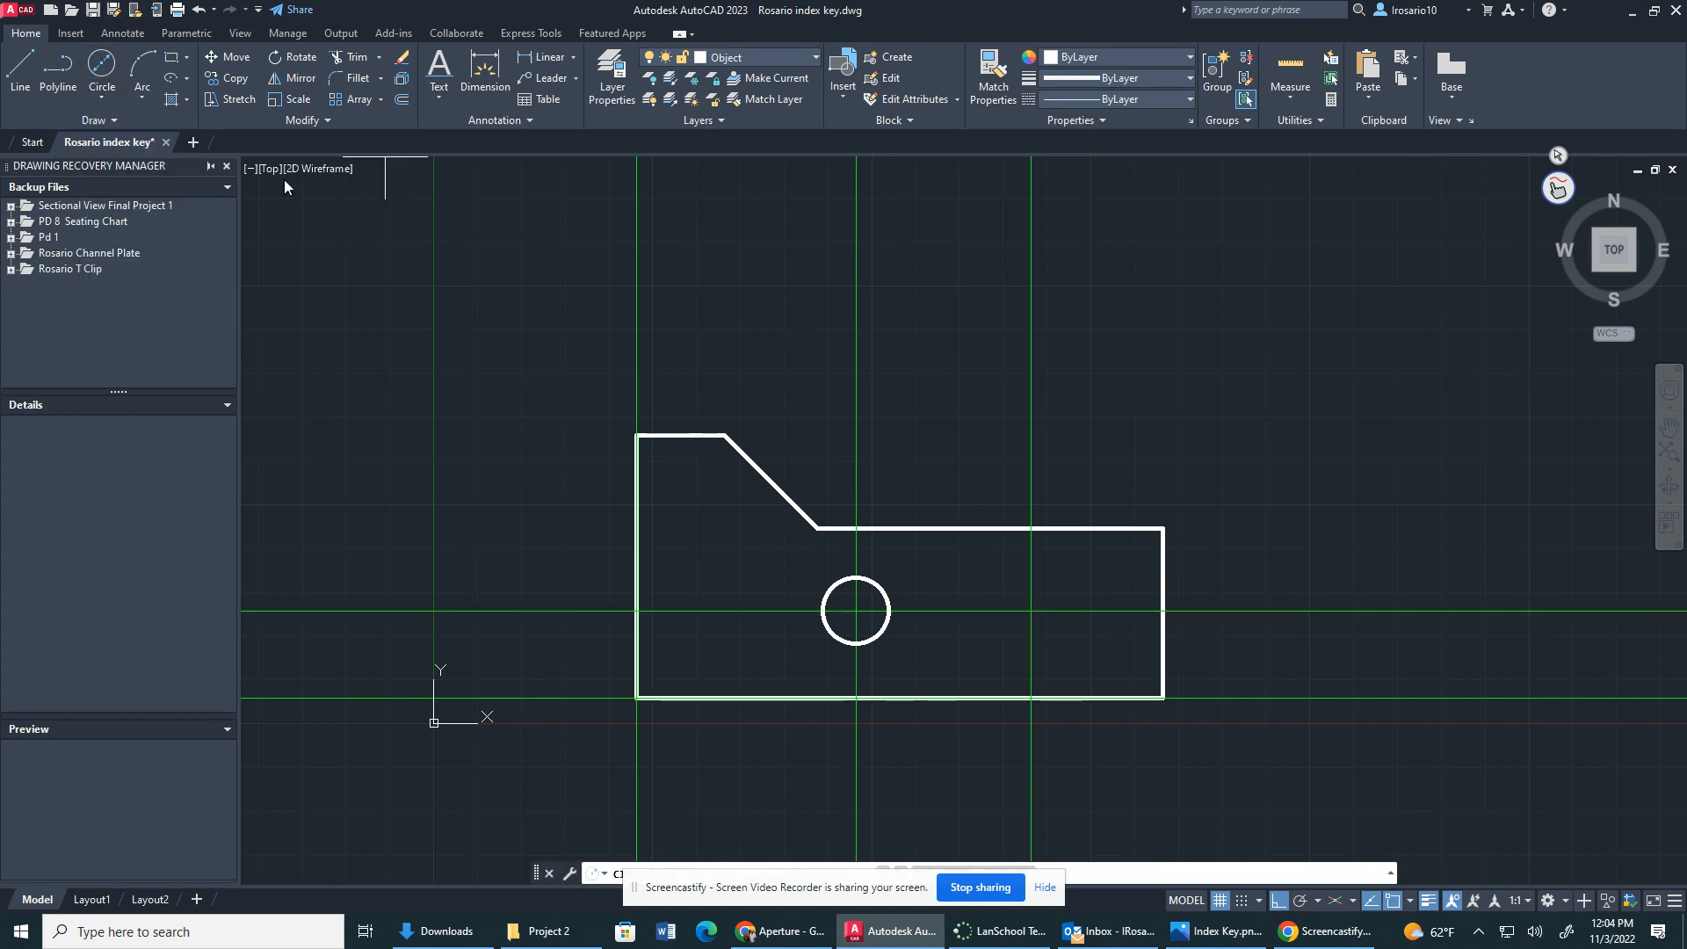
click(1031, 614)
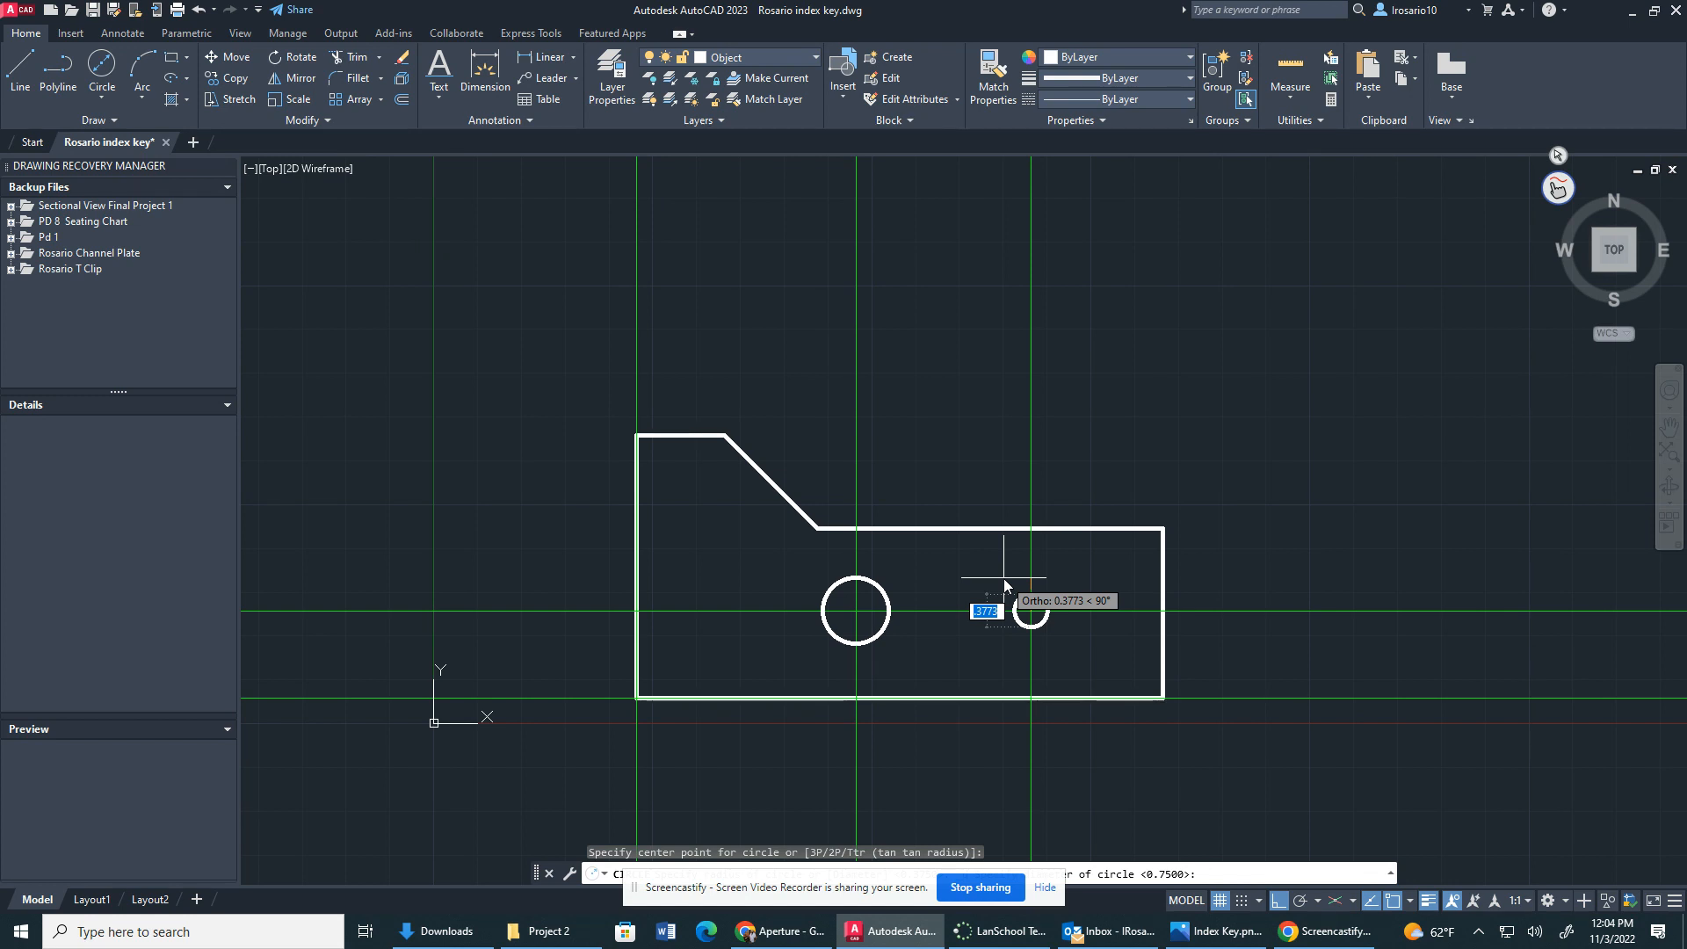
text(.75)
key(Return)
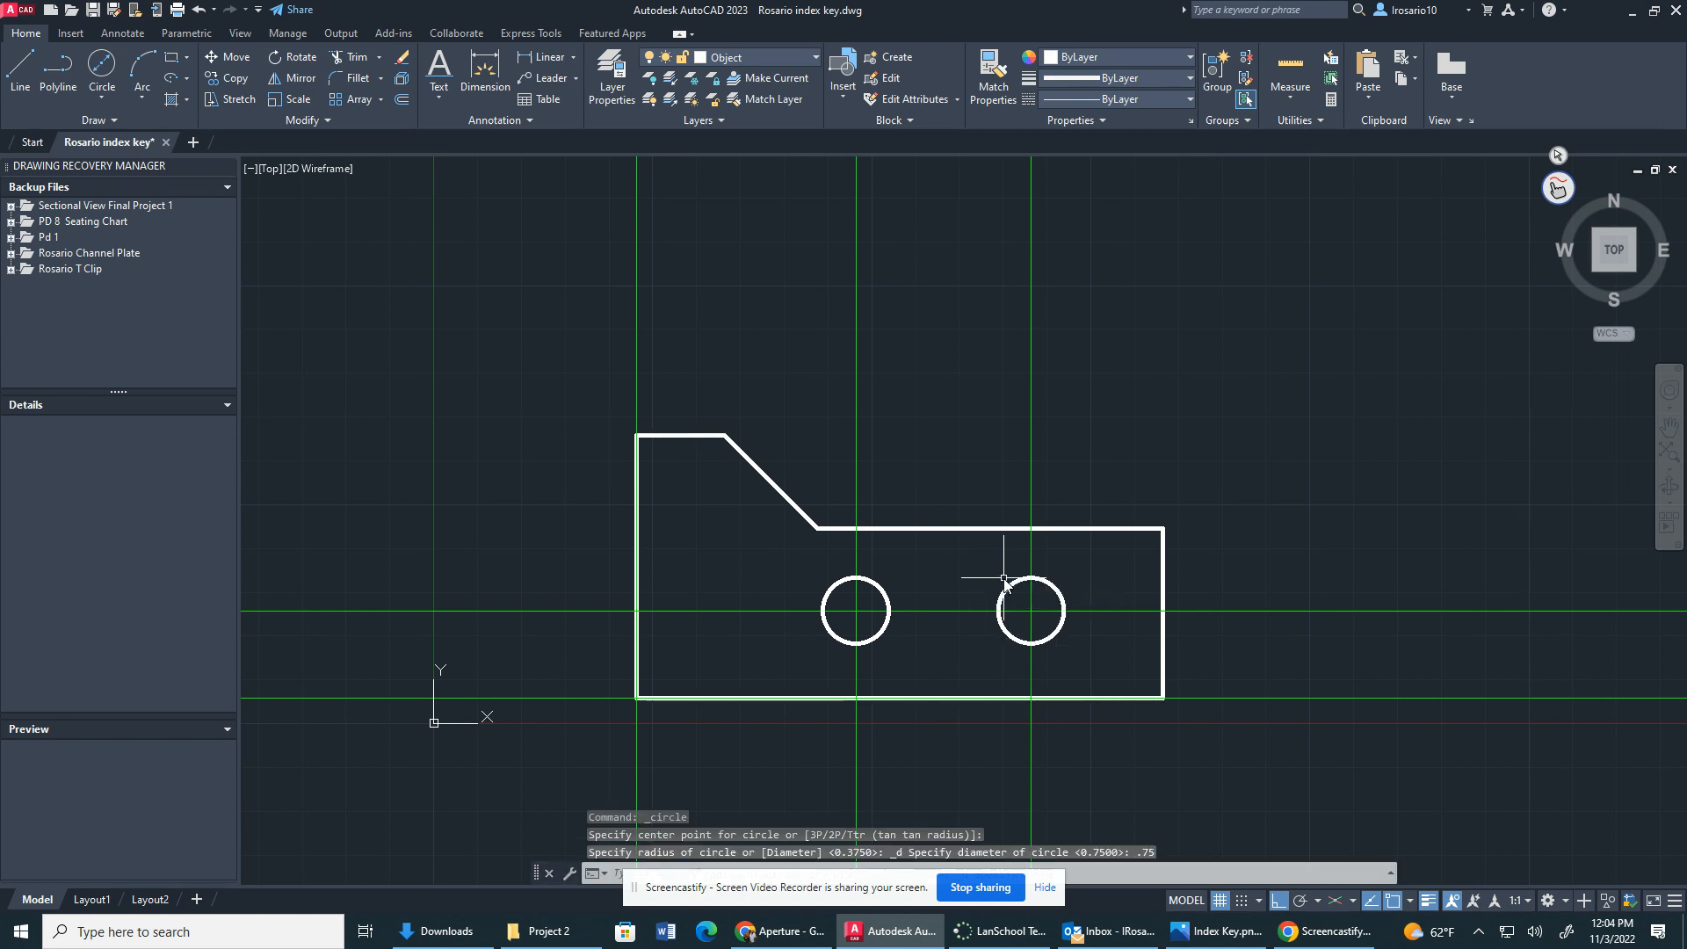
key(Escape)
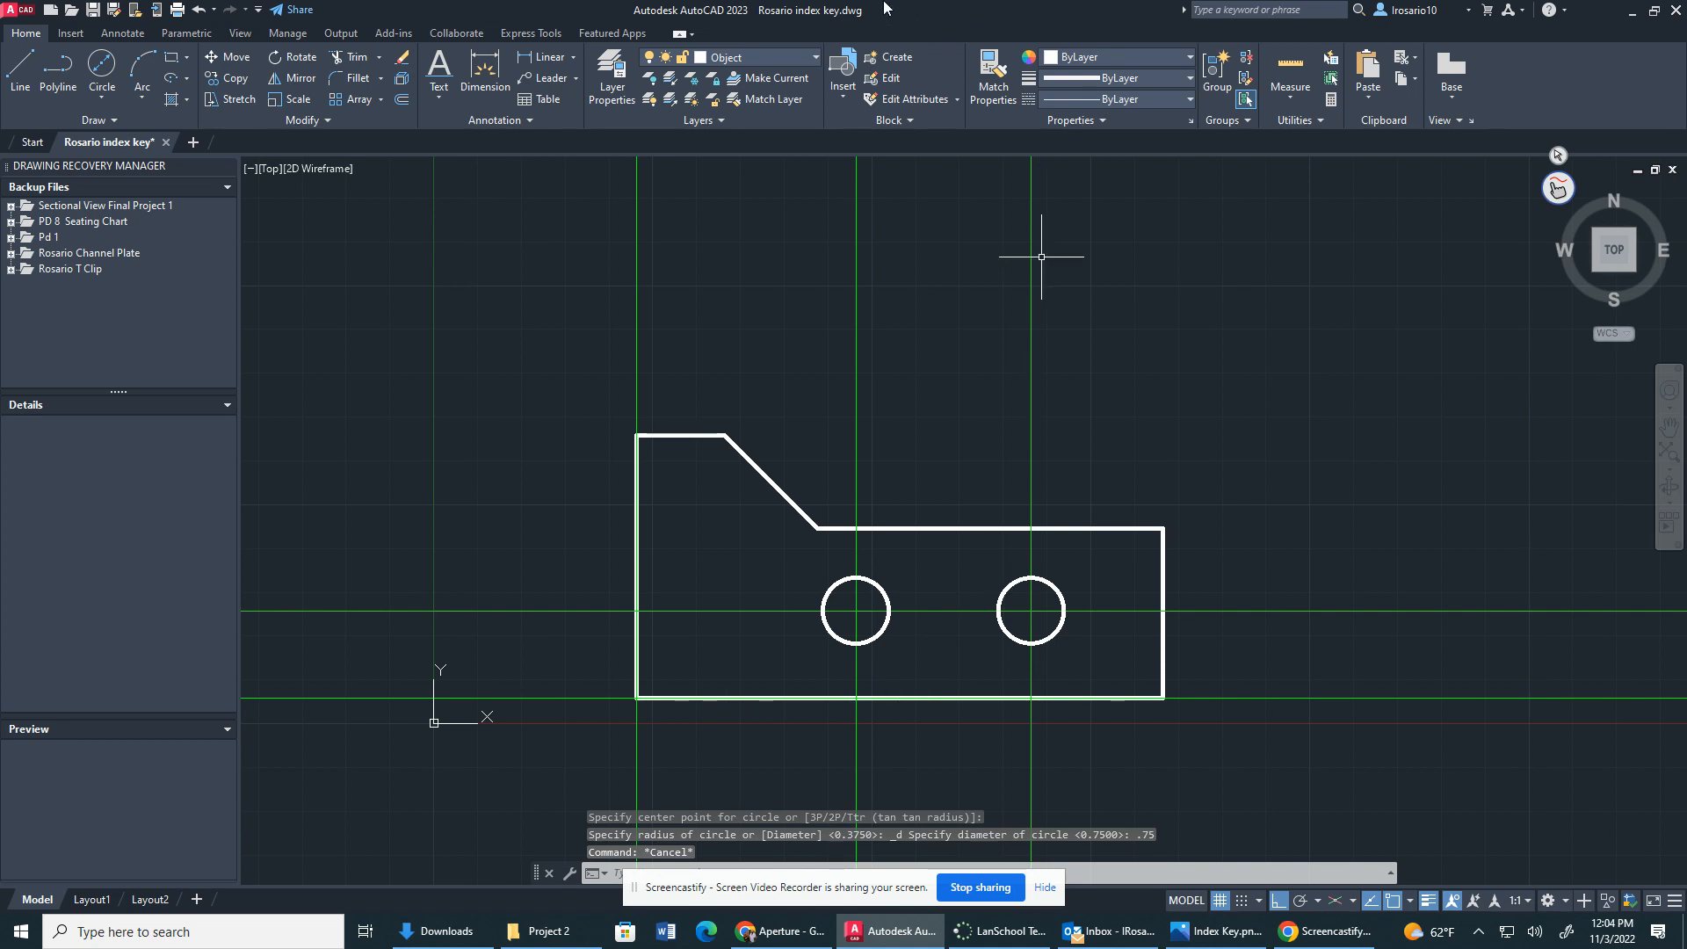
Step: Turn off the Construction layer and make the Center layer current
click(794, 57)
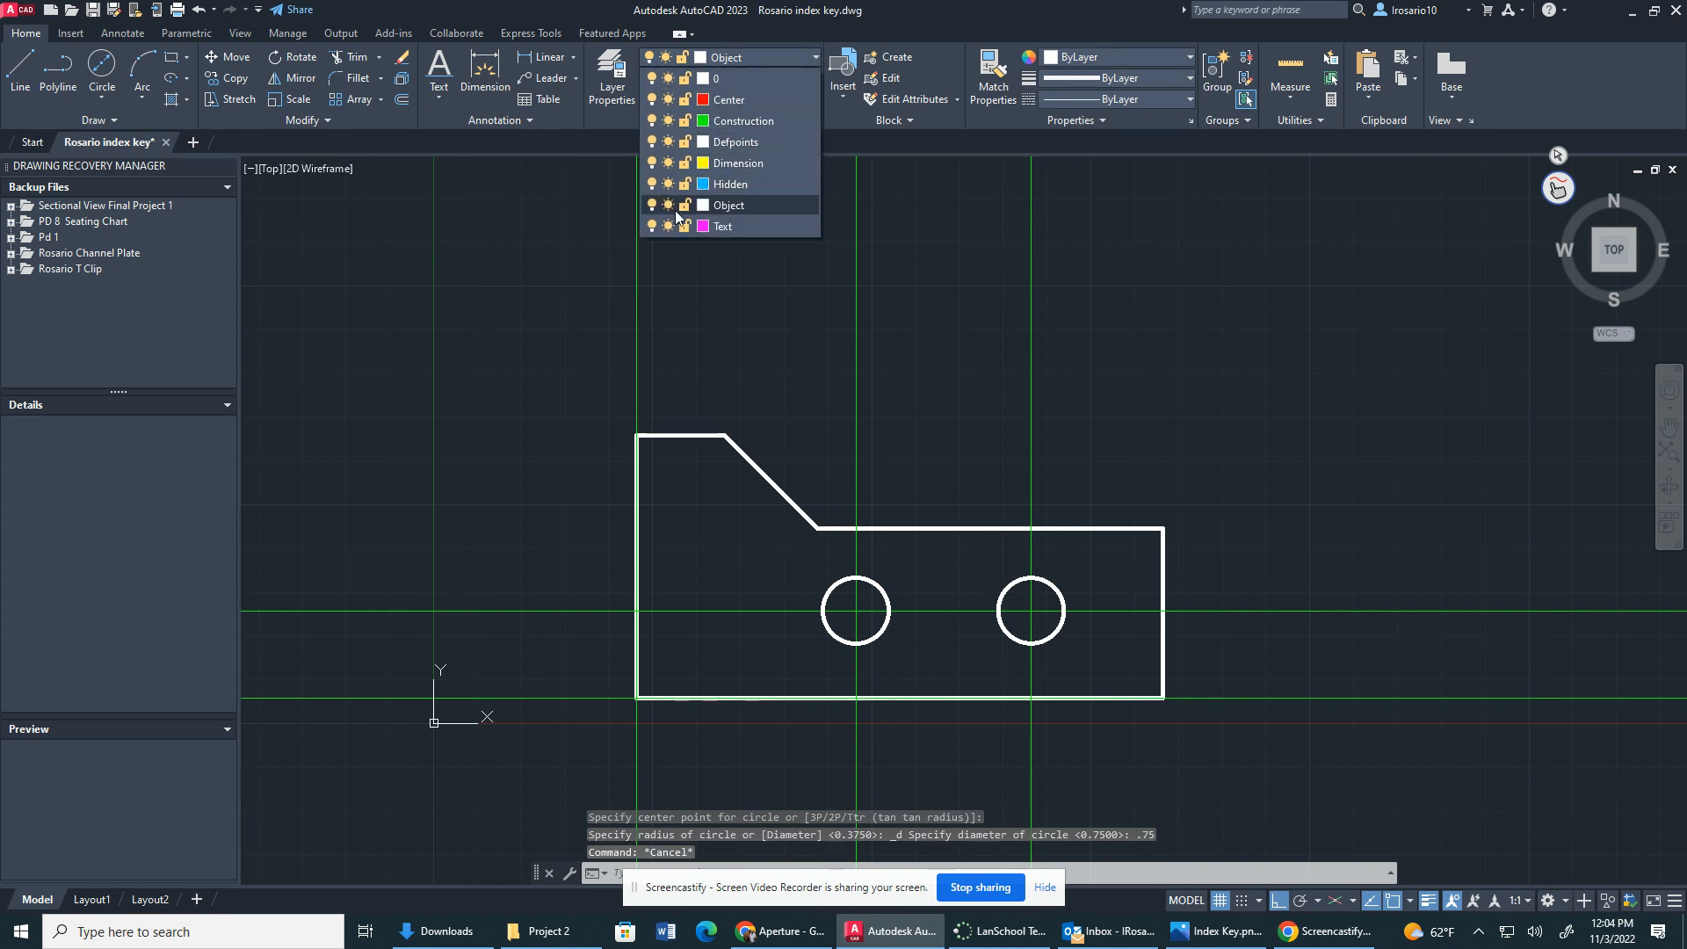
click(651, 121)
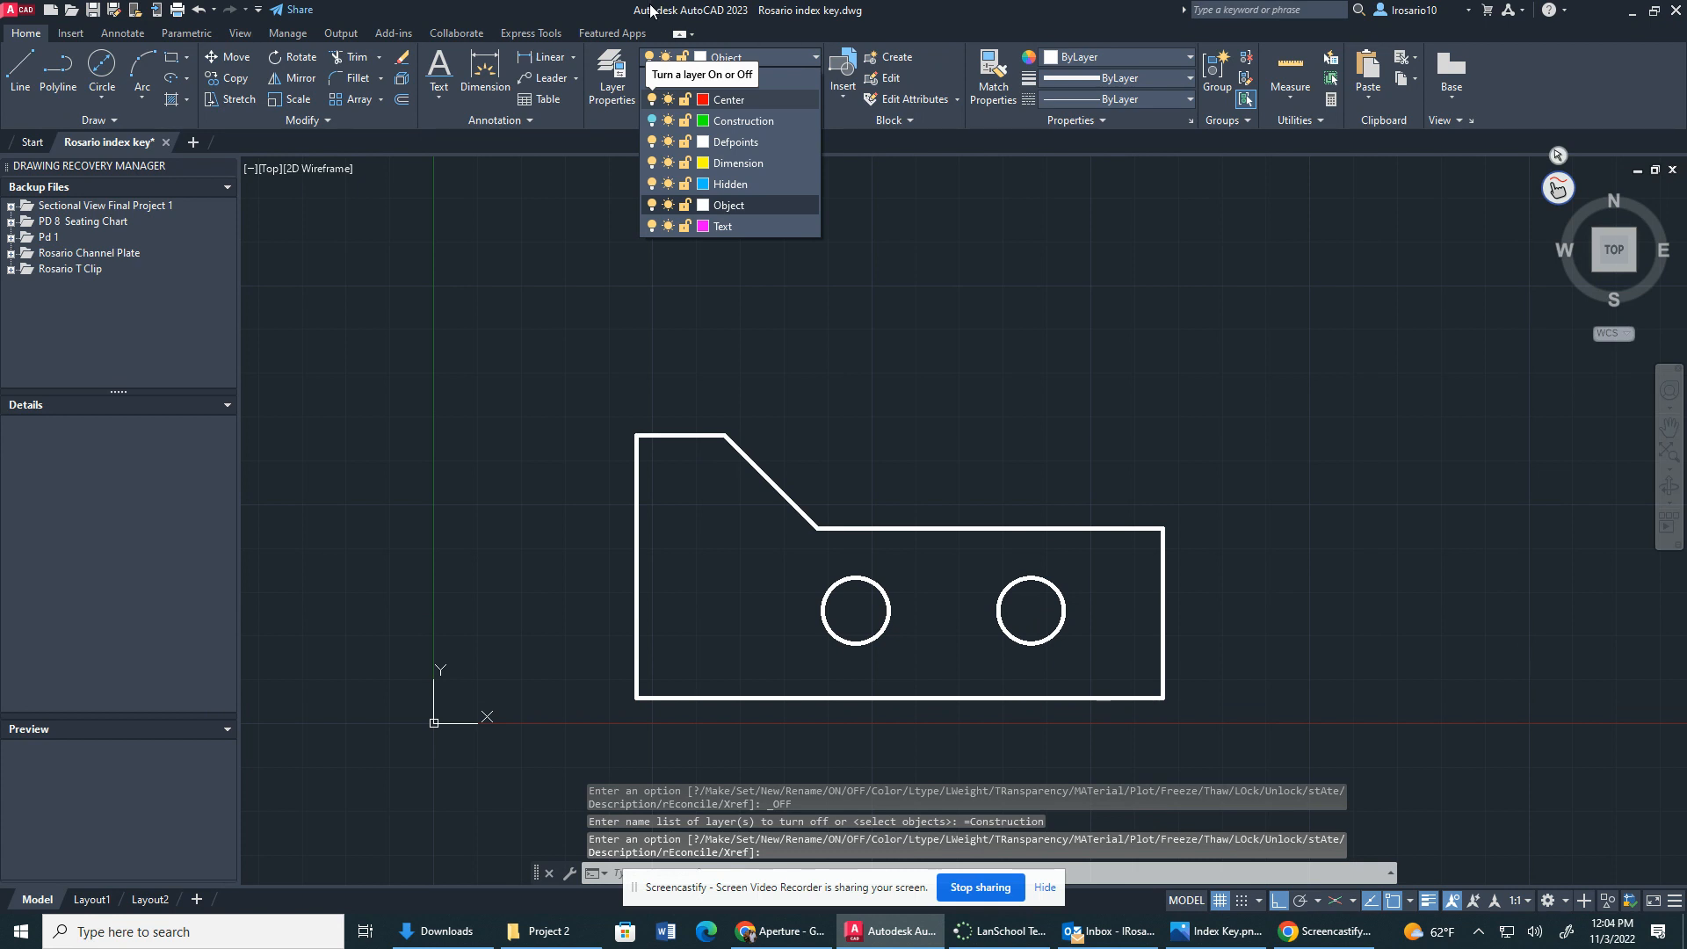
click(740, 51)
click(729, 99)
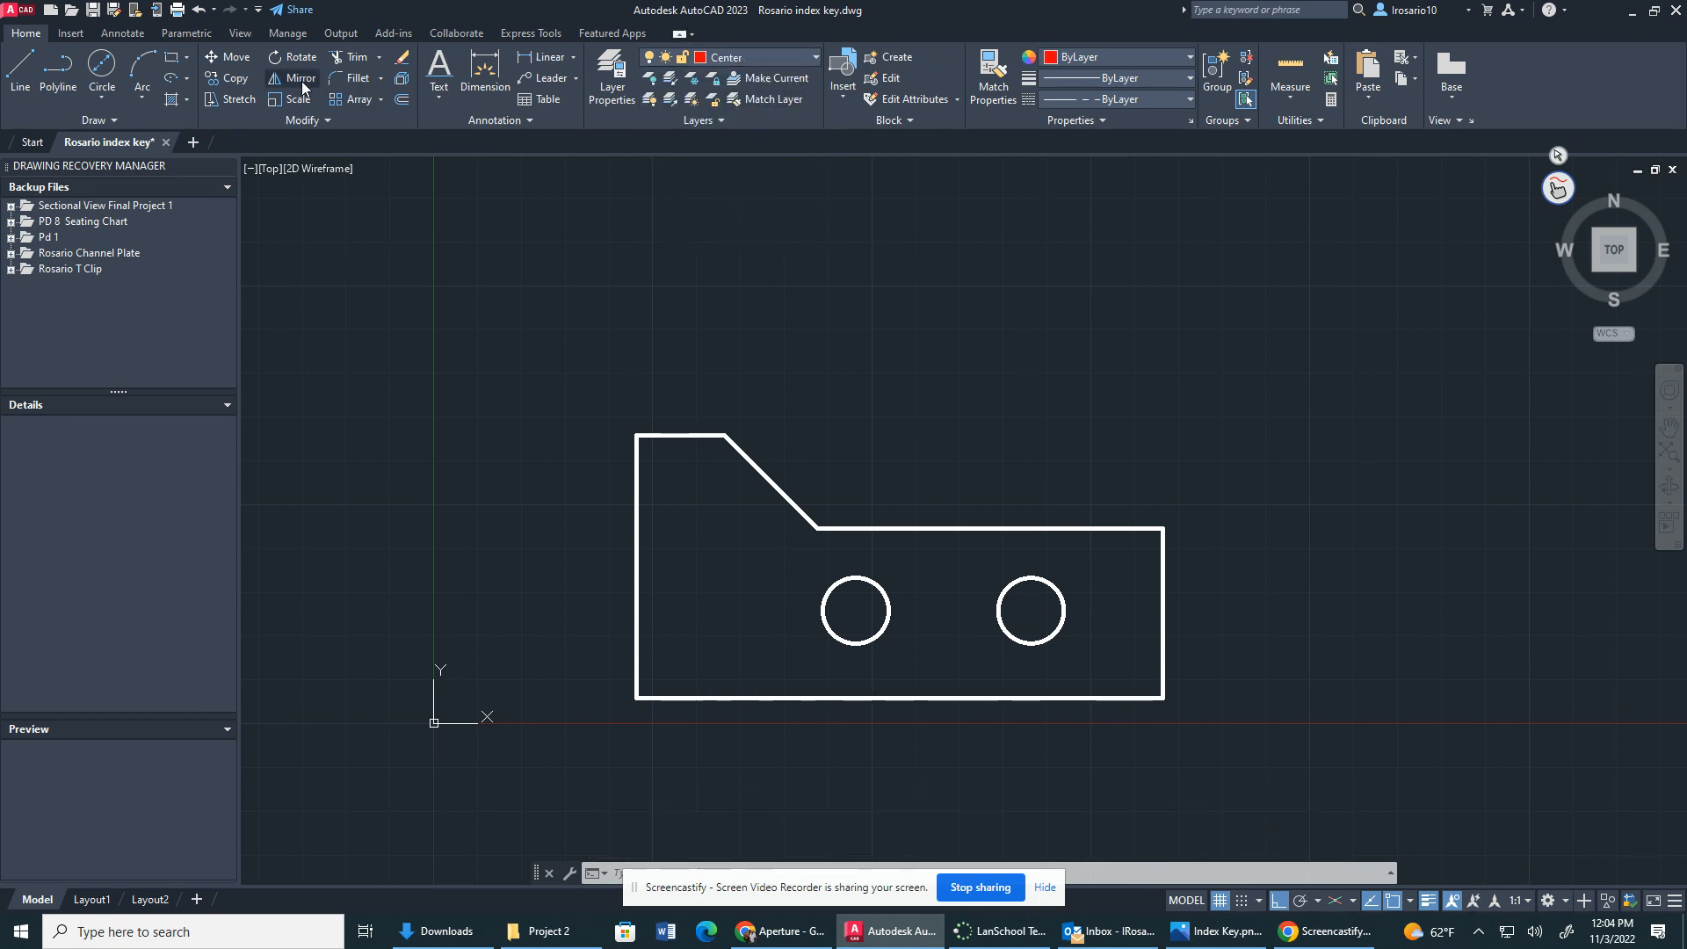
Step: Add center marks to both hole circles
click(123, 35)
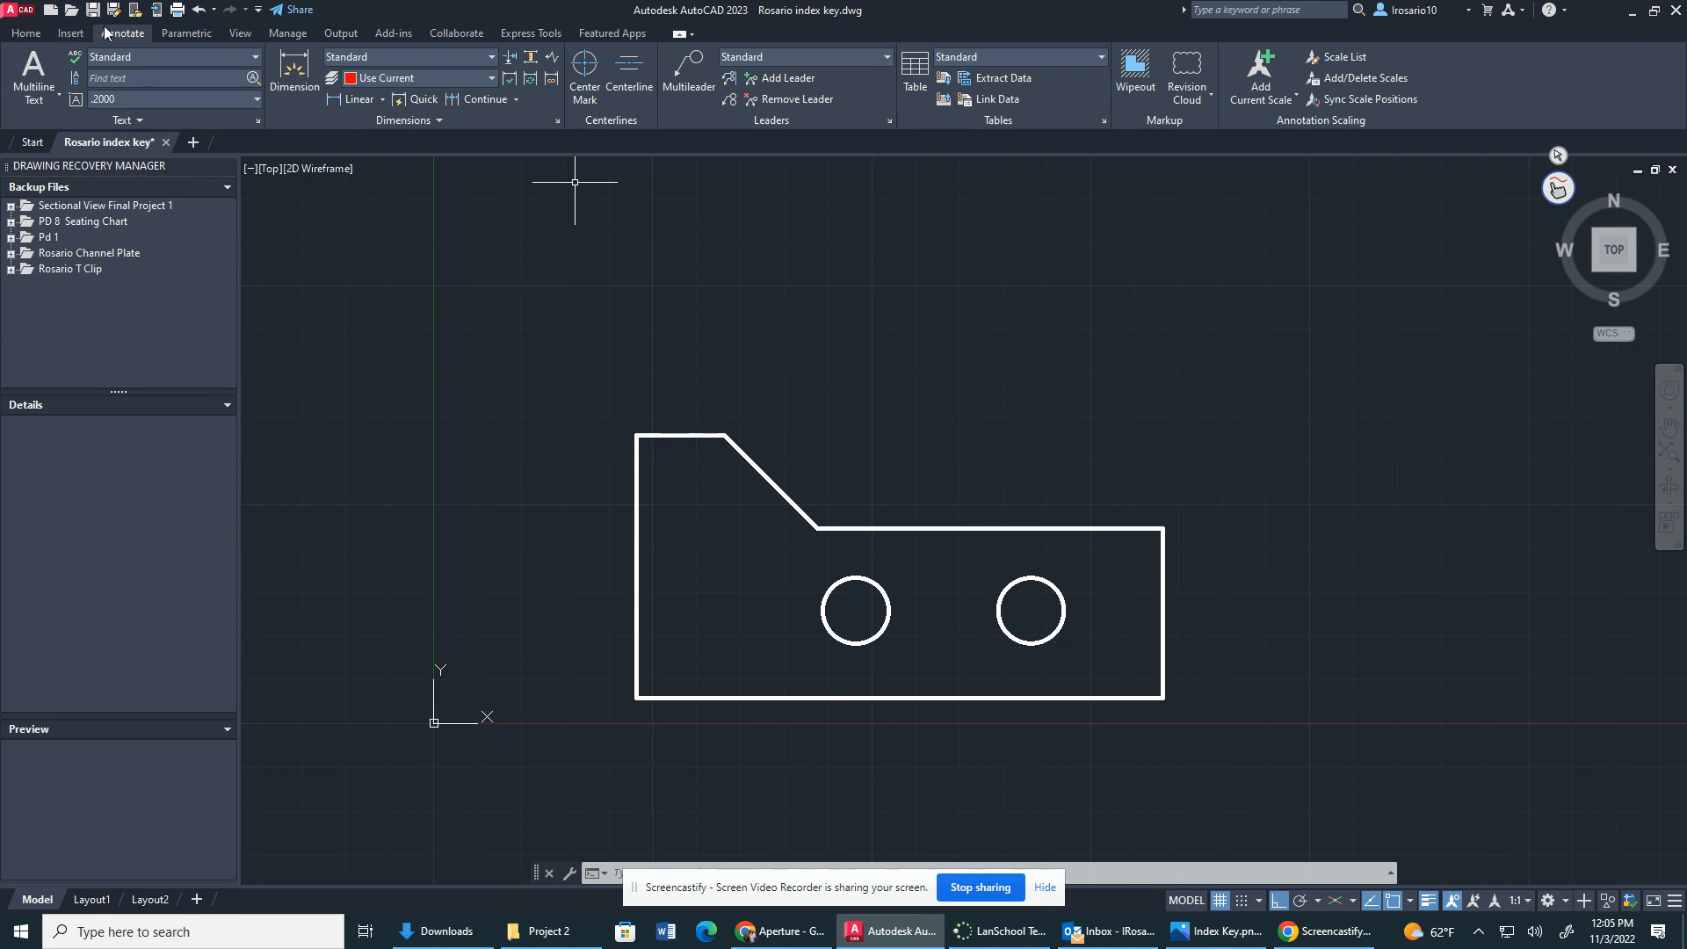
click(581, 72)
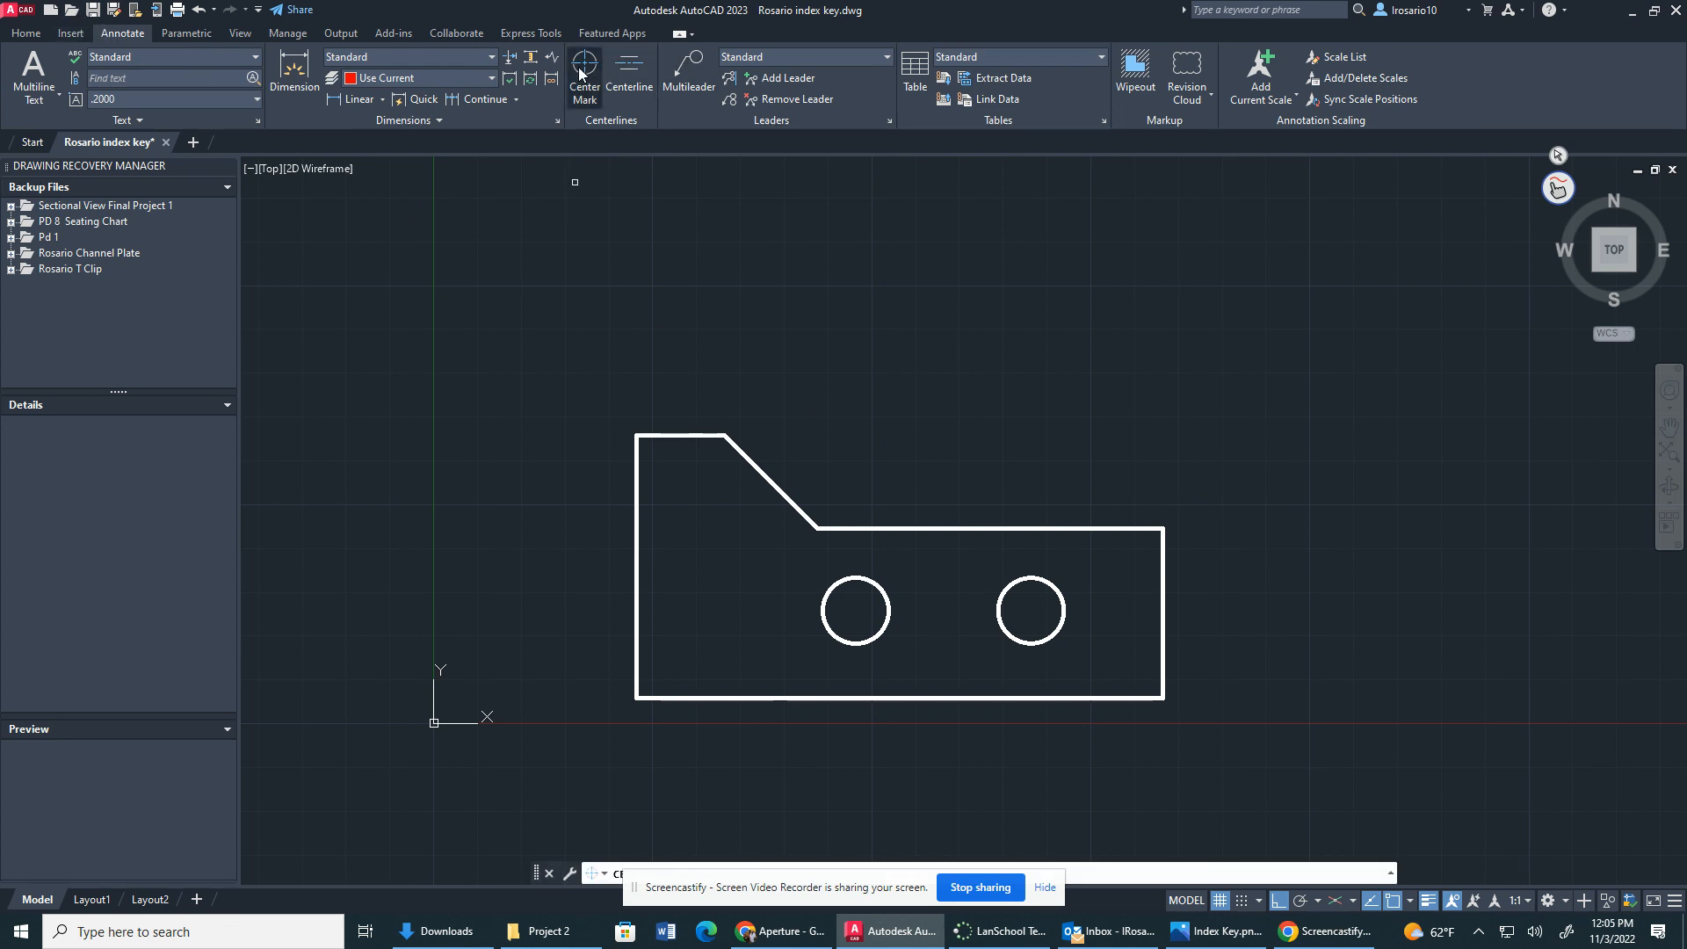
click(866, 582)
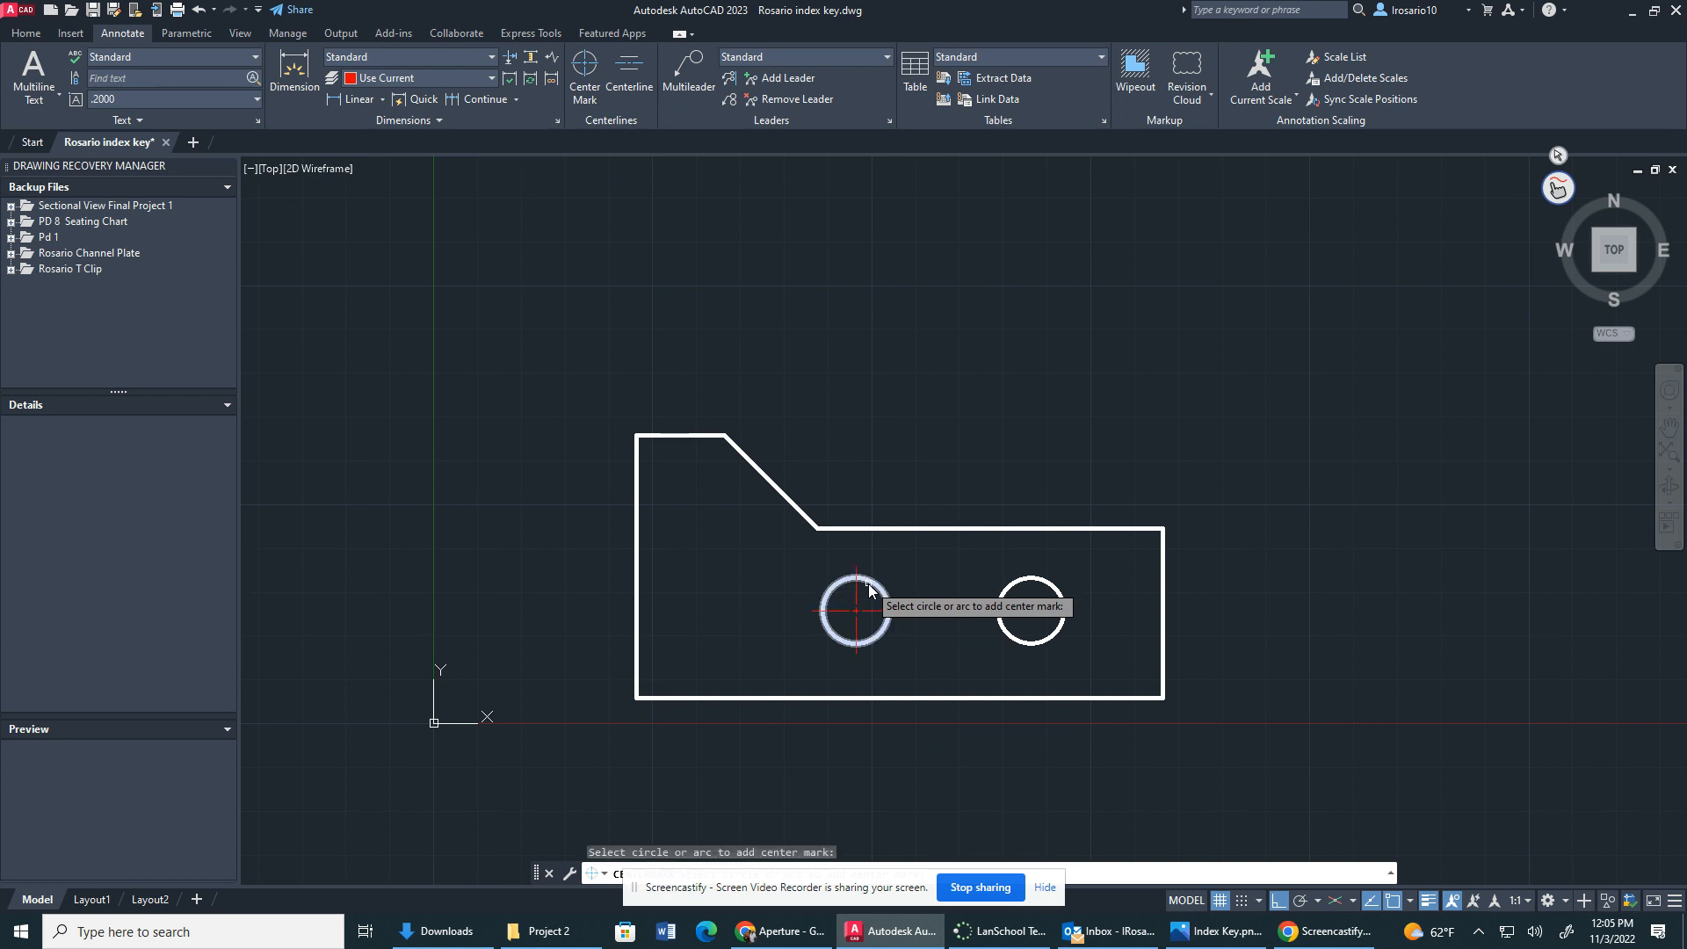
click(1047, 578)
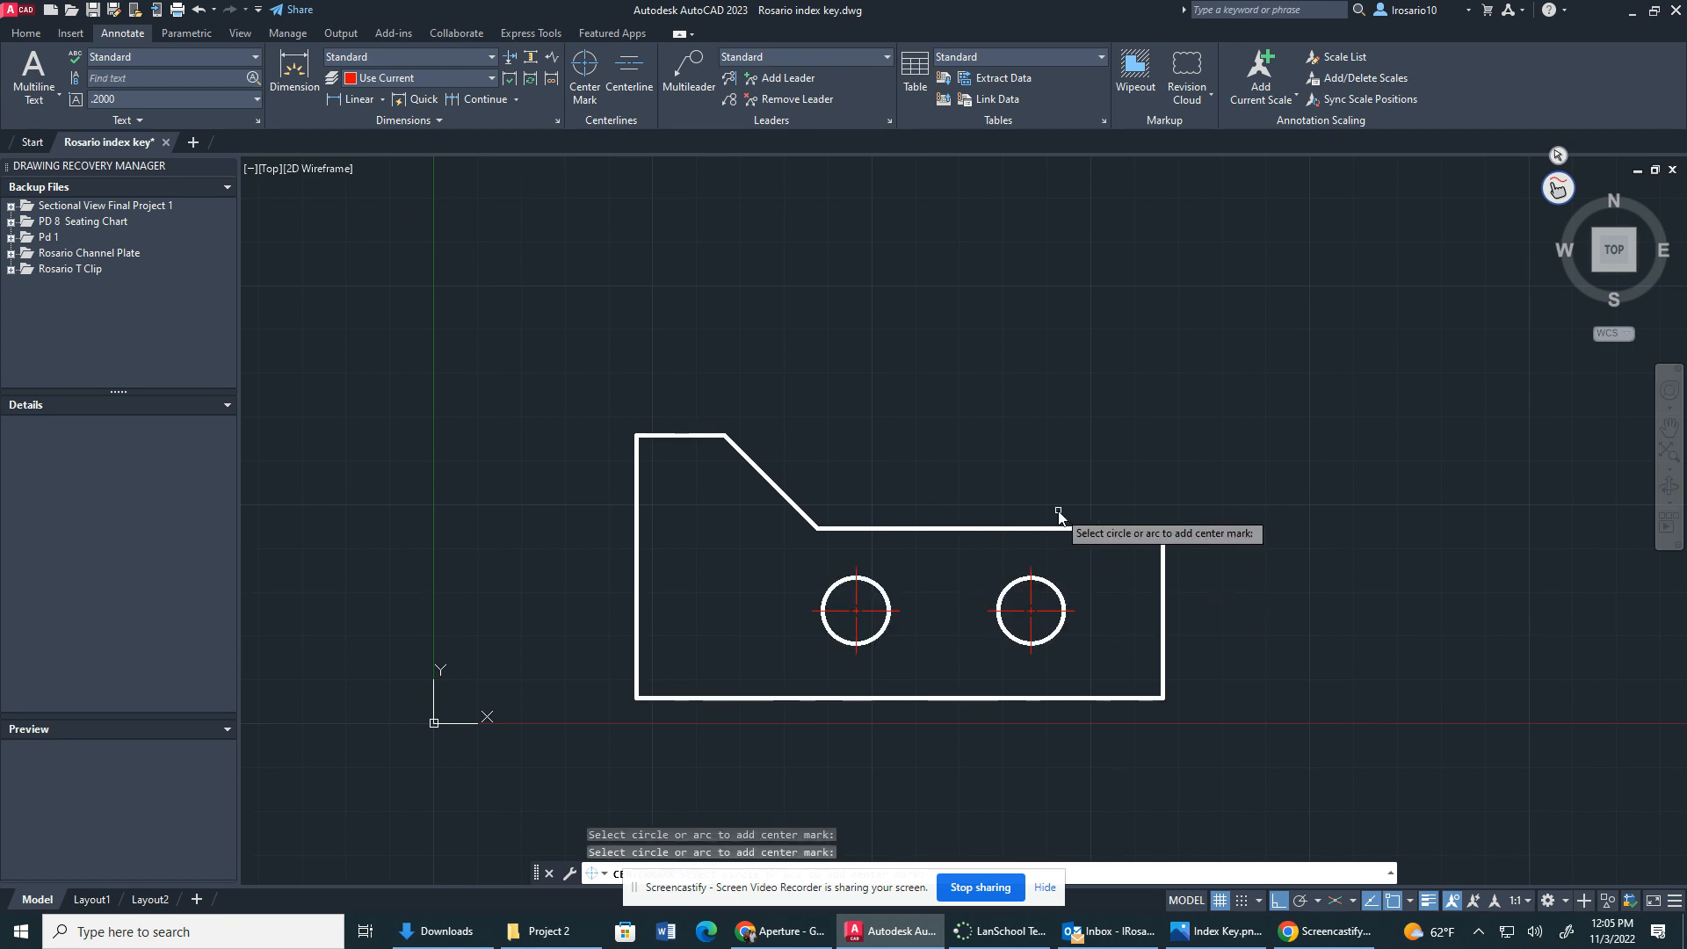
key(Escape)
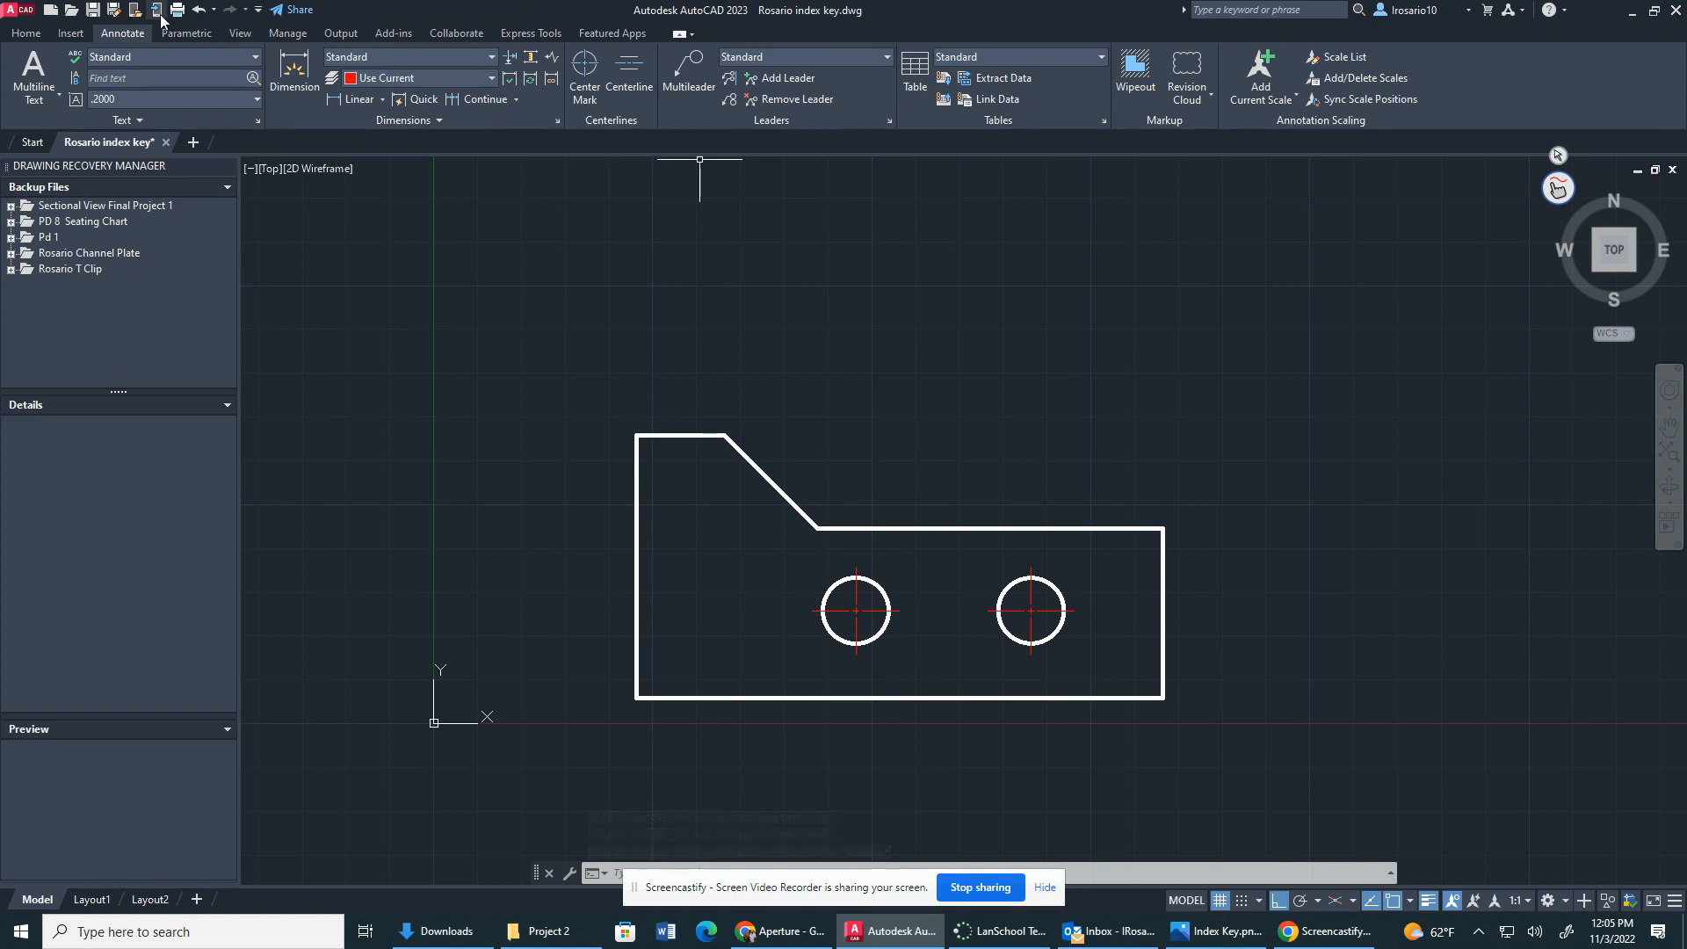
Step: Make the Dimension layer current
click(32, 33)
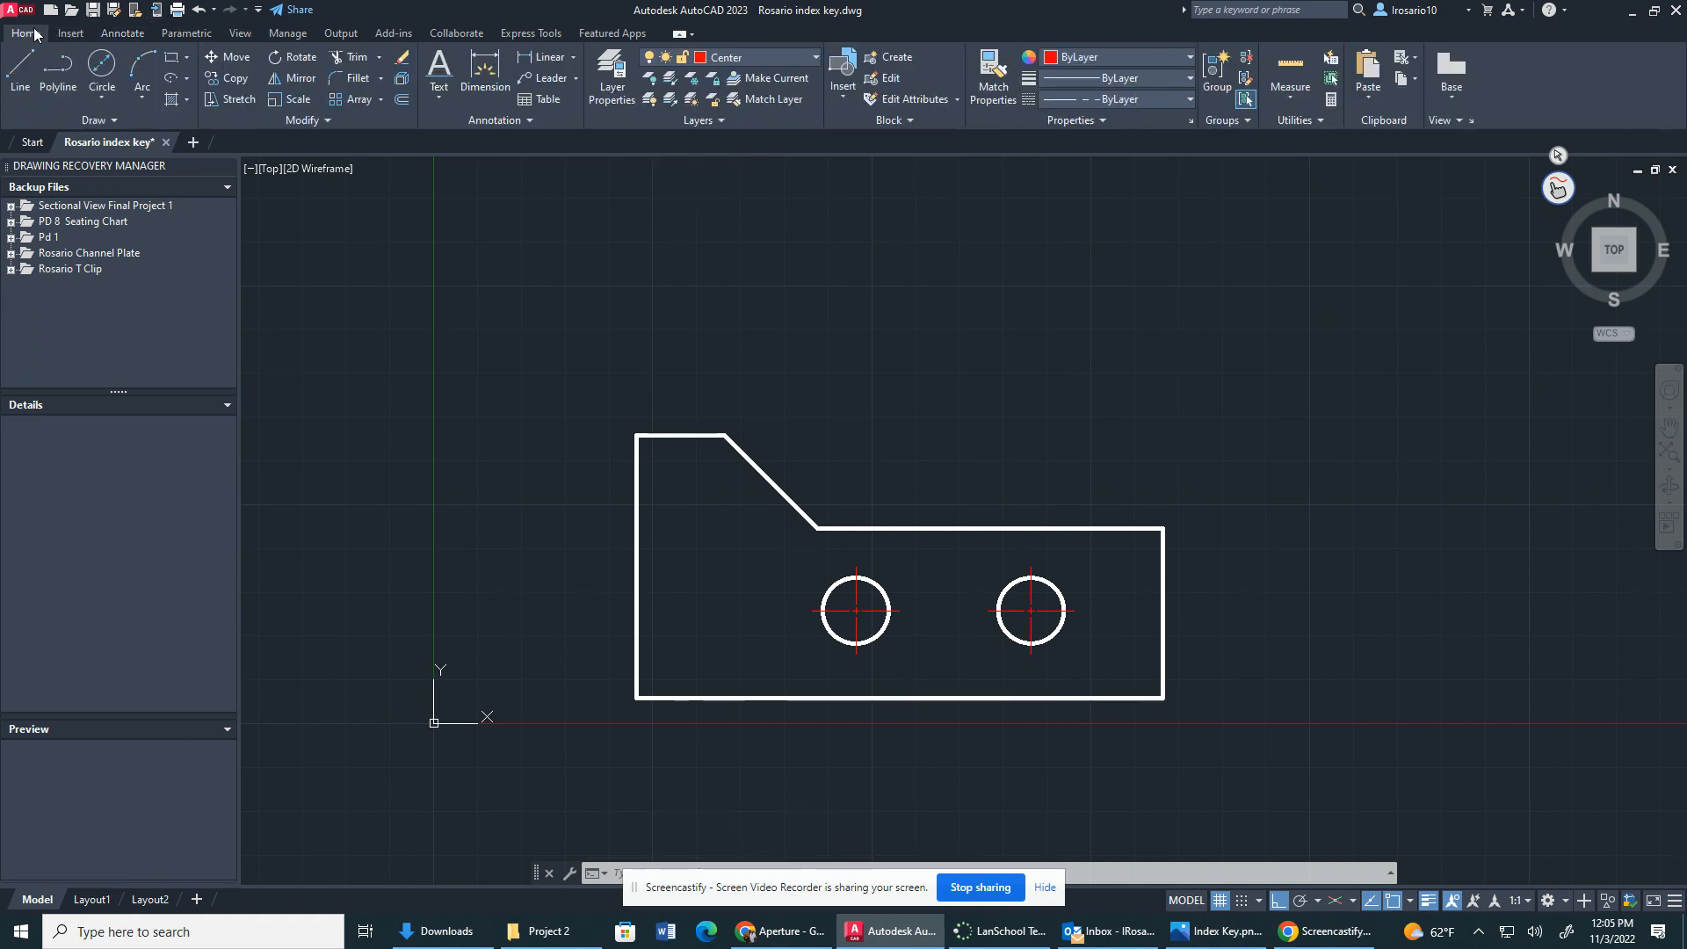
click(755, 58)
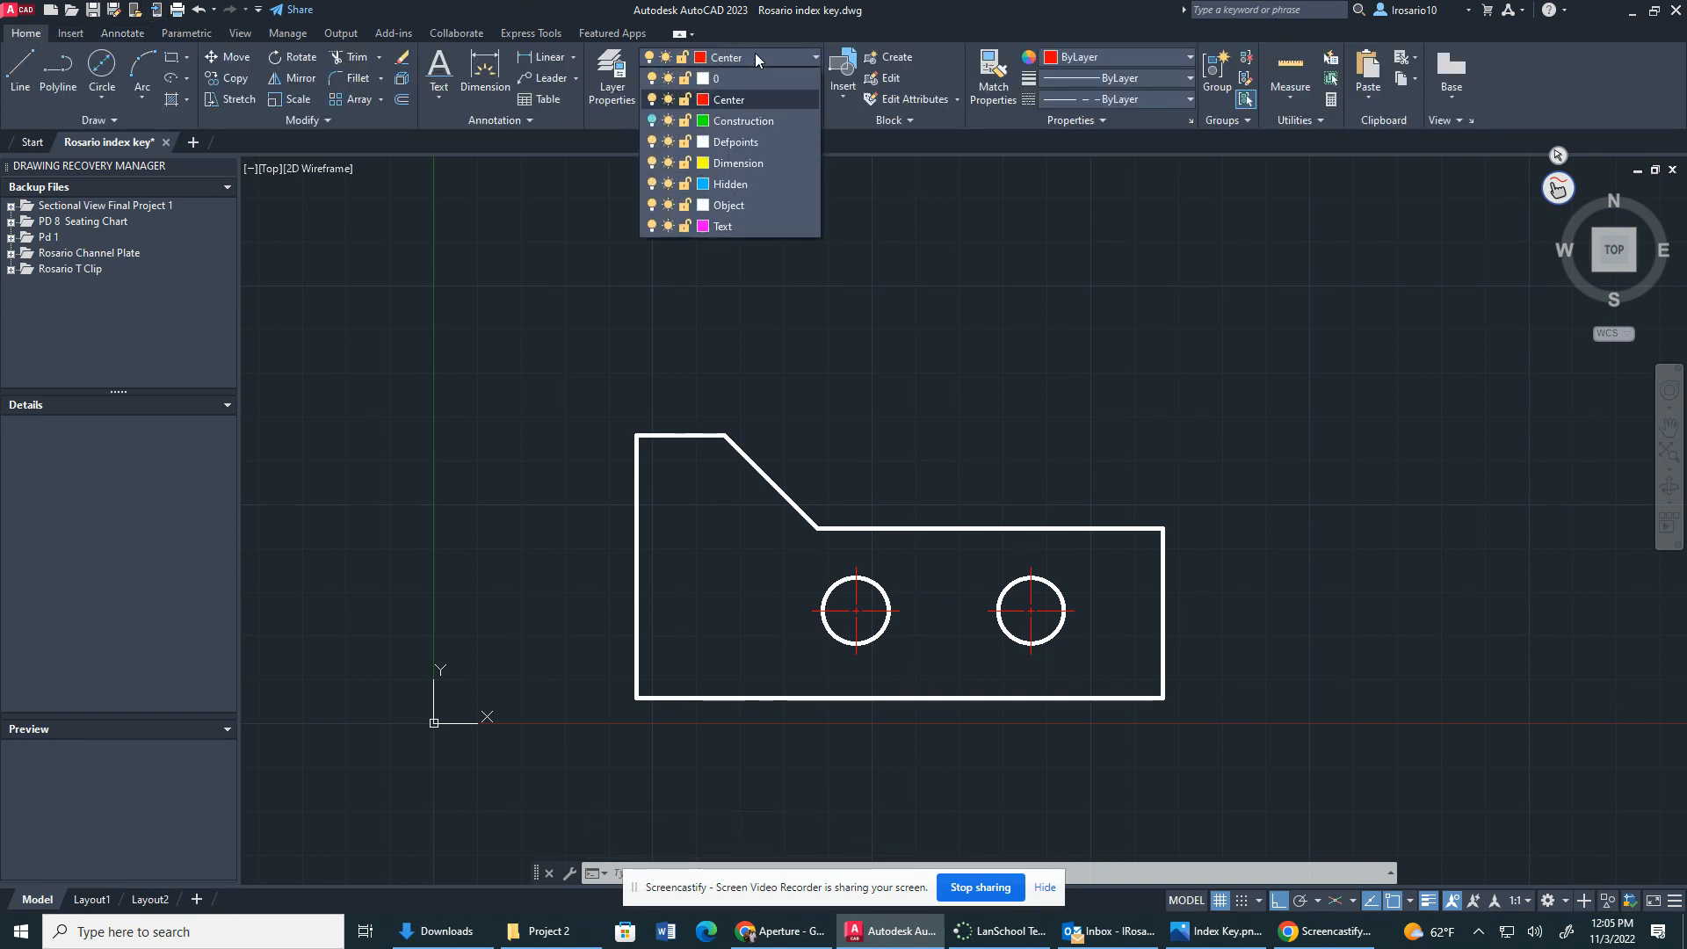
click(777, 163)
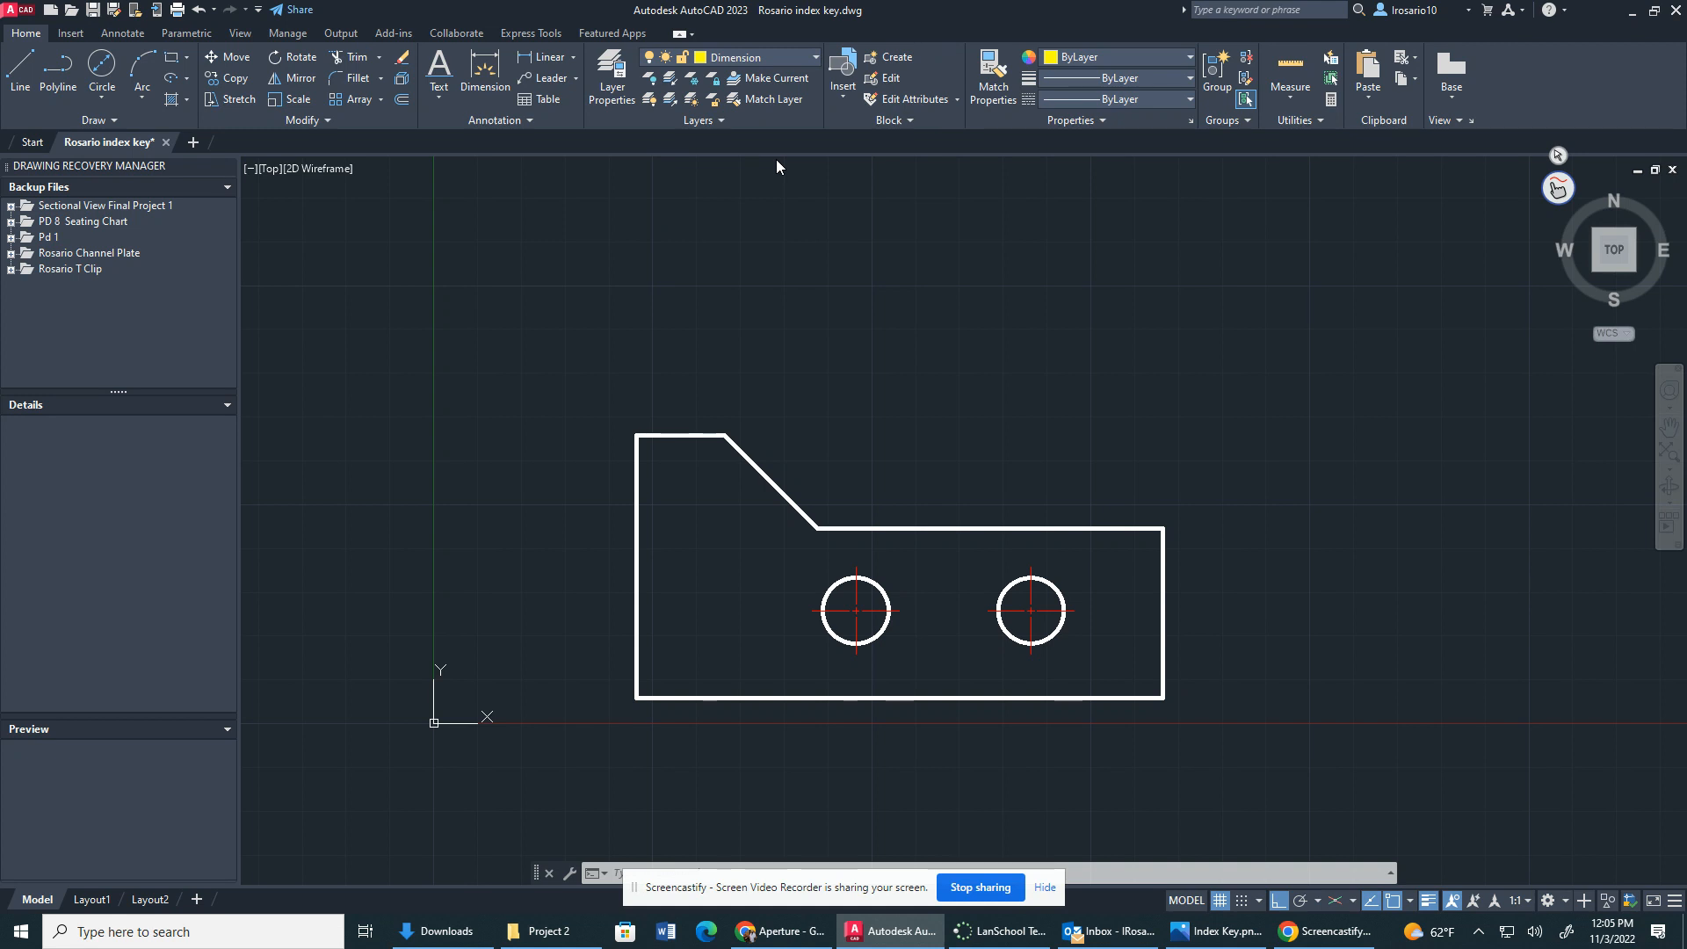
Step: Add an aligned dimension to the profile's sloped edge, placed above and outside the slope
click(571, 57)
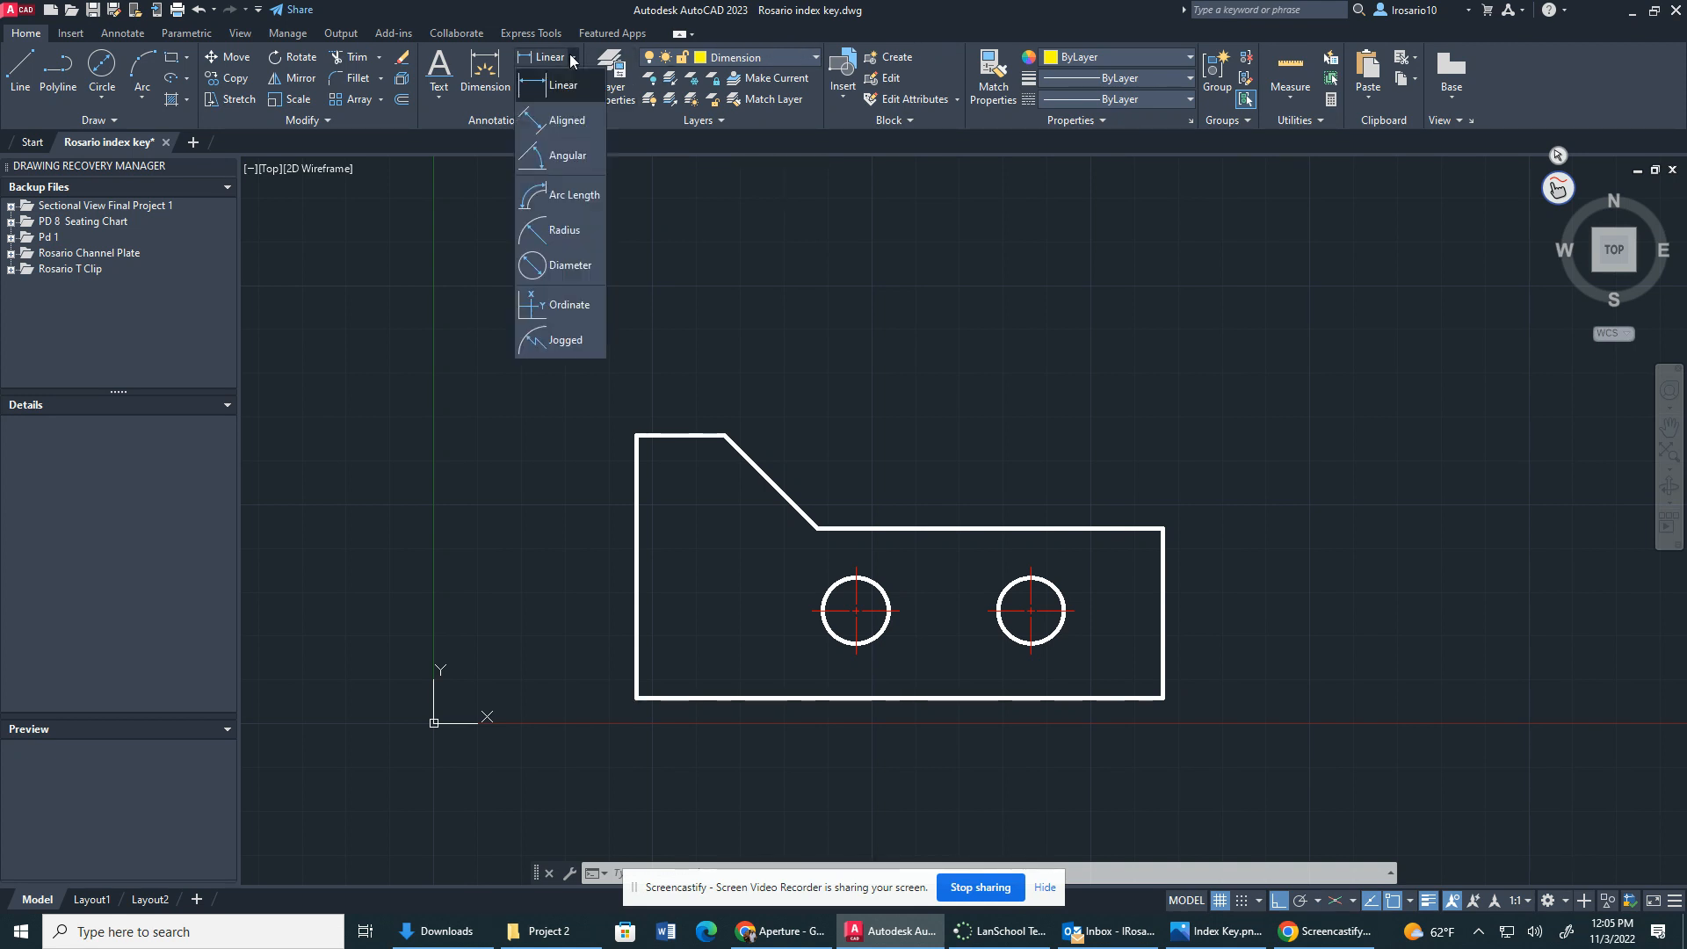
click(571, 125)
click(725, 436)
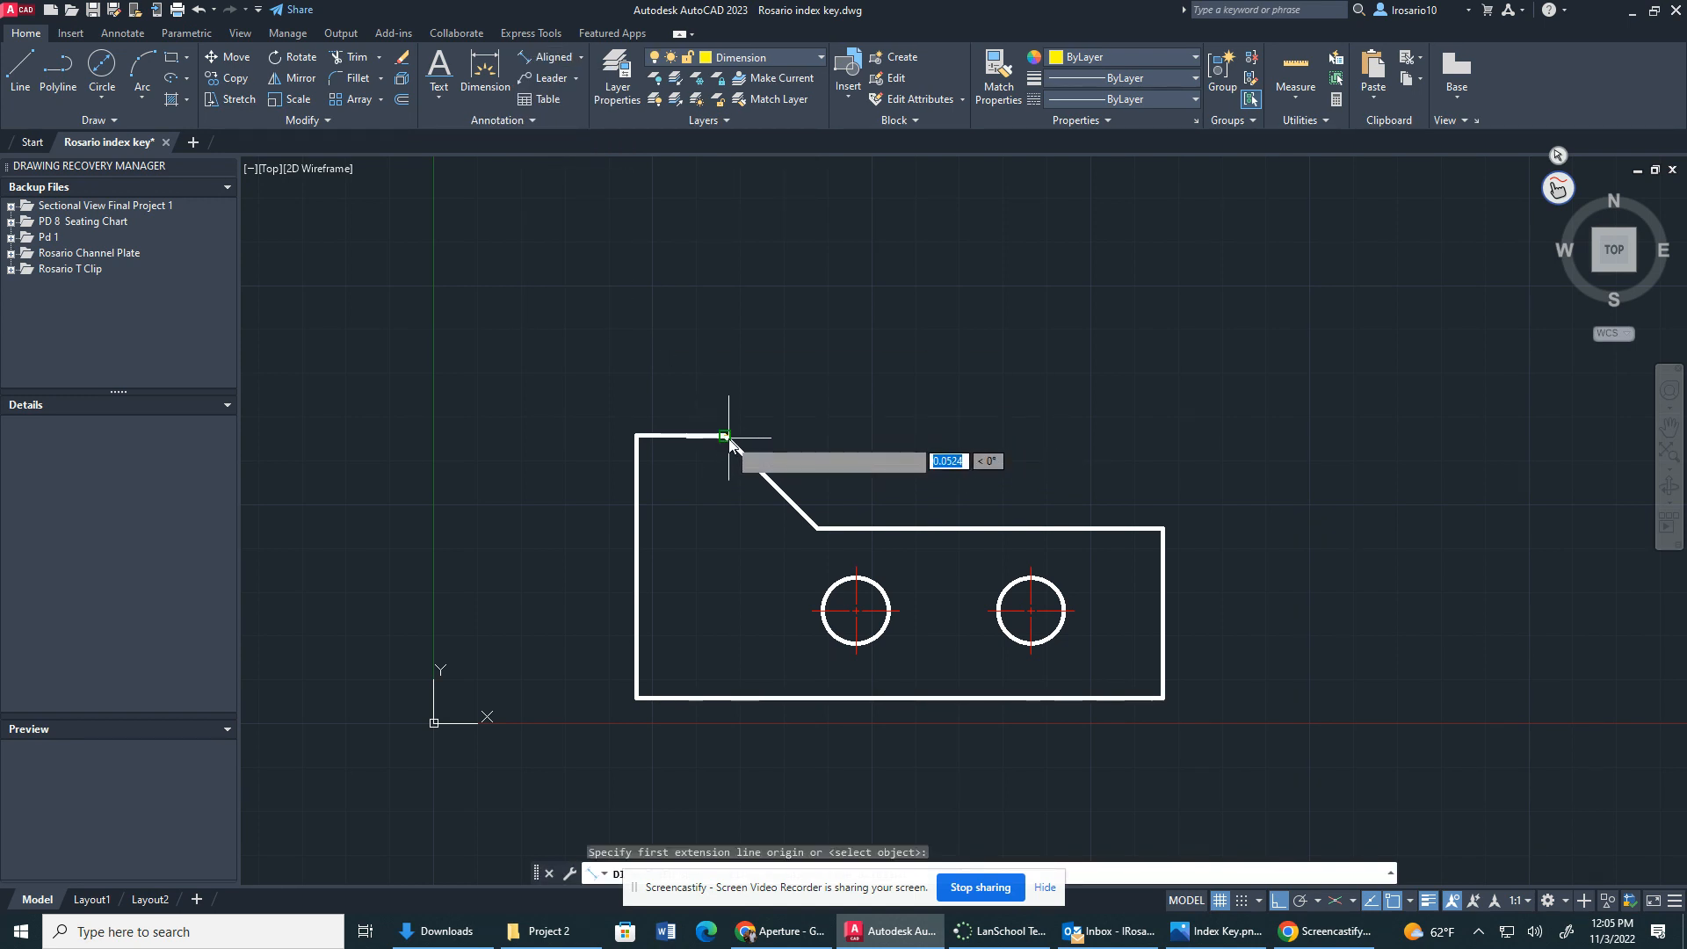
click(818, 529)
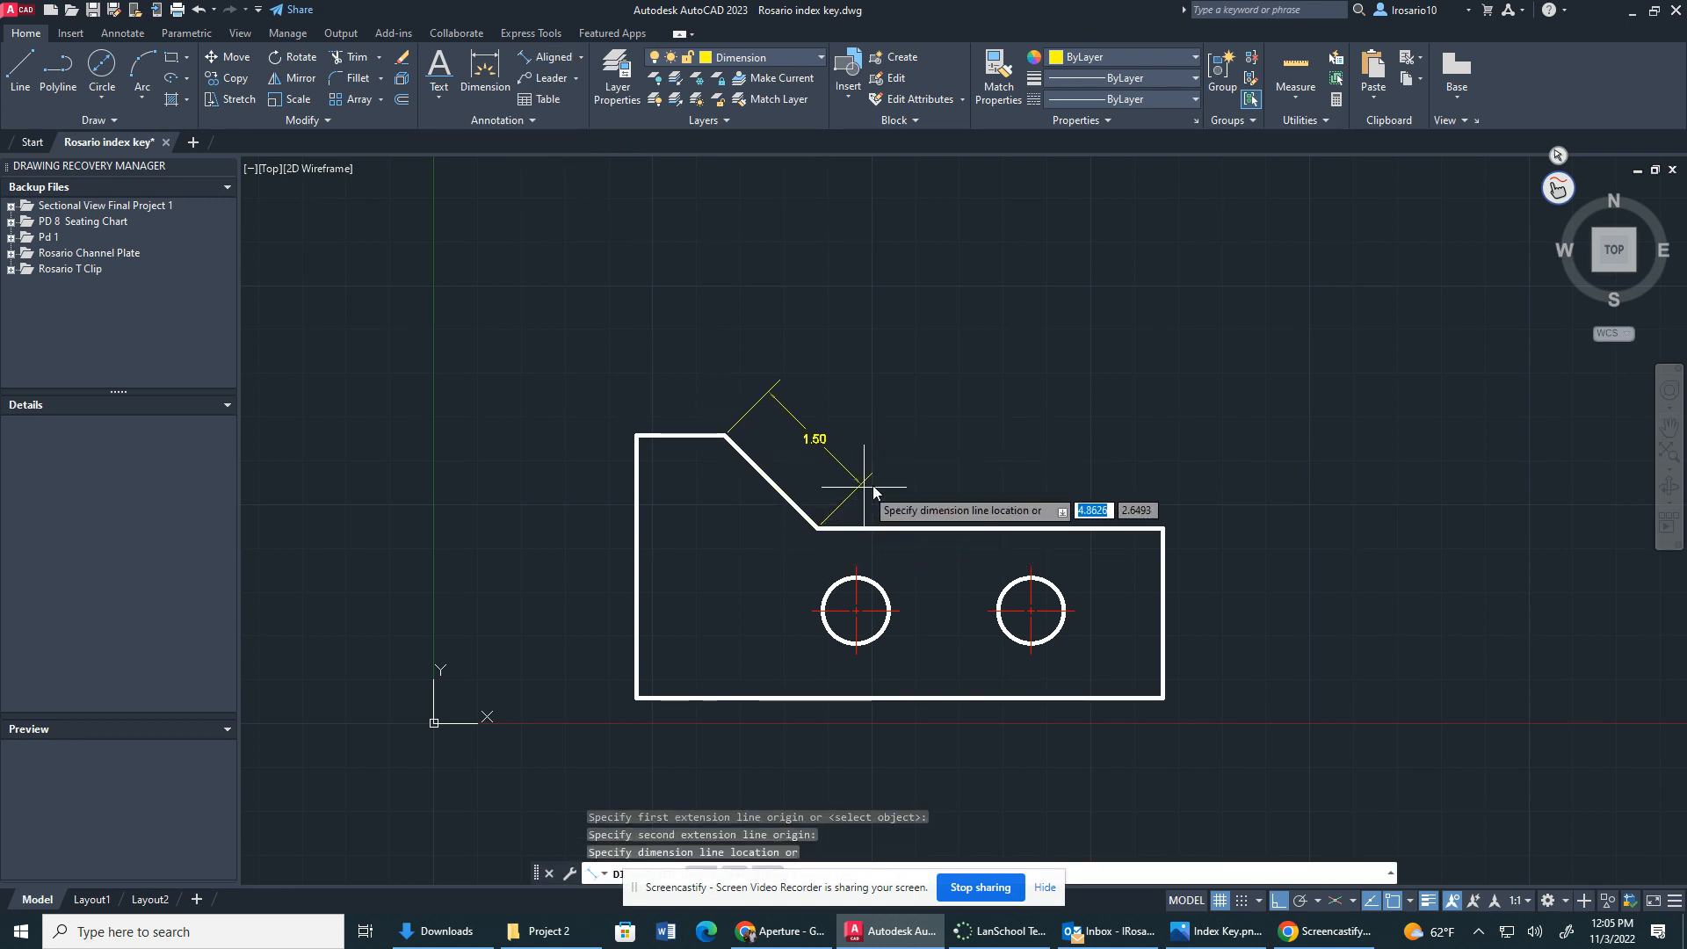
click(868, 482)
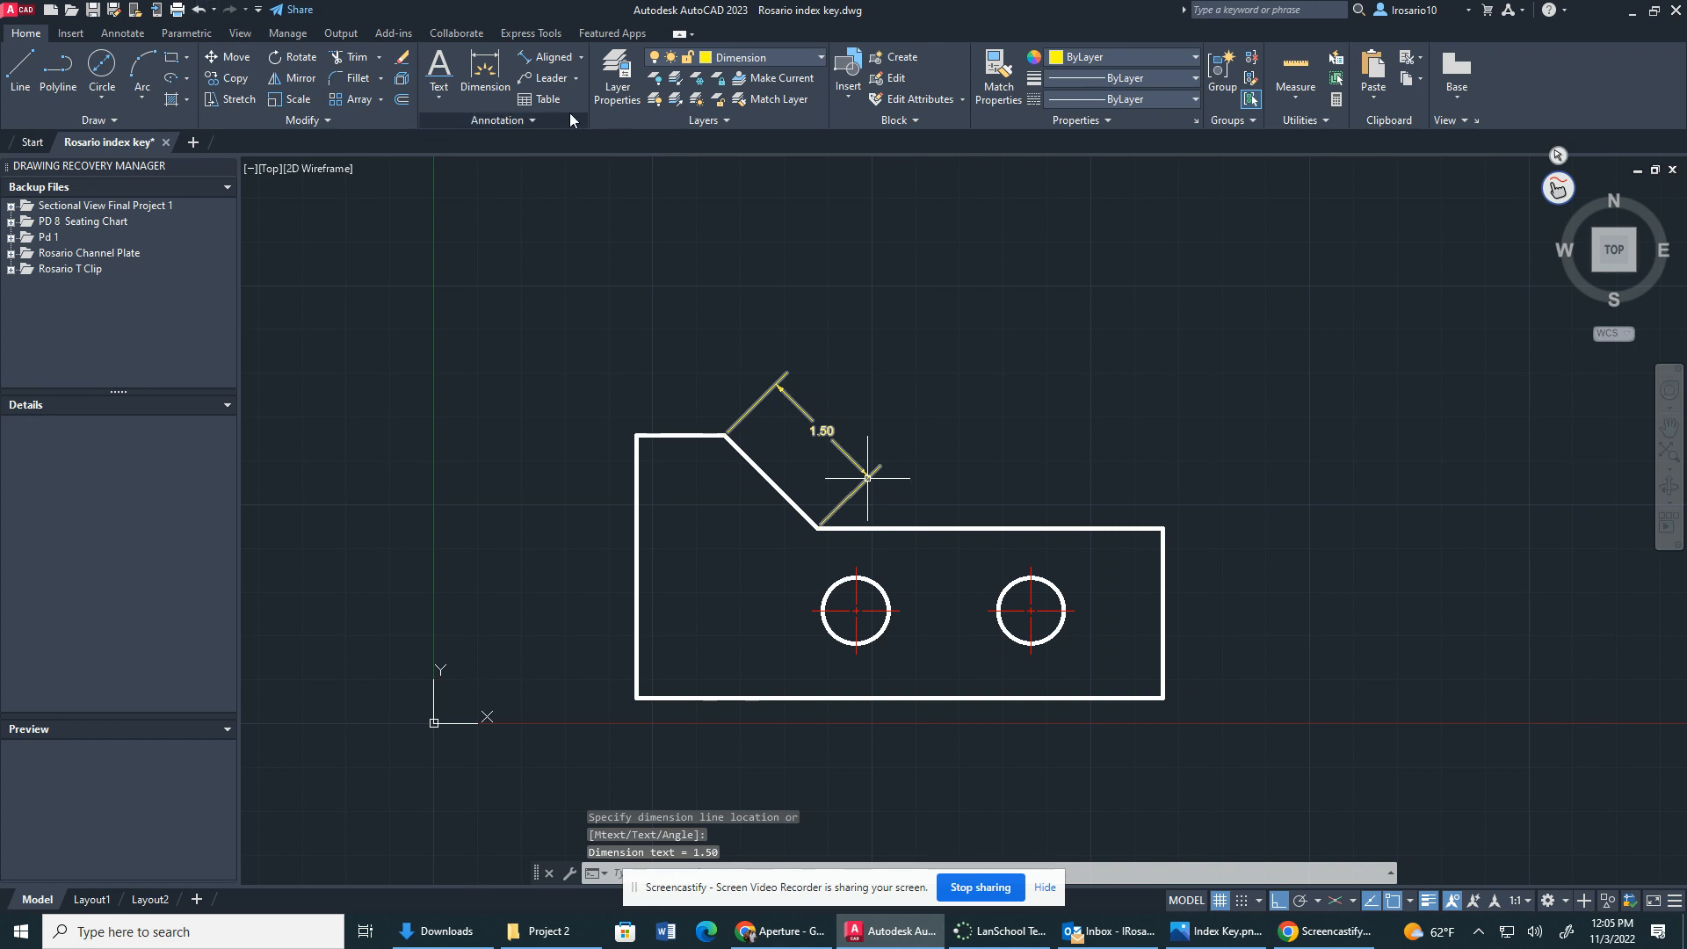
Step: Add an angular dimension between the short top edge and the sloped edge, placing its arc outside the profile
click(581, 58)
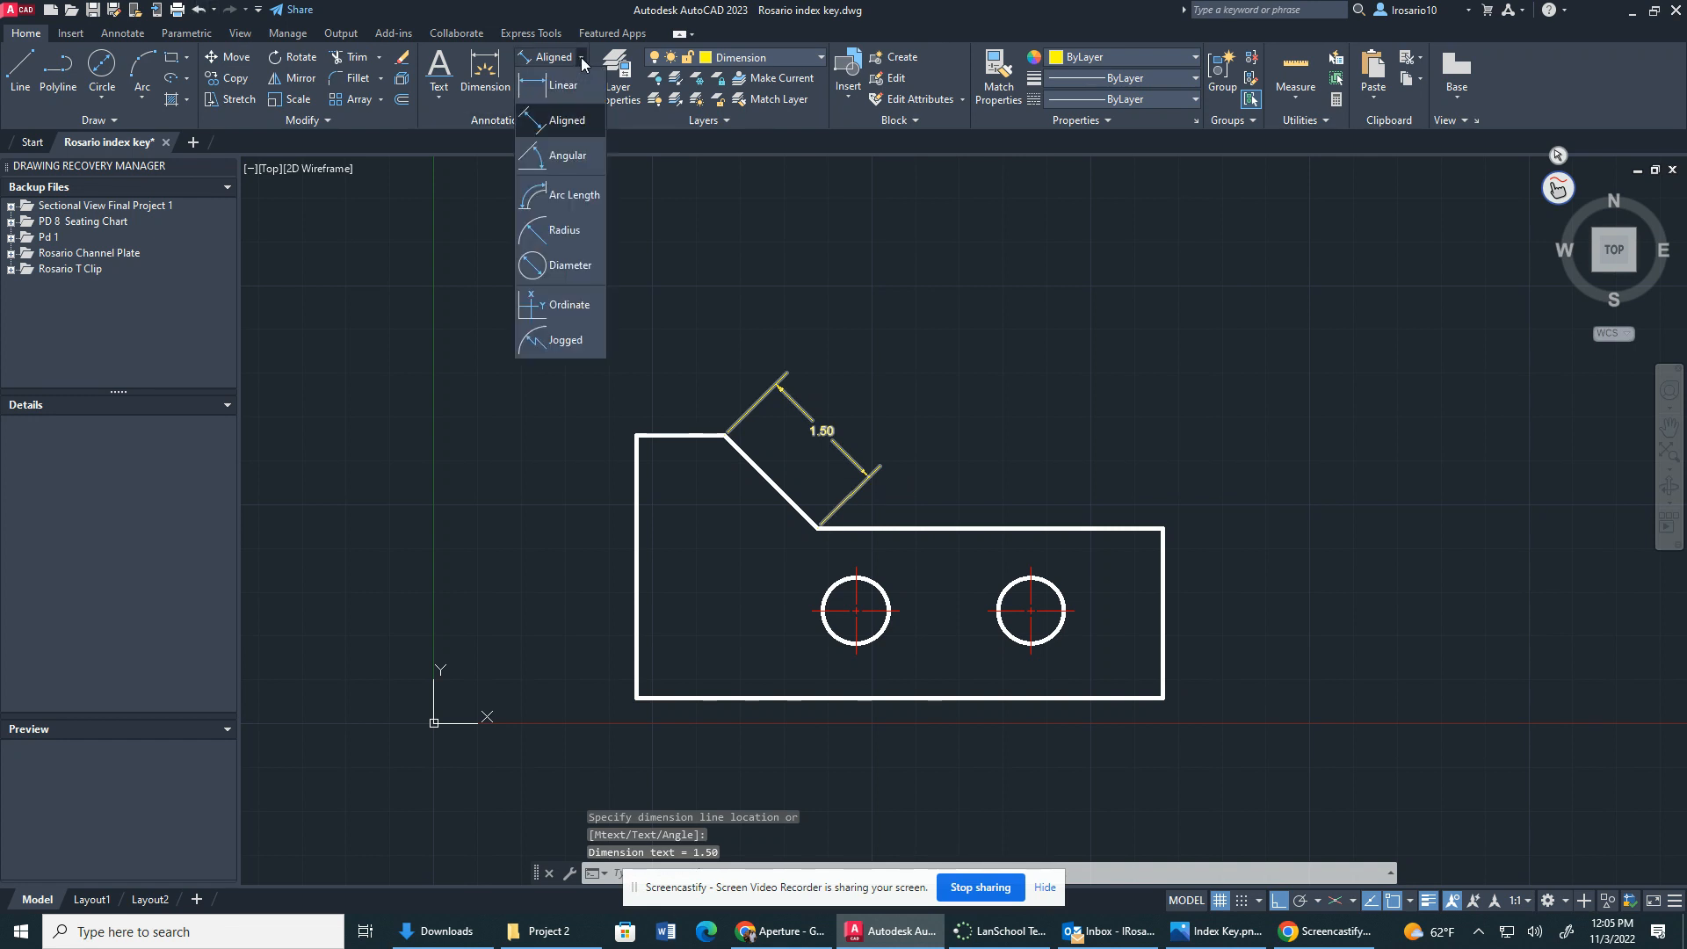
click(573, 155)
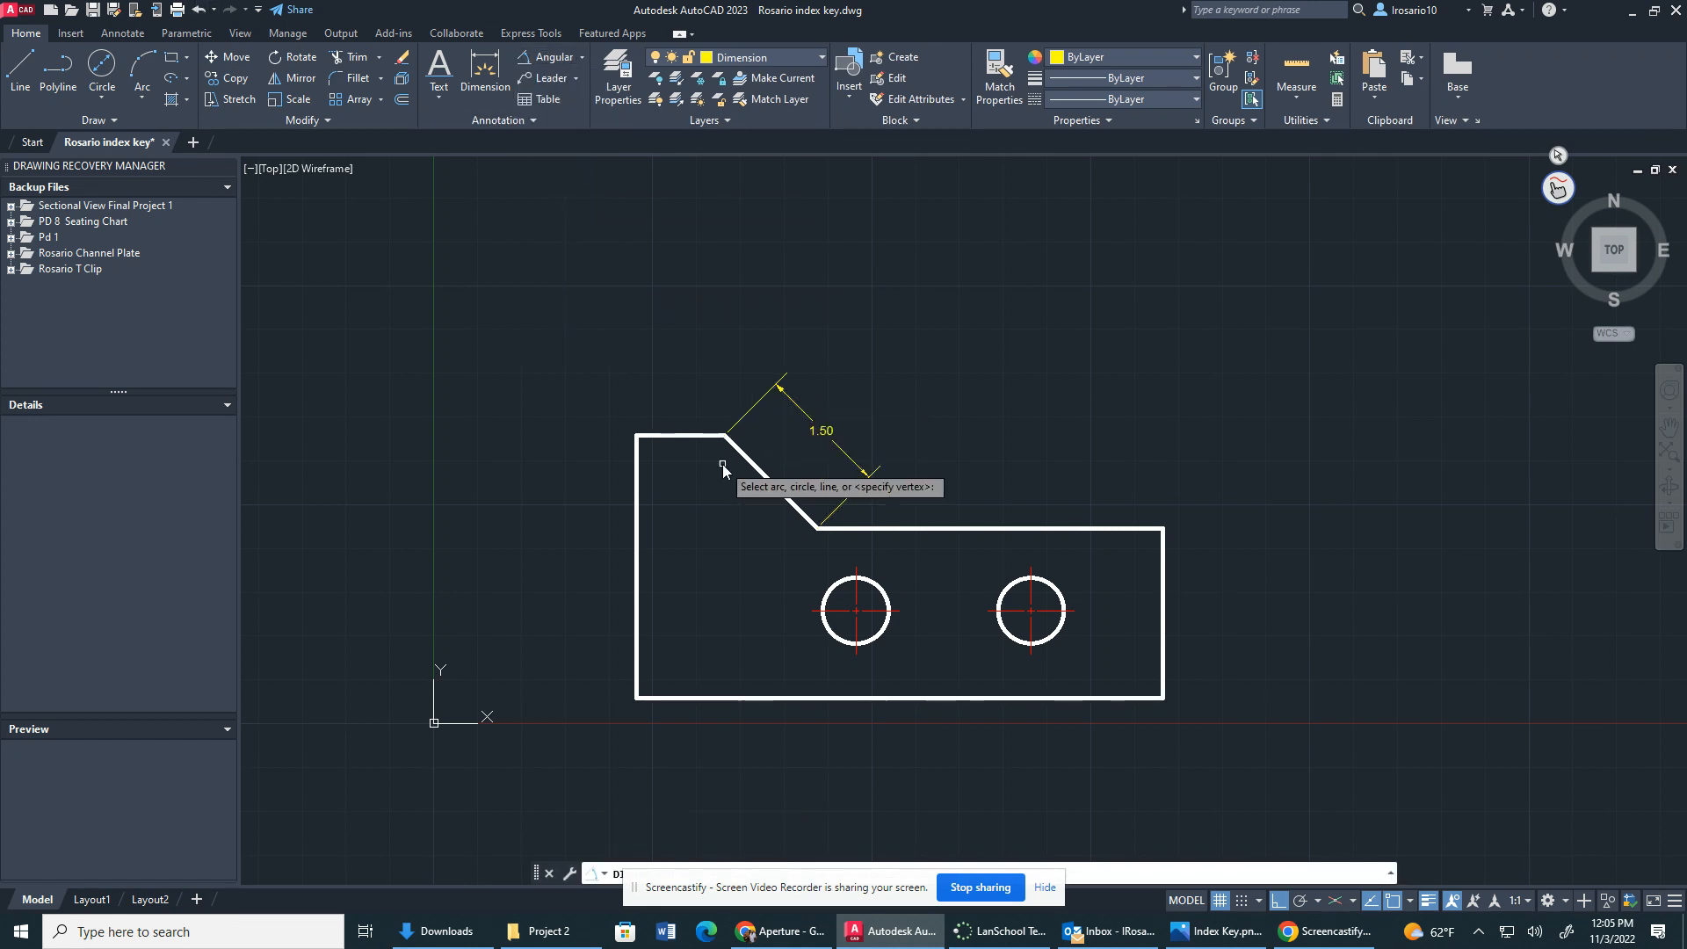
click(705, 435)
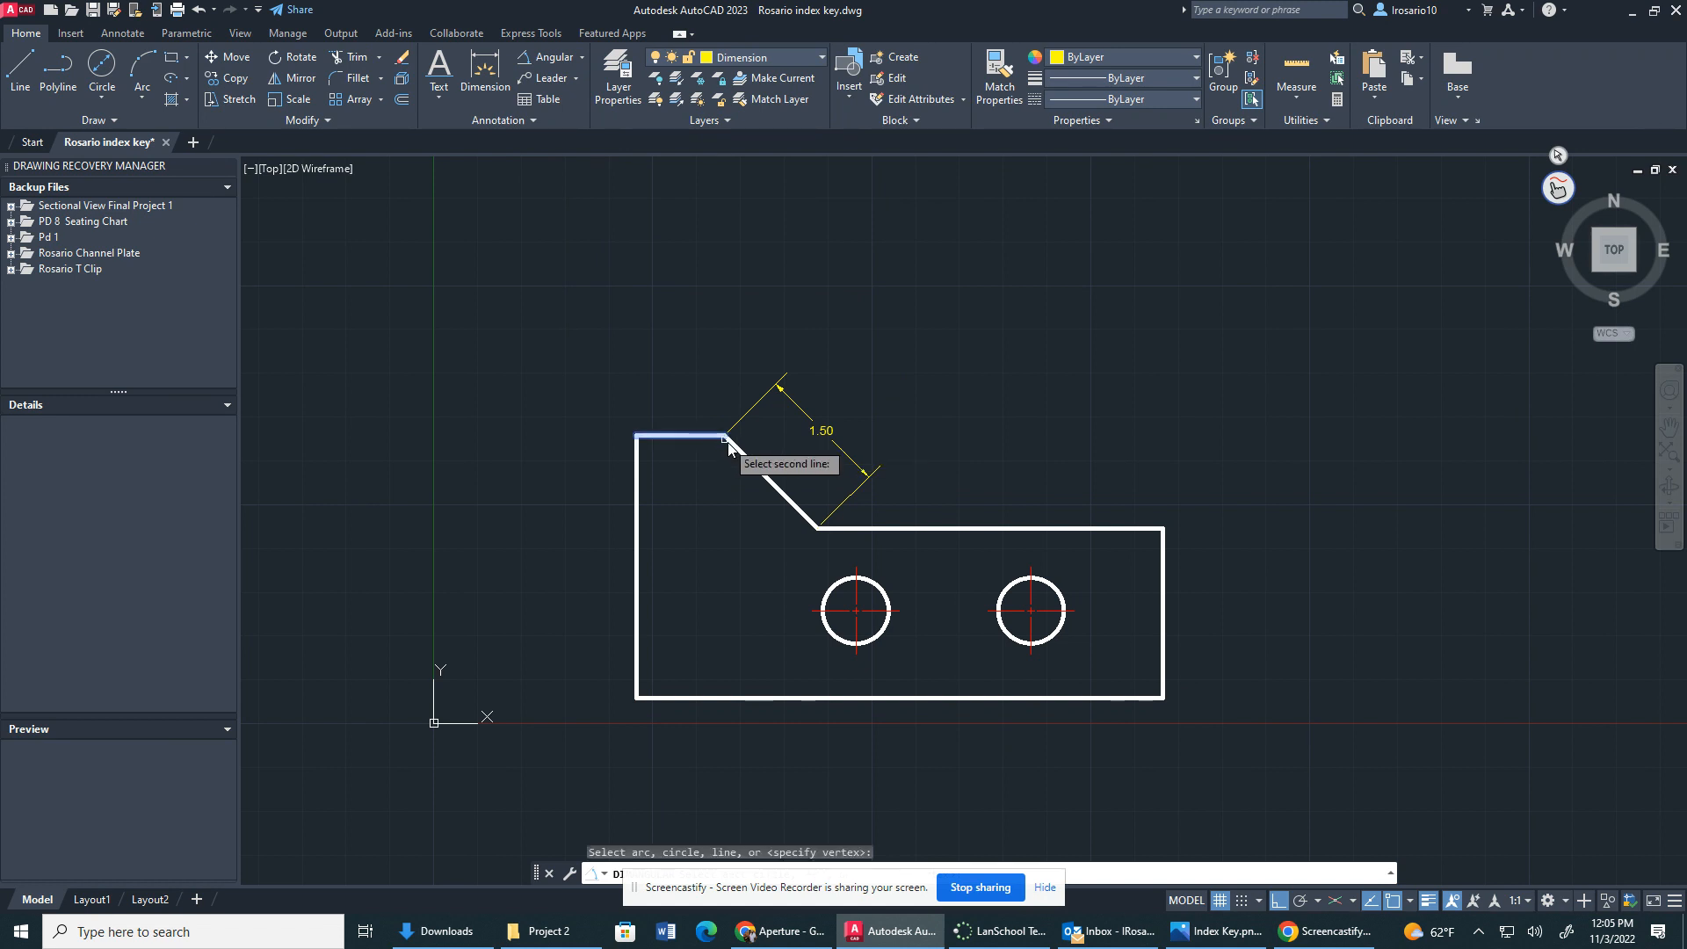
click(746, 458)
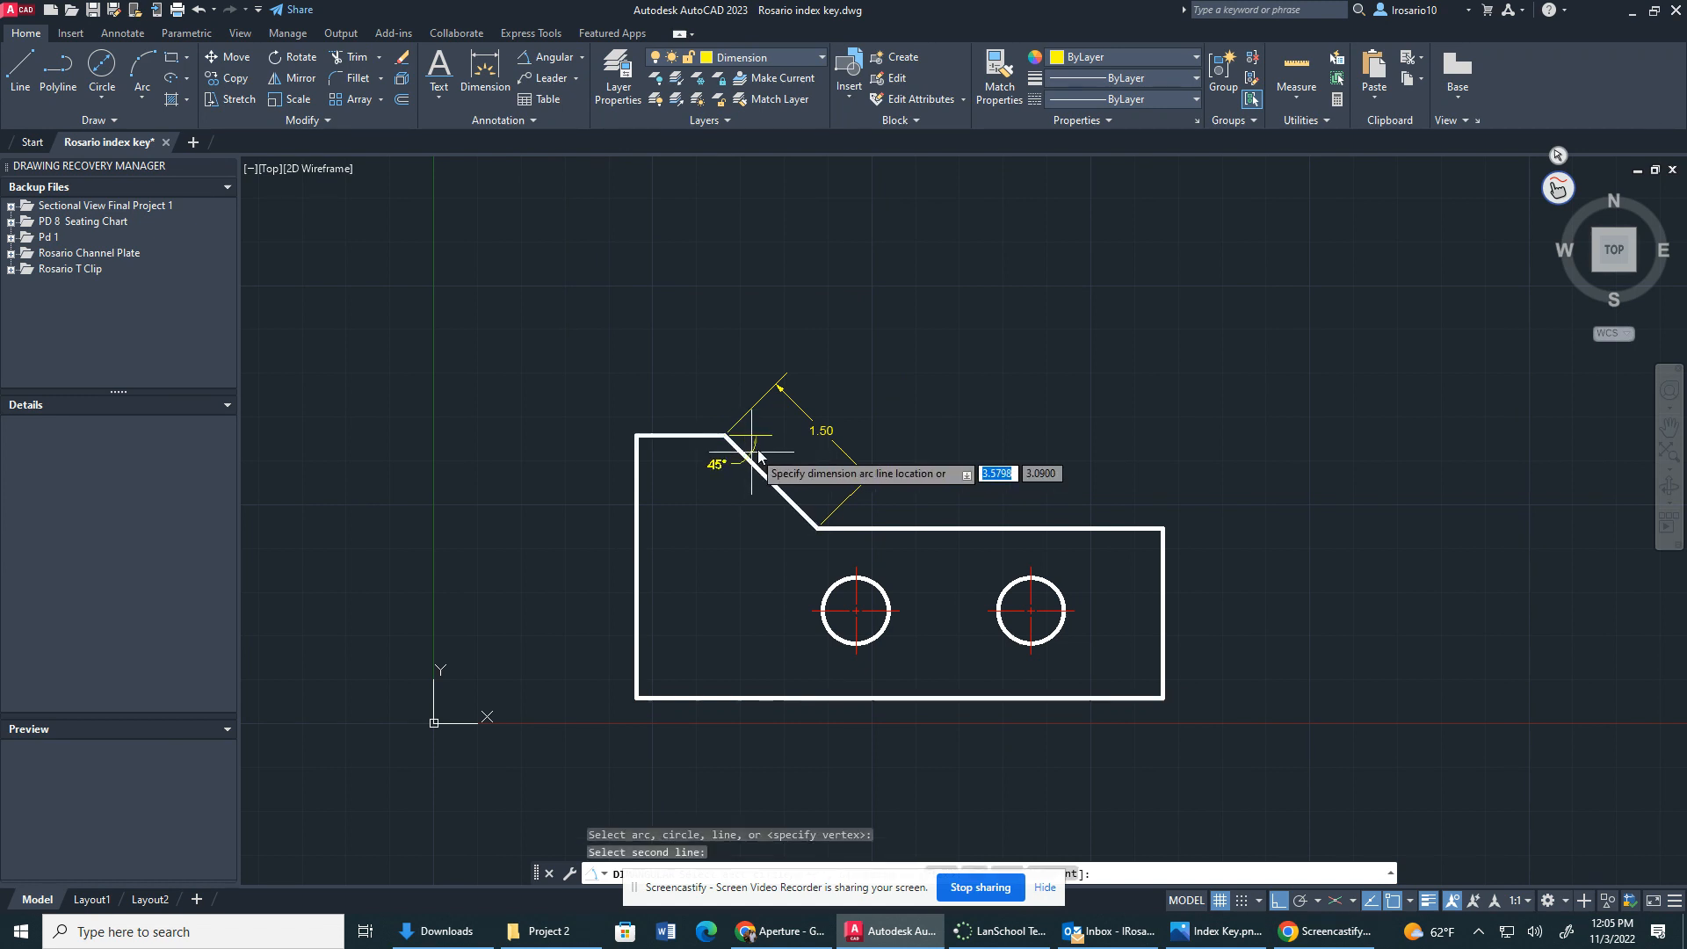
click(797, 471)
Step: Move the sloped edge's aligned dimension slightly farther outward, clear of the angular dimension
click(815, 434)
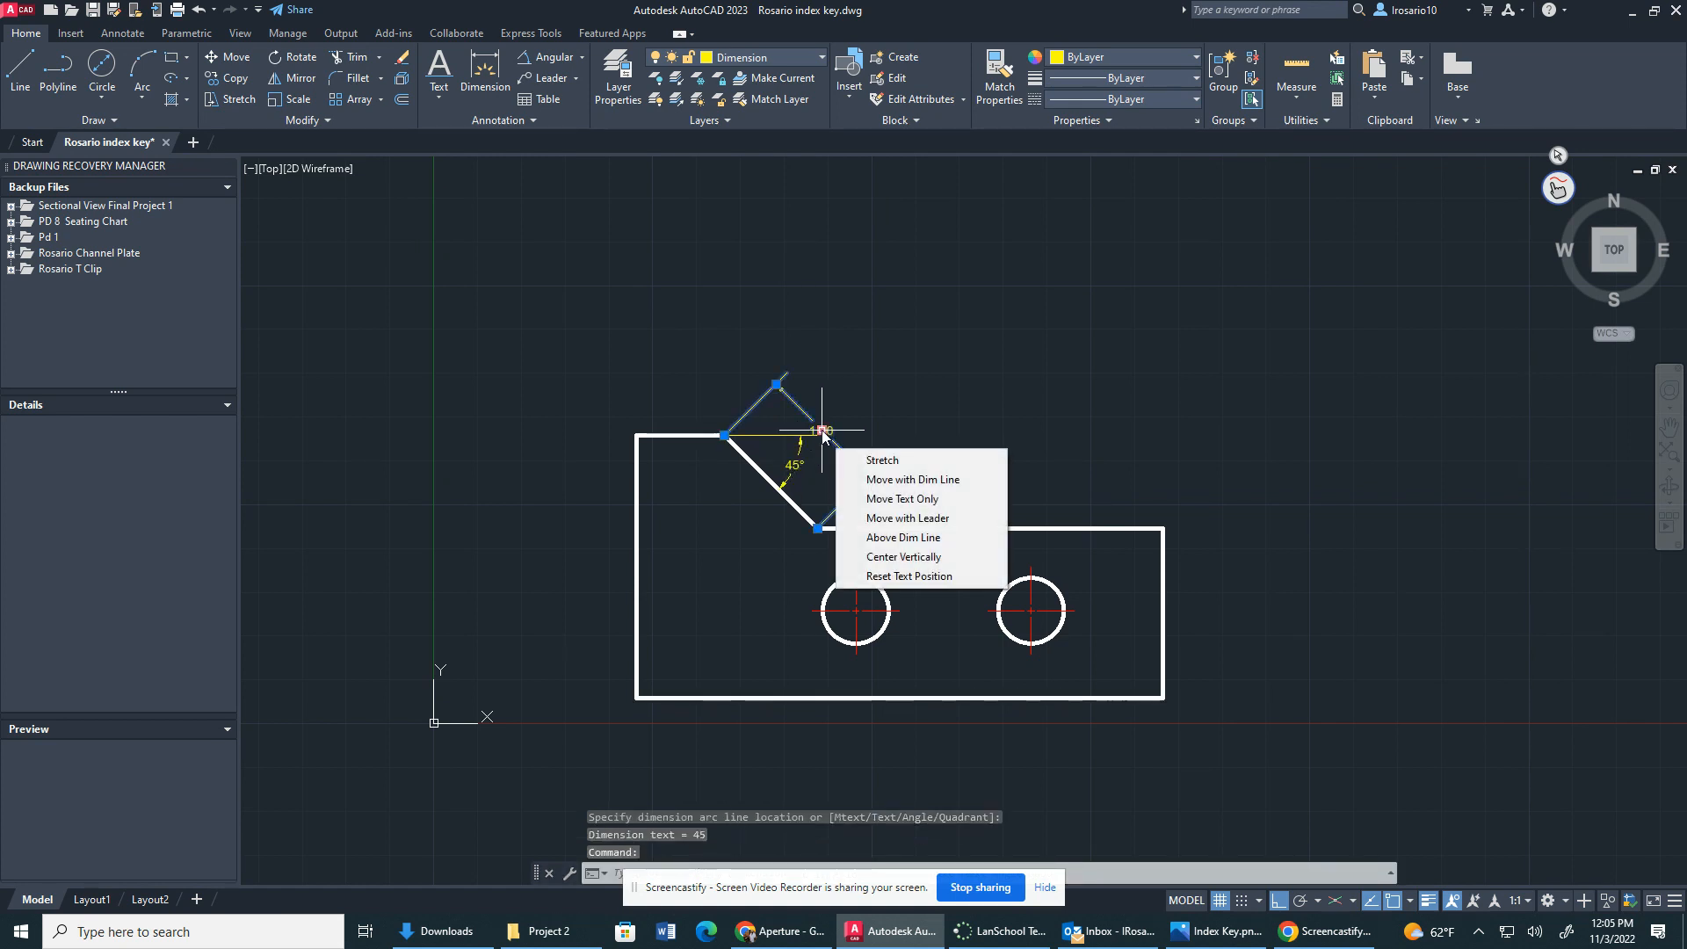
click(830, 433)
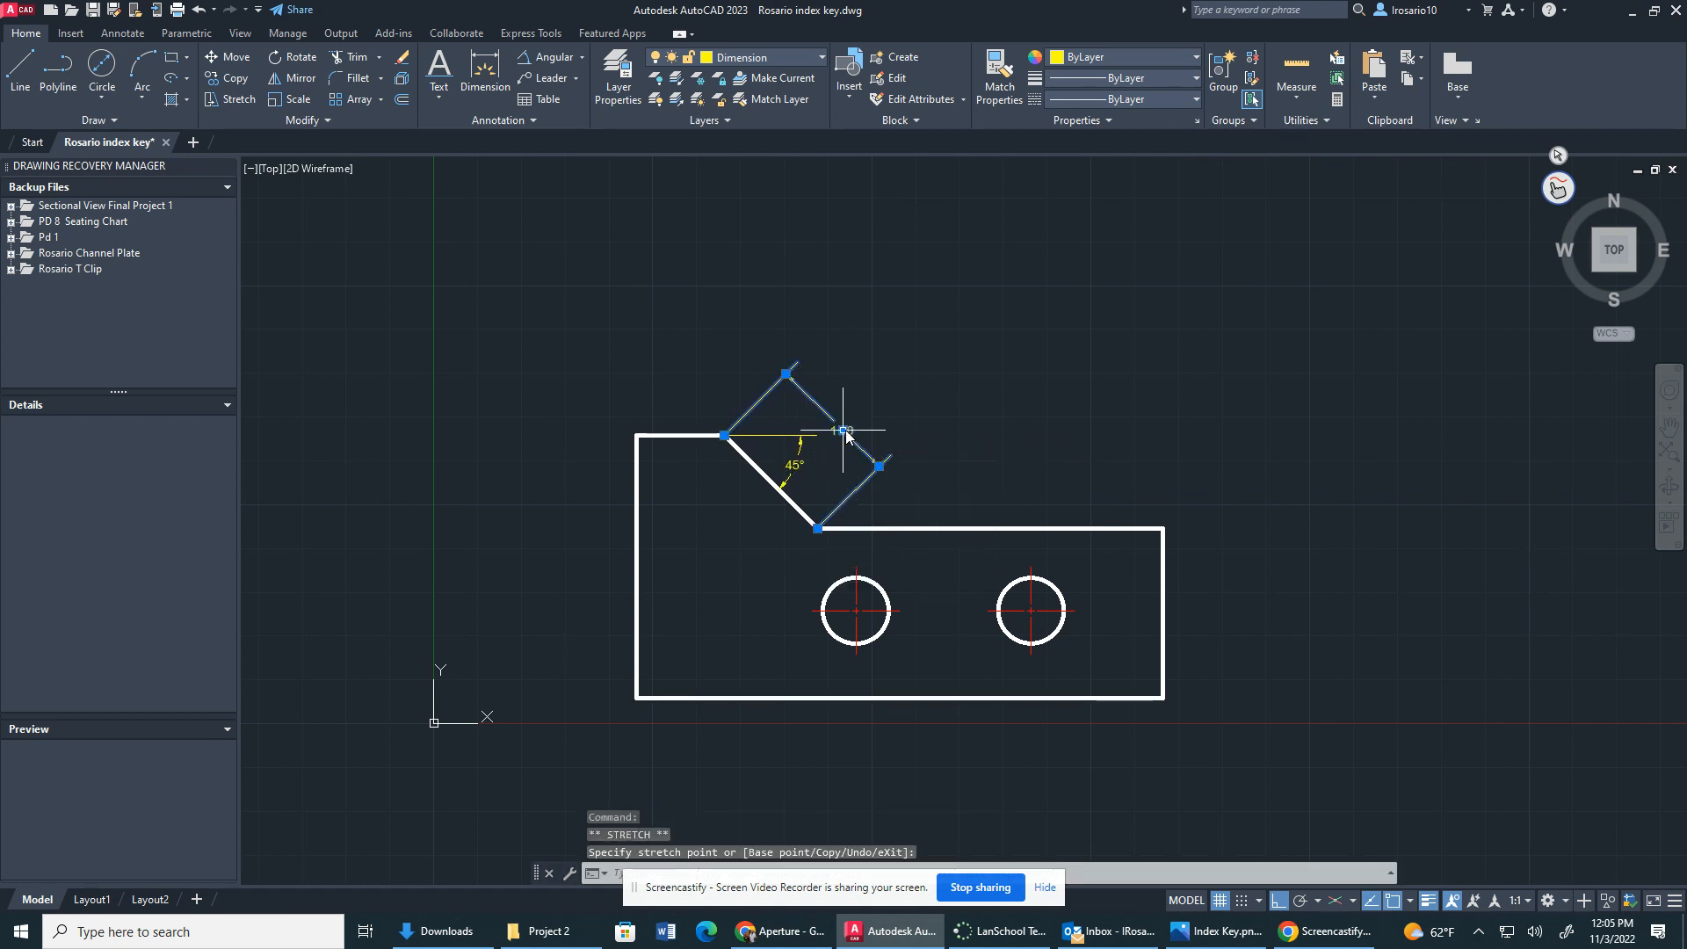
click(836, 448)
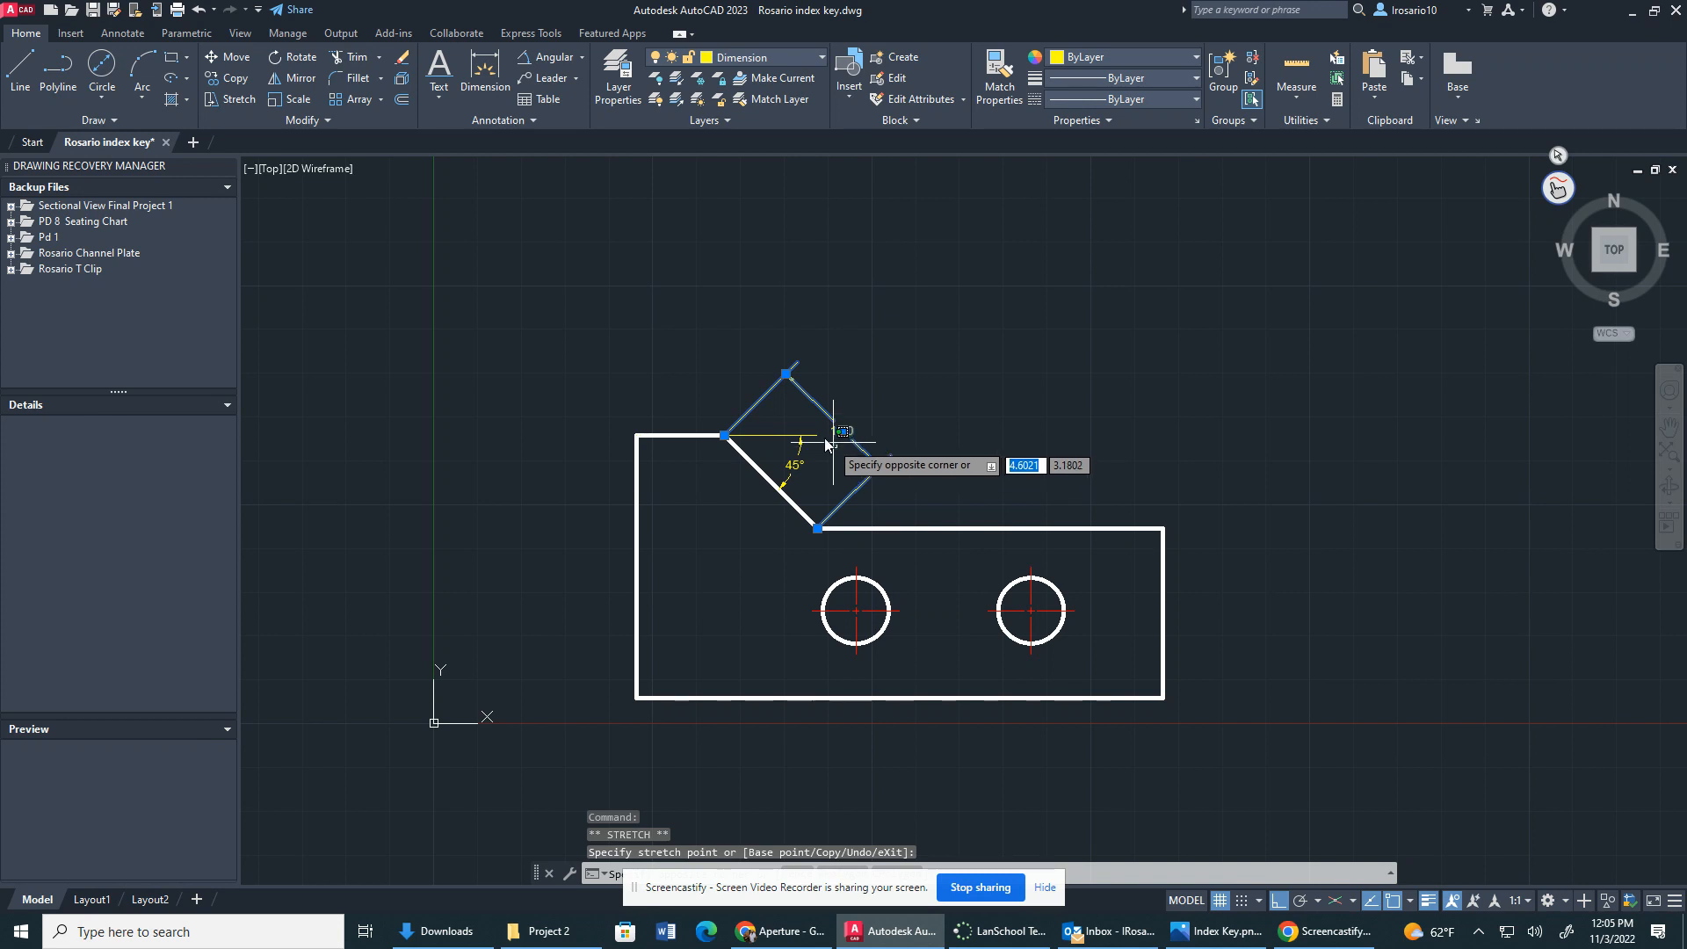
key(Escape)
key(Escape)
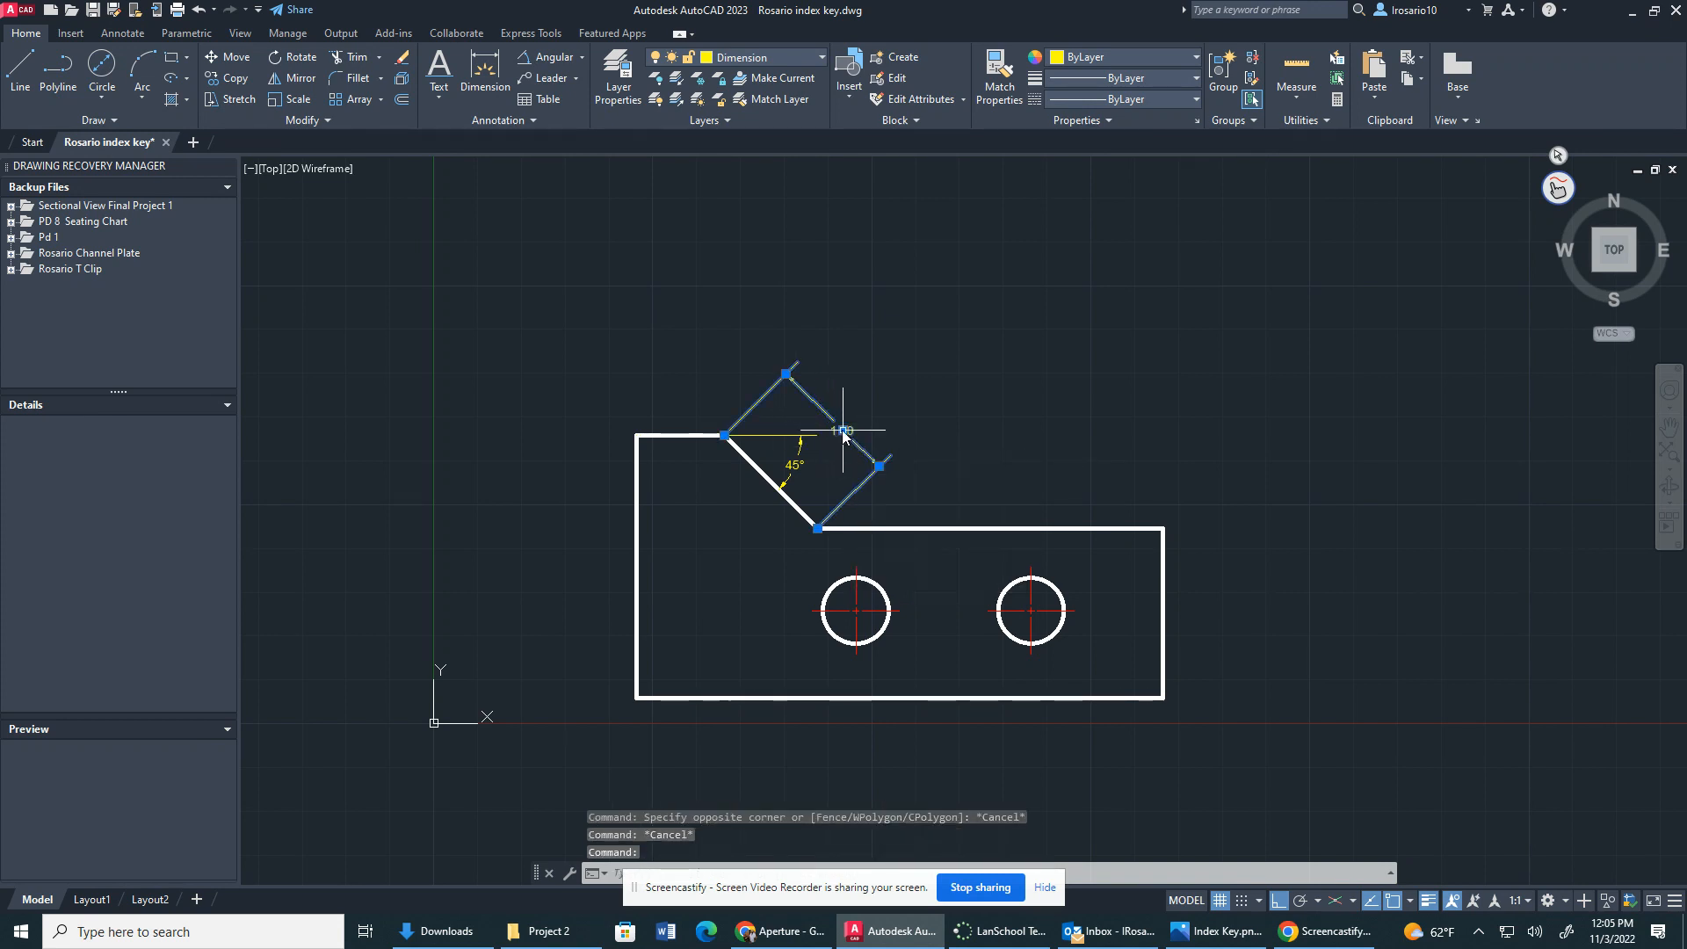
click(844, 433)
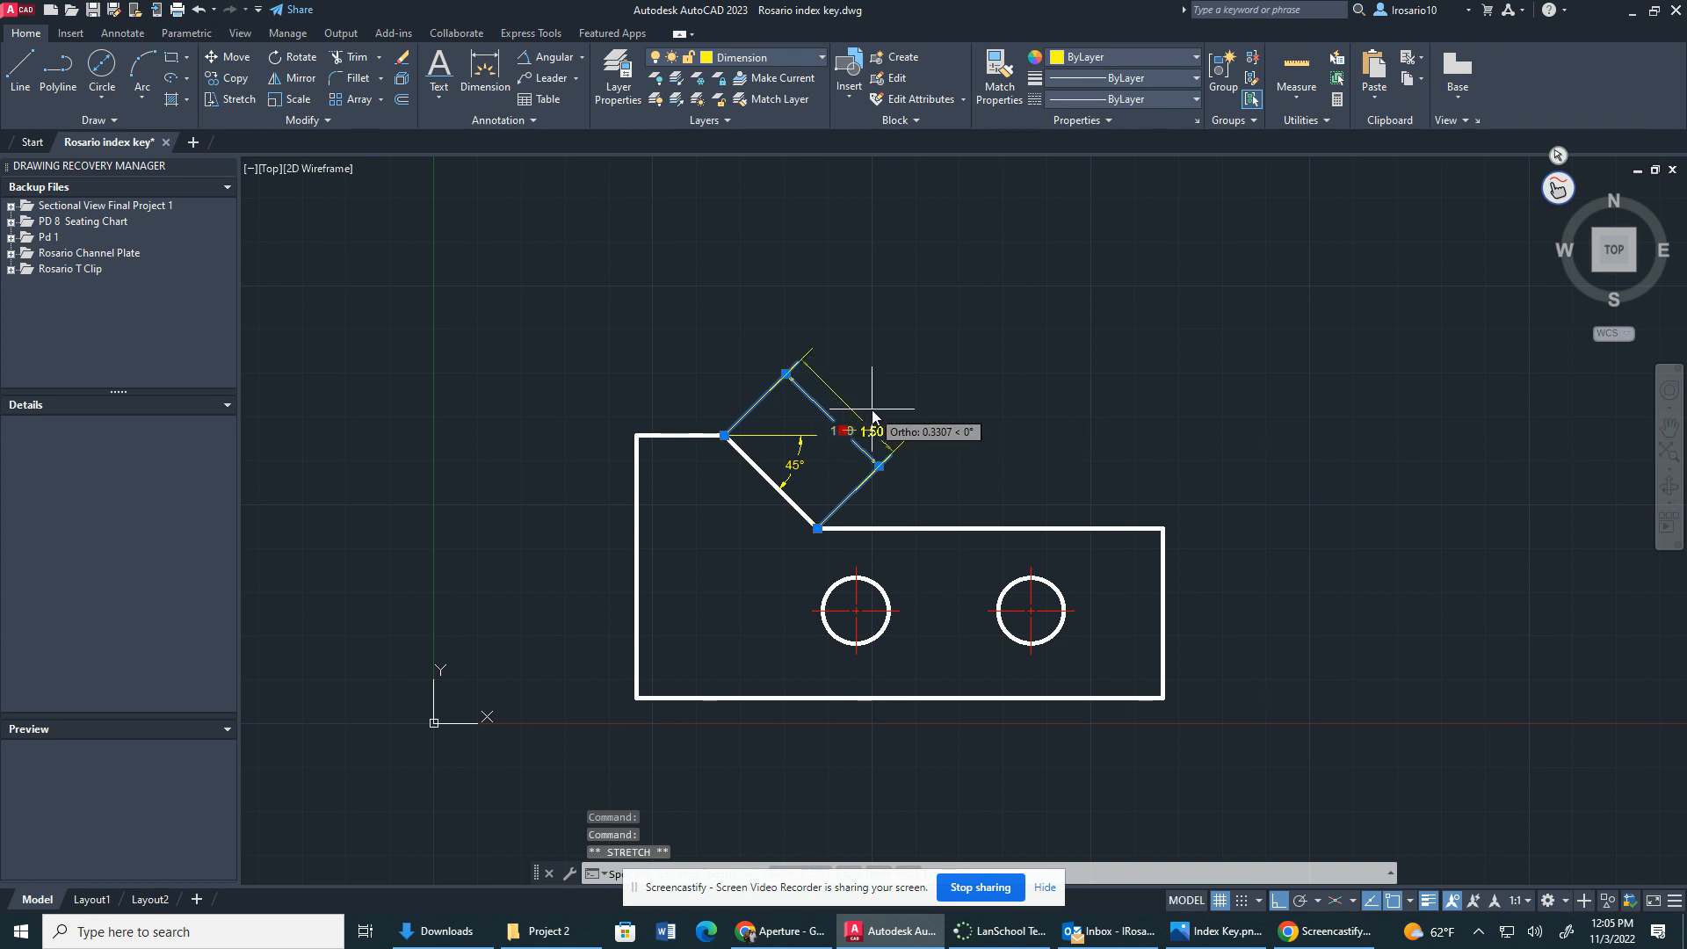
key(Escape)
click(862, 315)
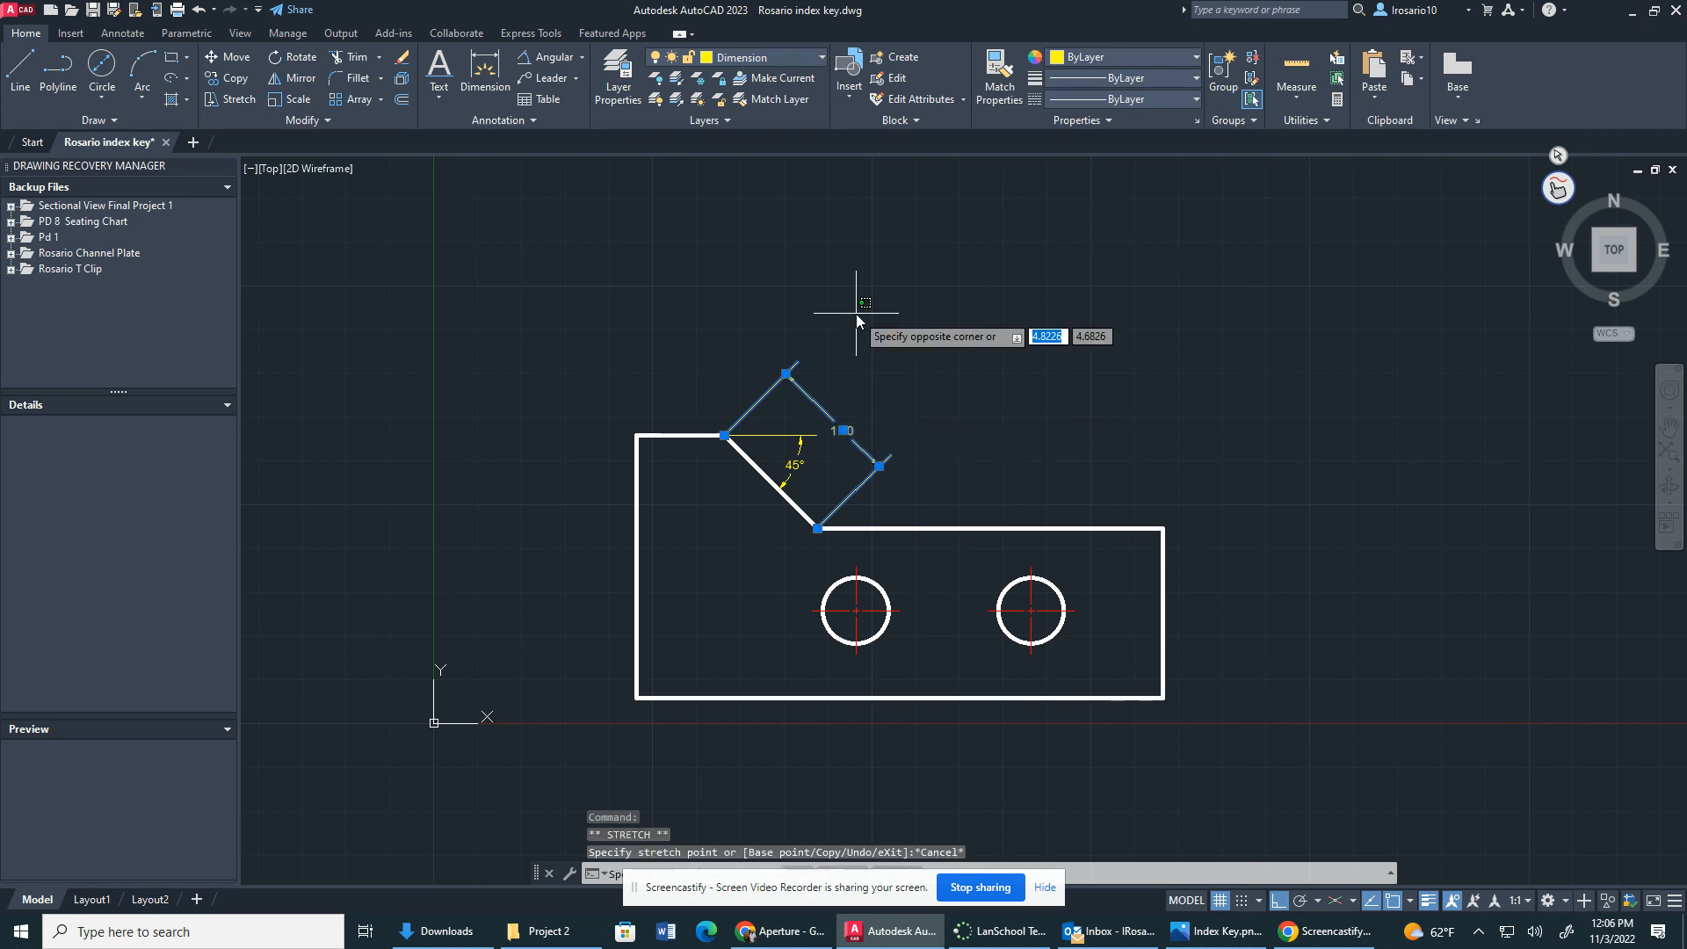
key(Escape)
key(Escape)
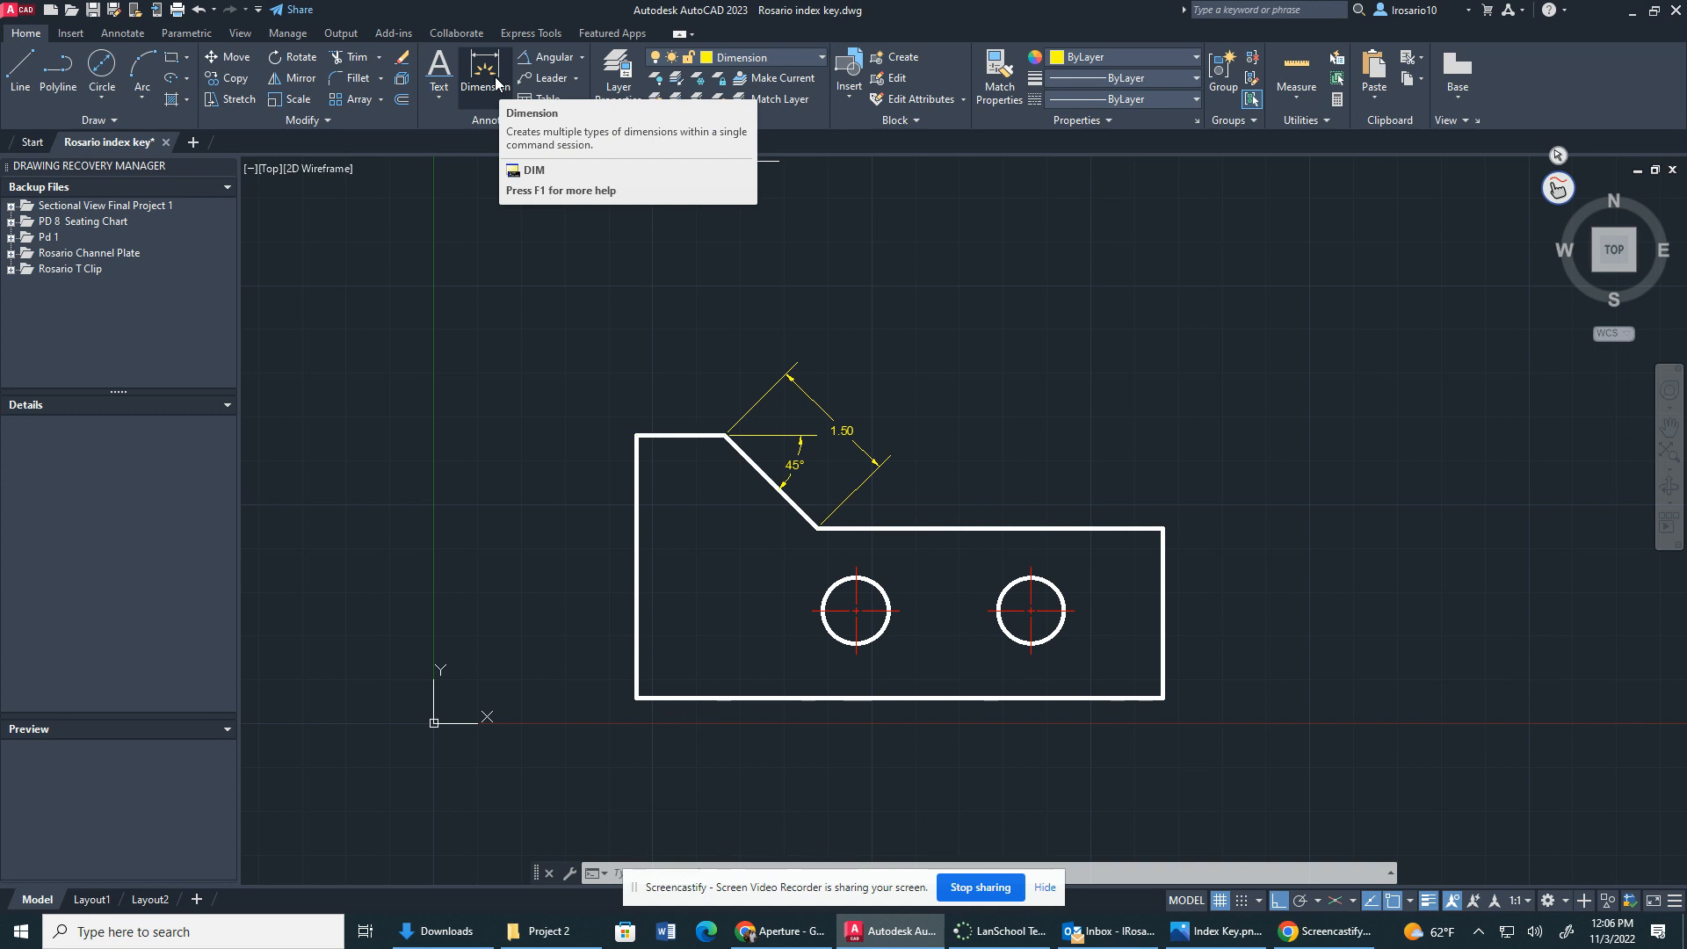
Step: Add a diameter dimension to the left hole, with its text above and to the right of the circle
click(585, 58)
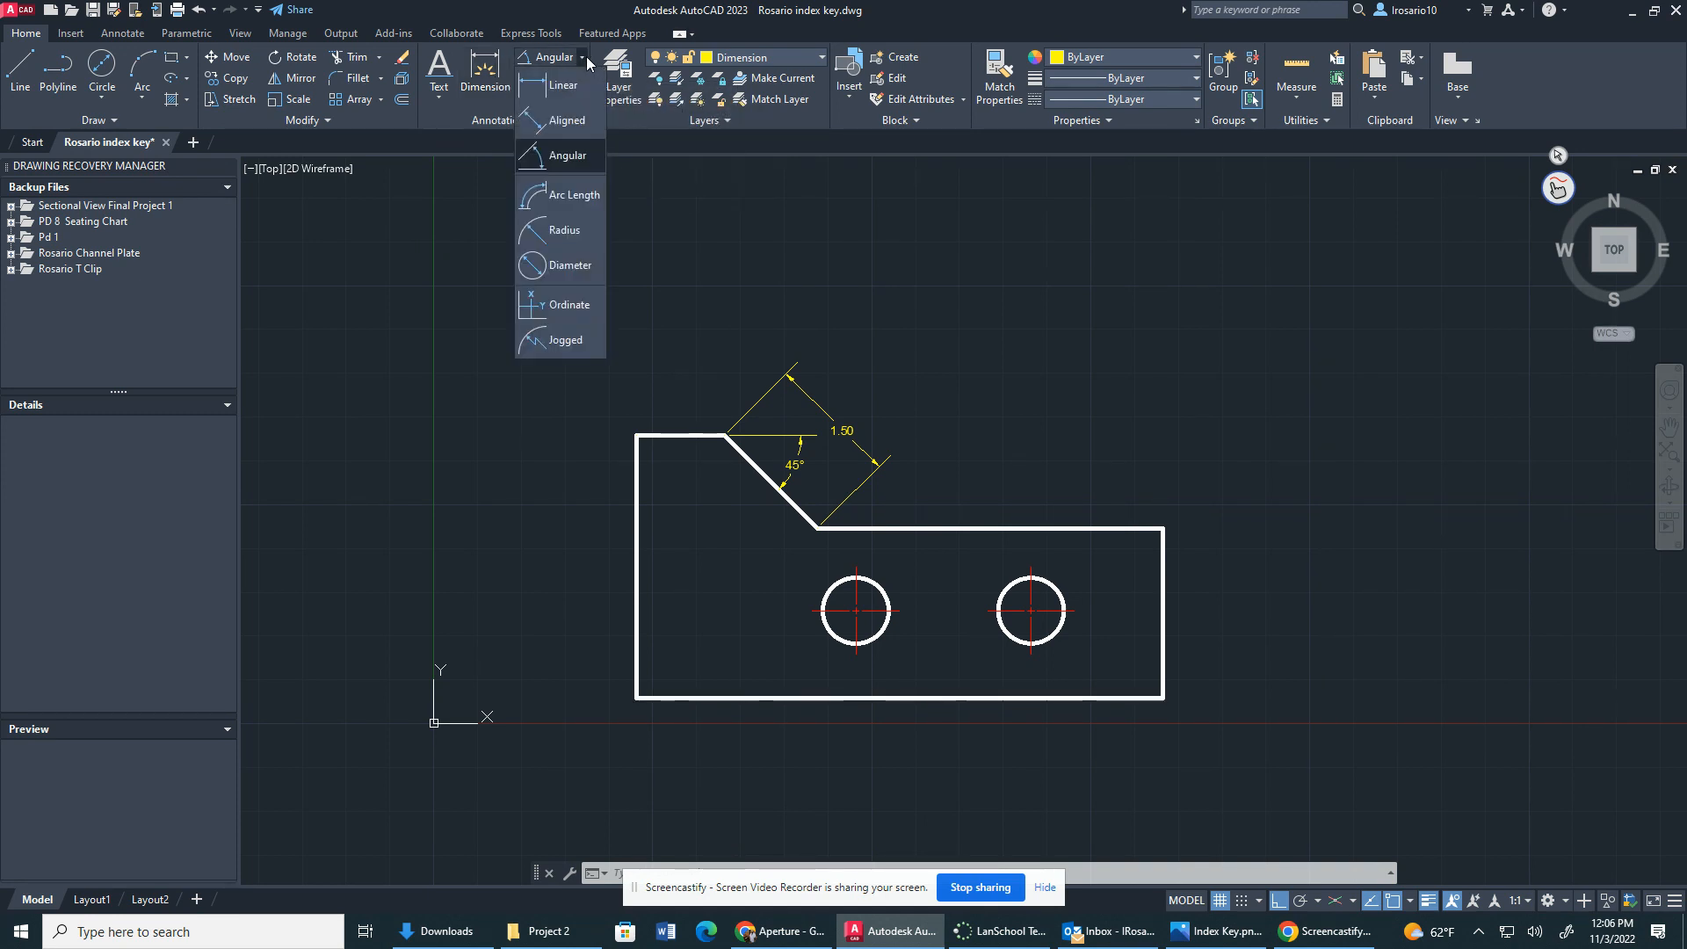
click(587, 56)
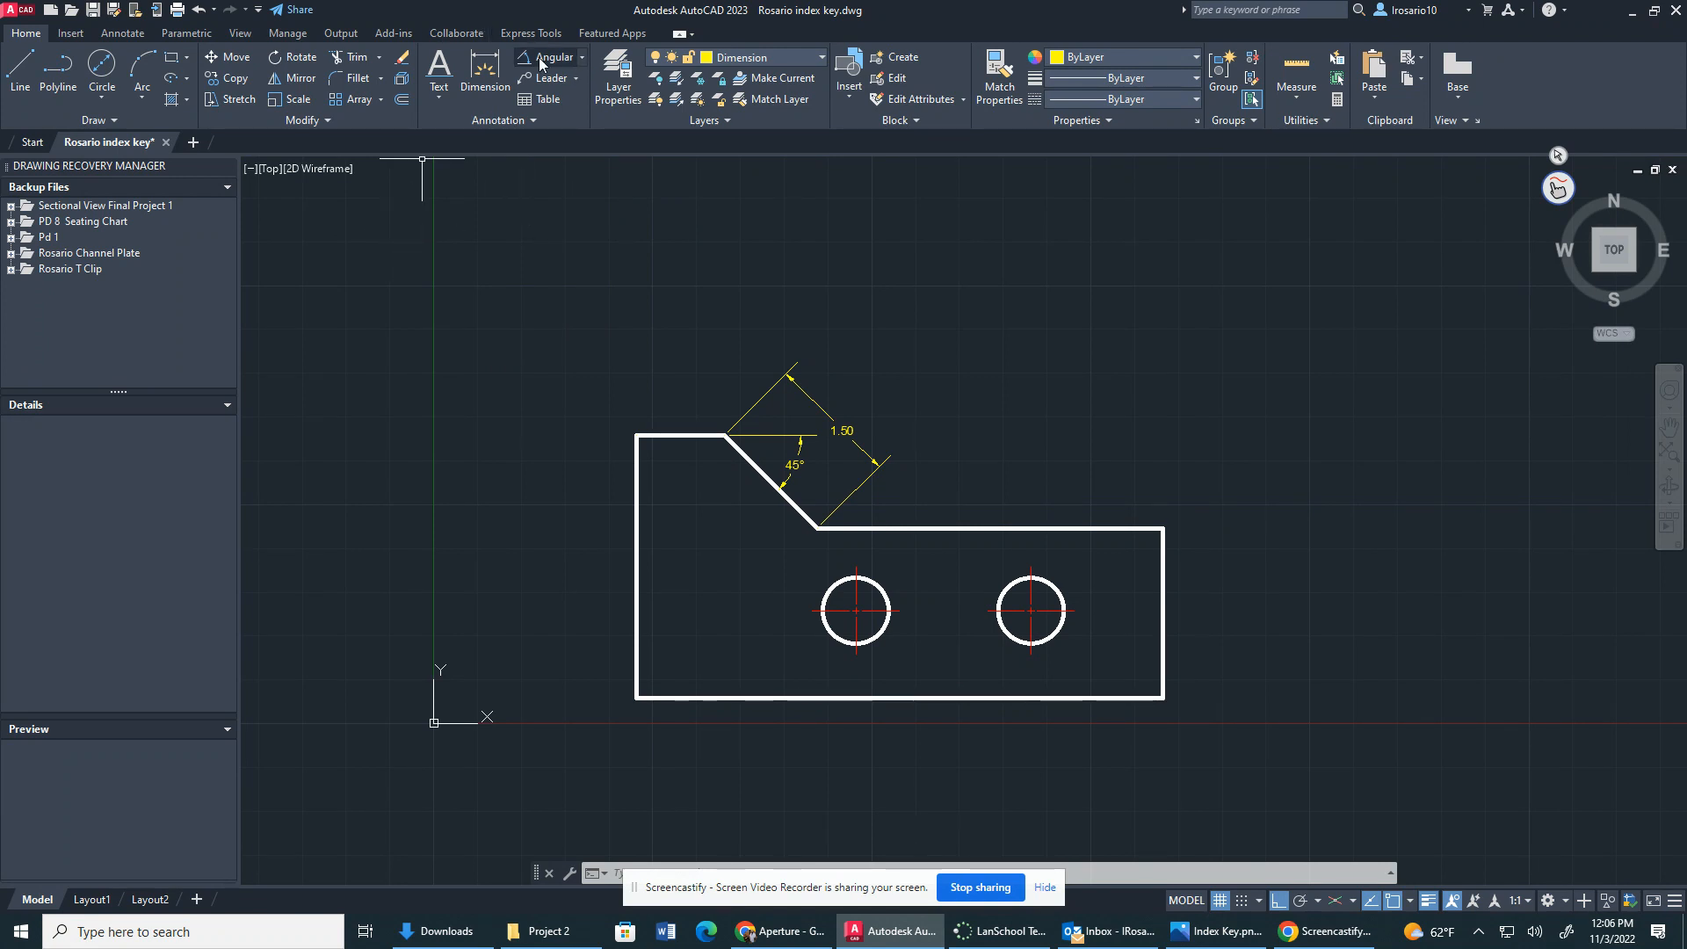
click(580, 58)
click(550, 264)
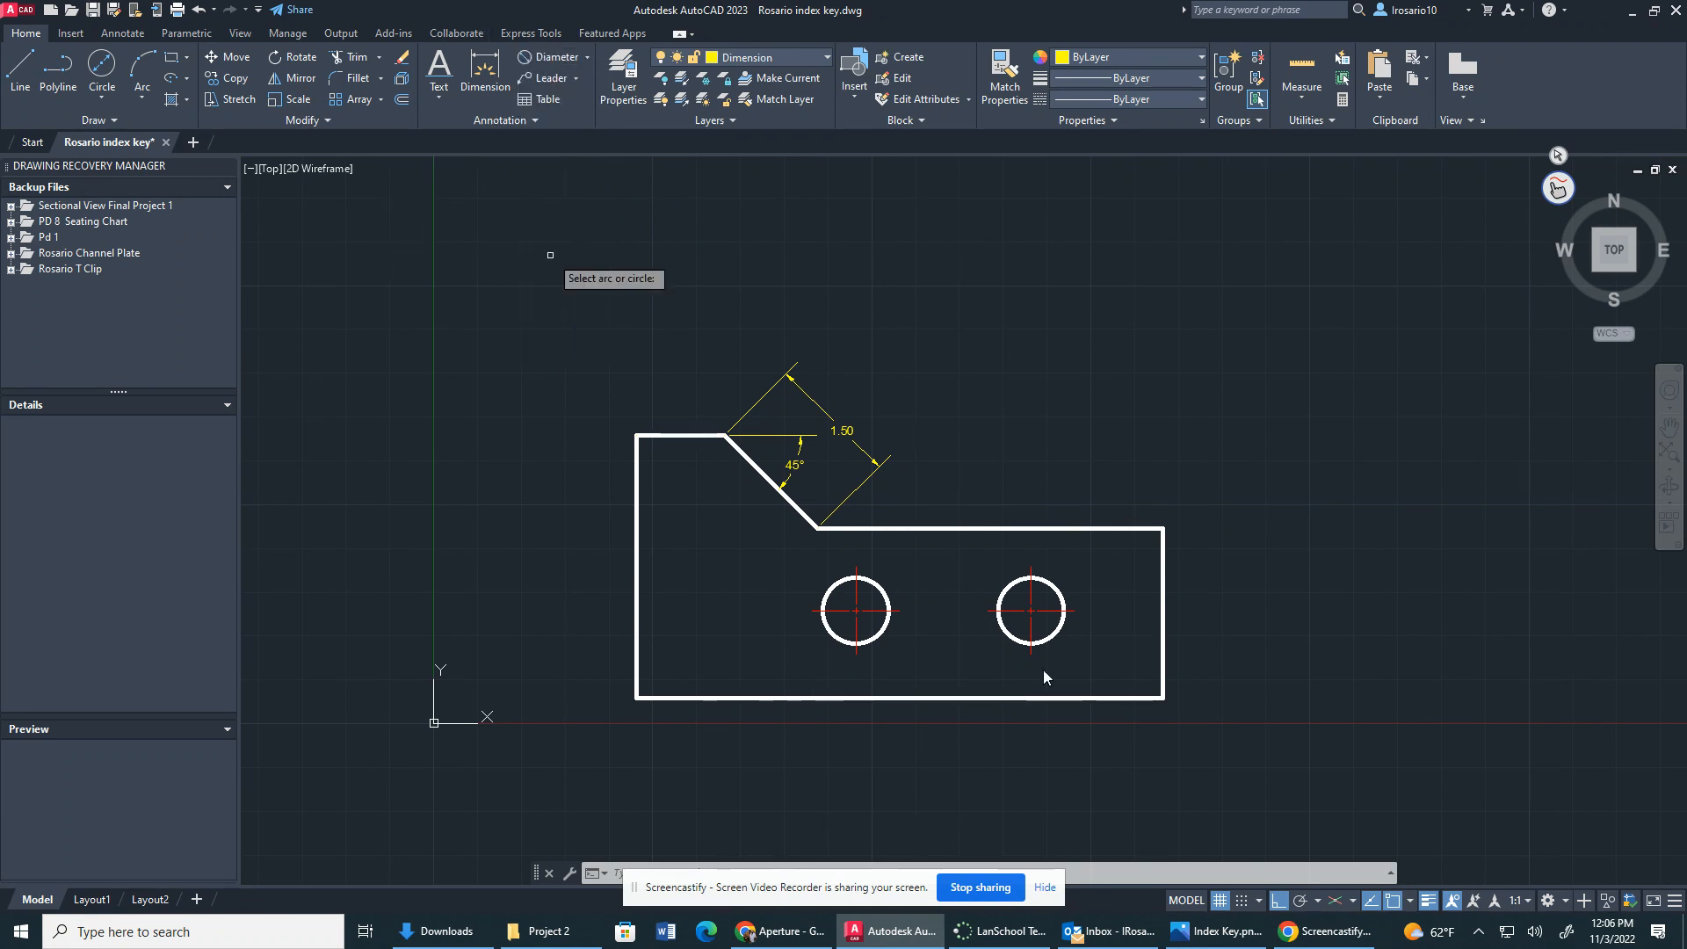
click(864, 578)
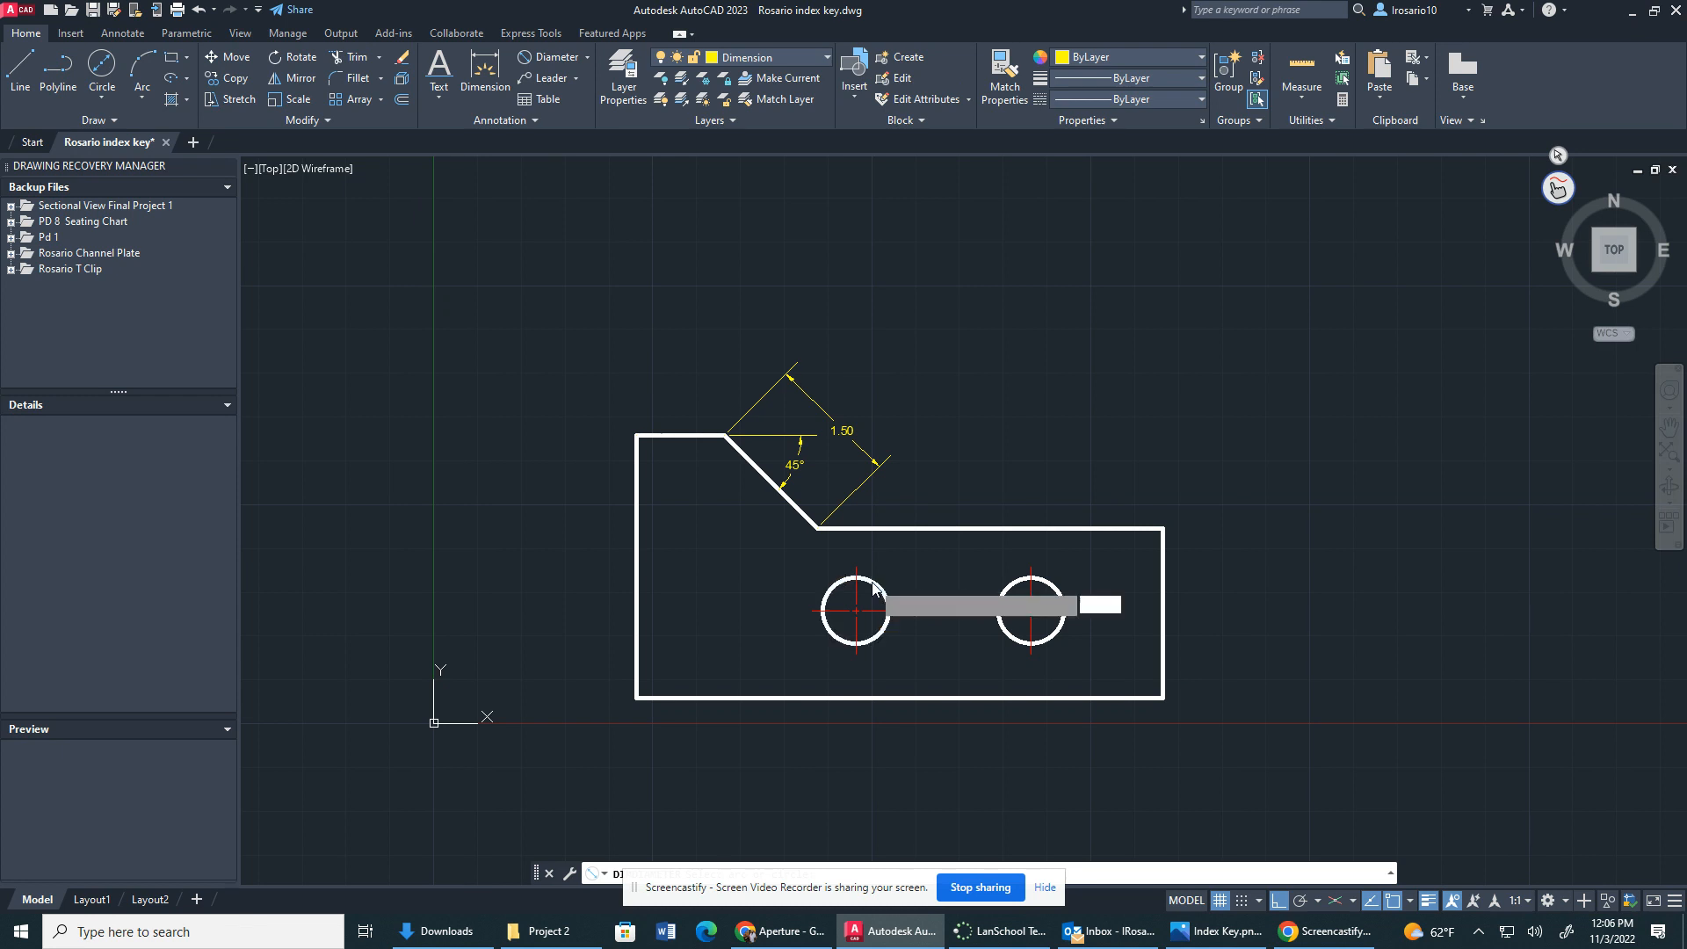
click(906, 571)
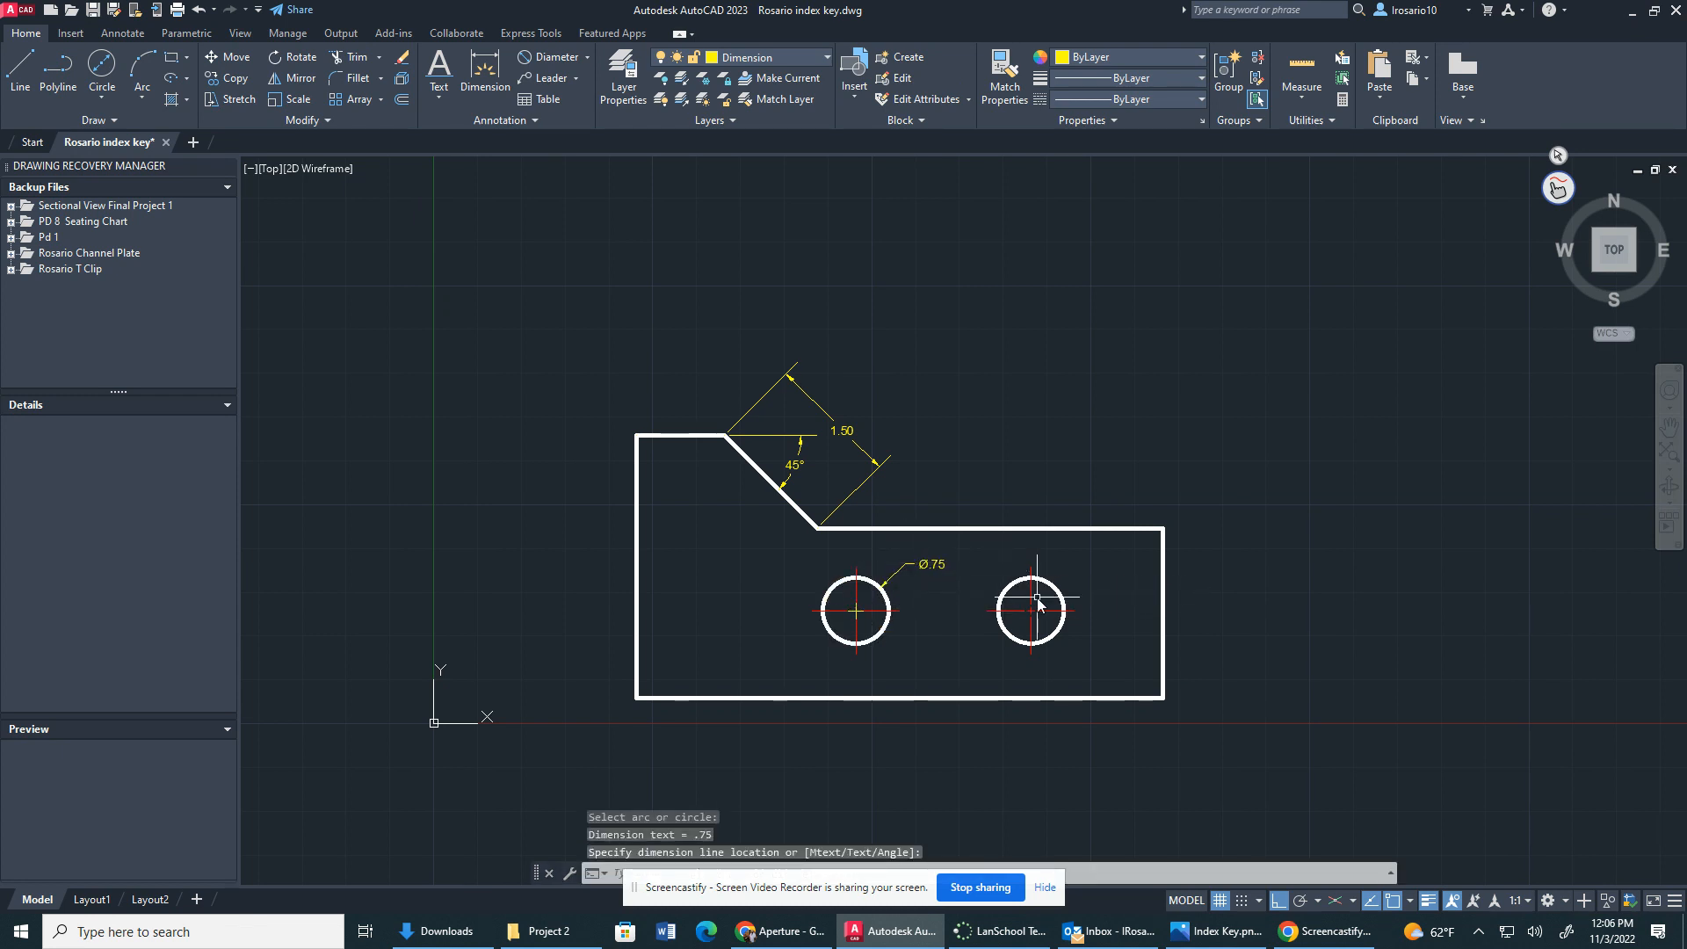
Step: Add a diameter dimension to the right hole, with its text above and to the right of the circle
click(557, 52)
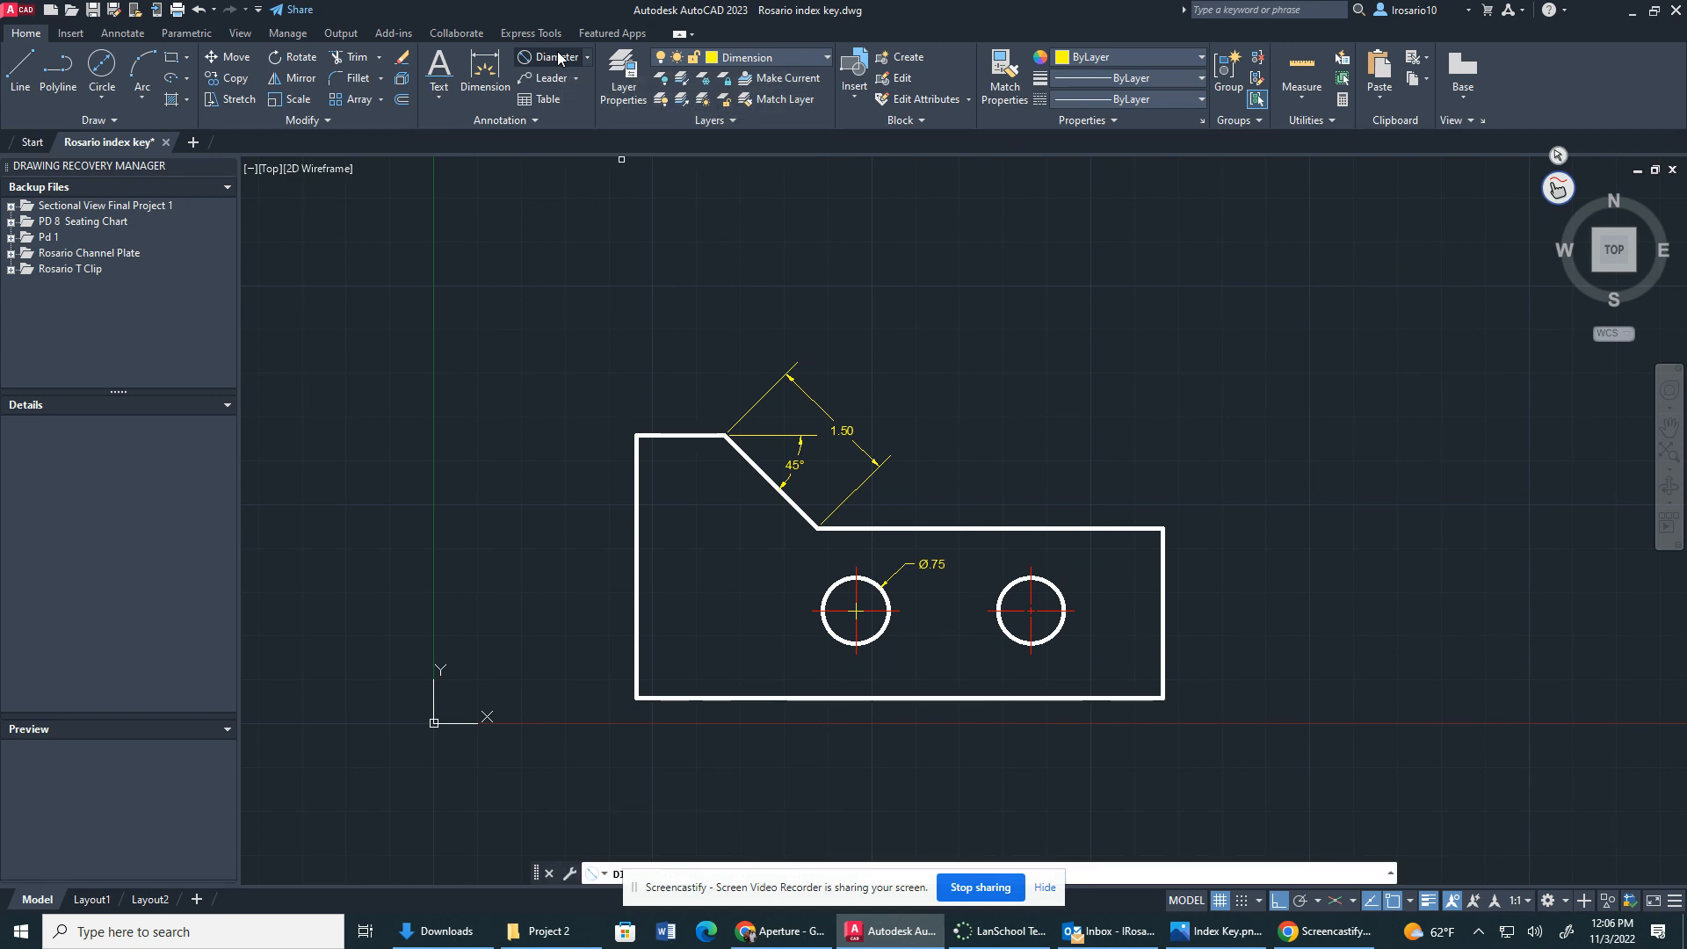
click(1057, 594)
click(1088, 569)
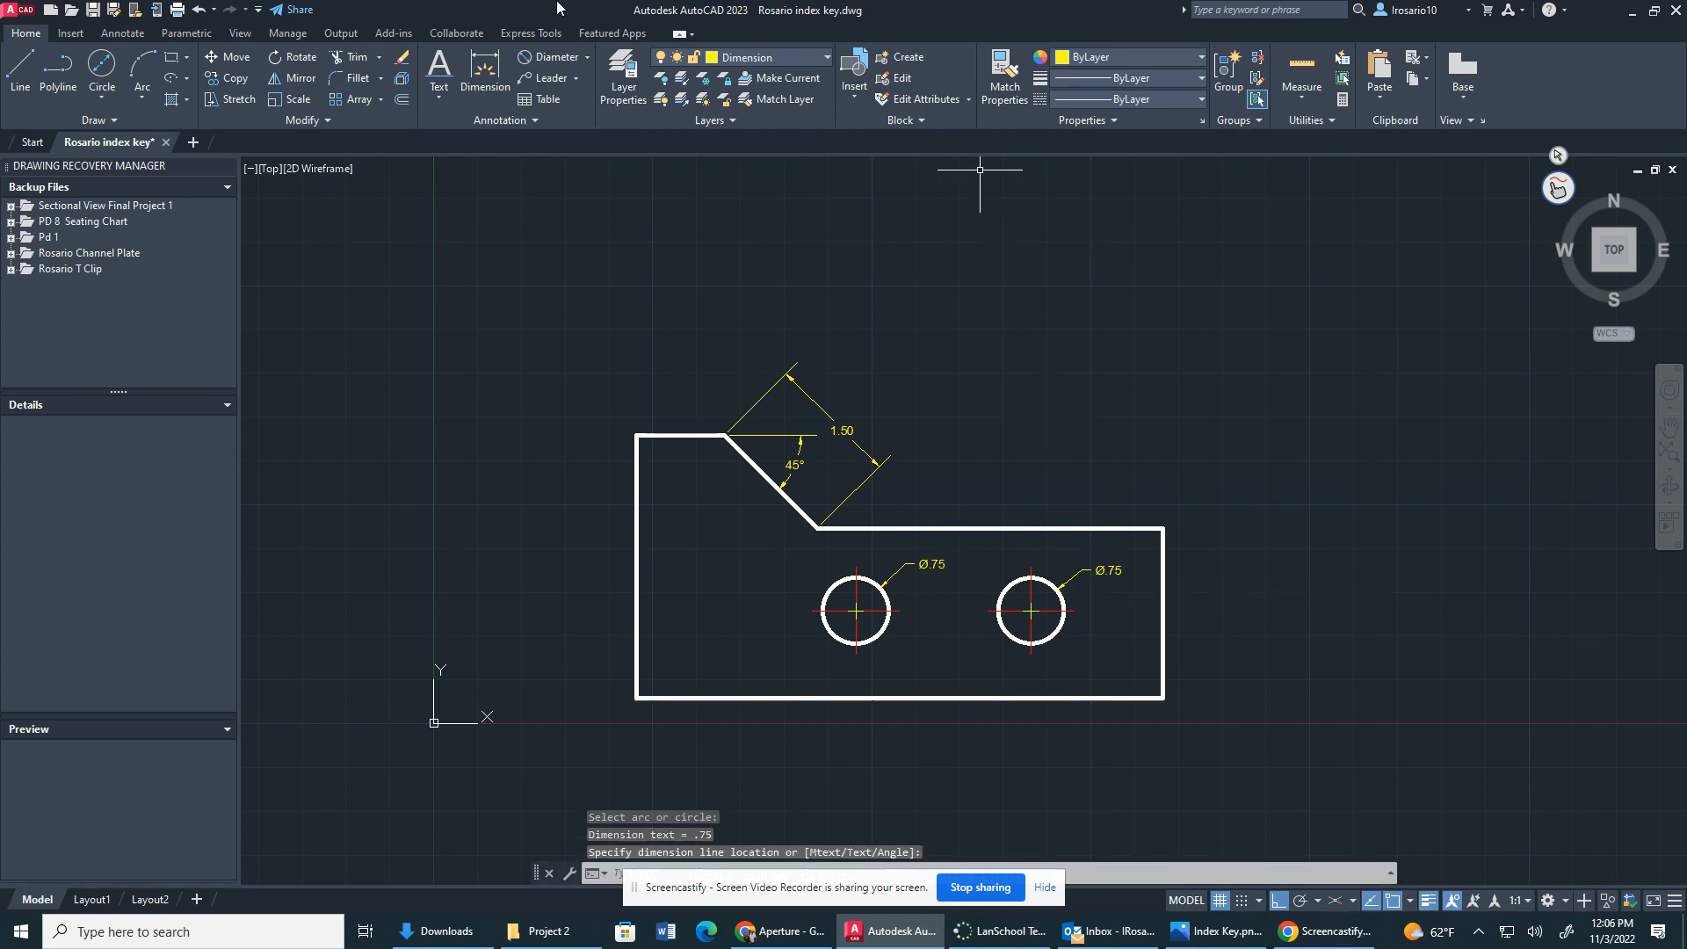
Step: Add a linear dimension for the length of the short top edge, placed just above it
click(586, 58)
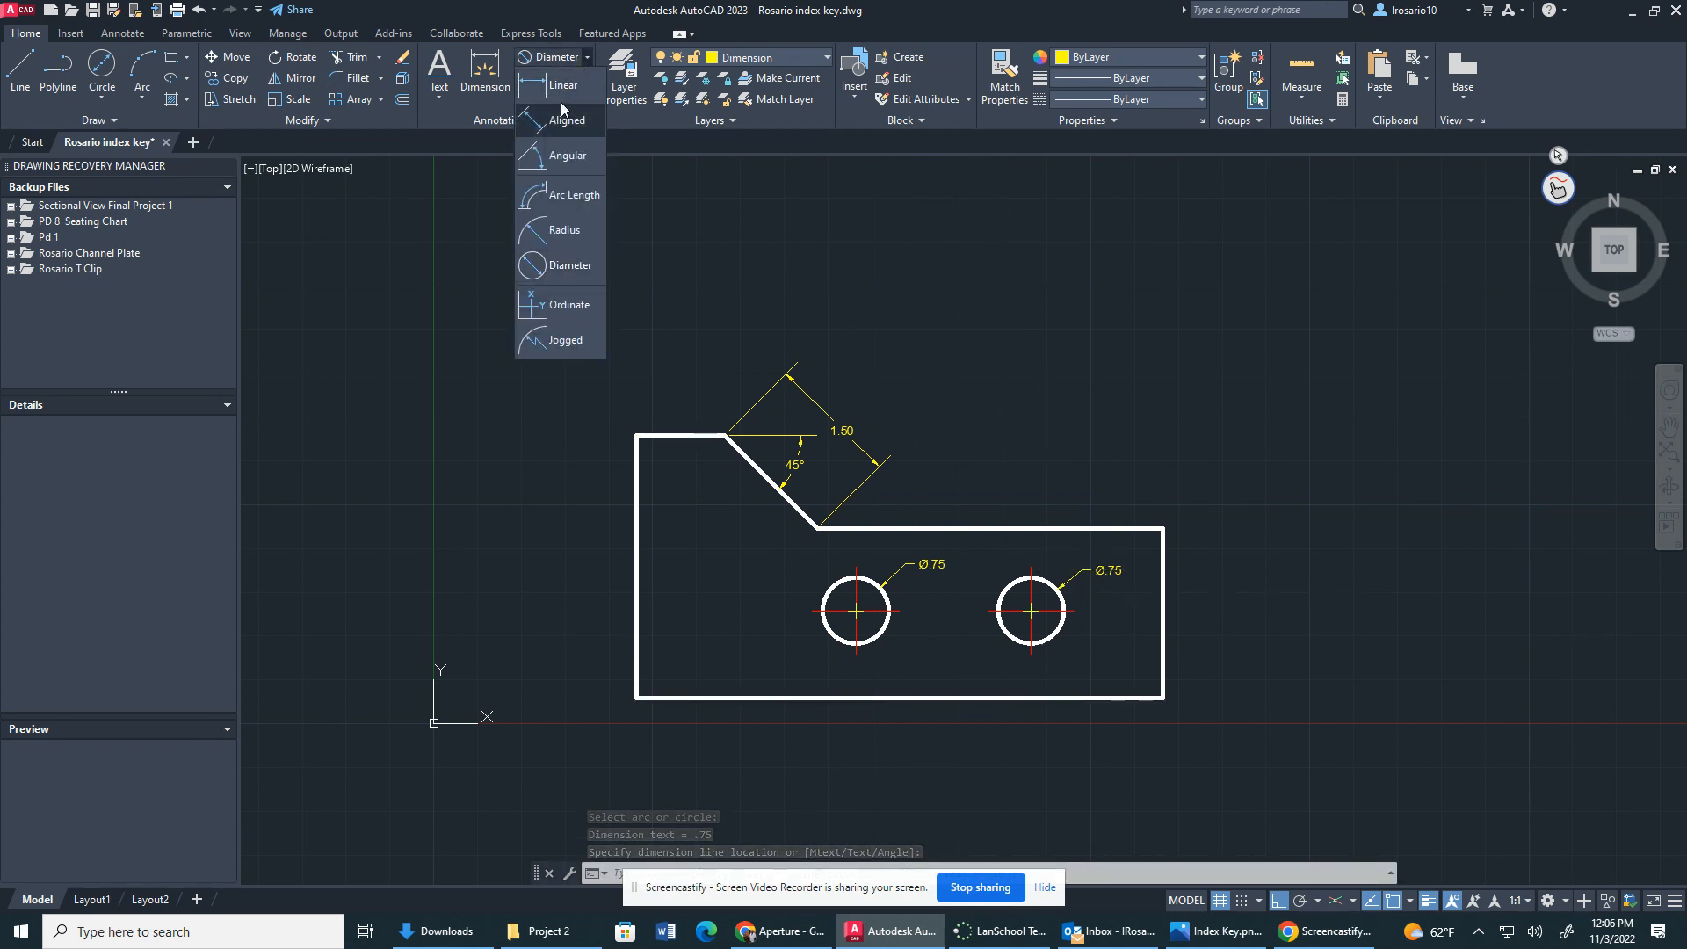
click(559, 92)
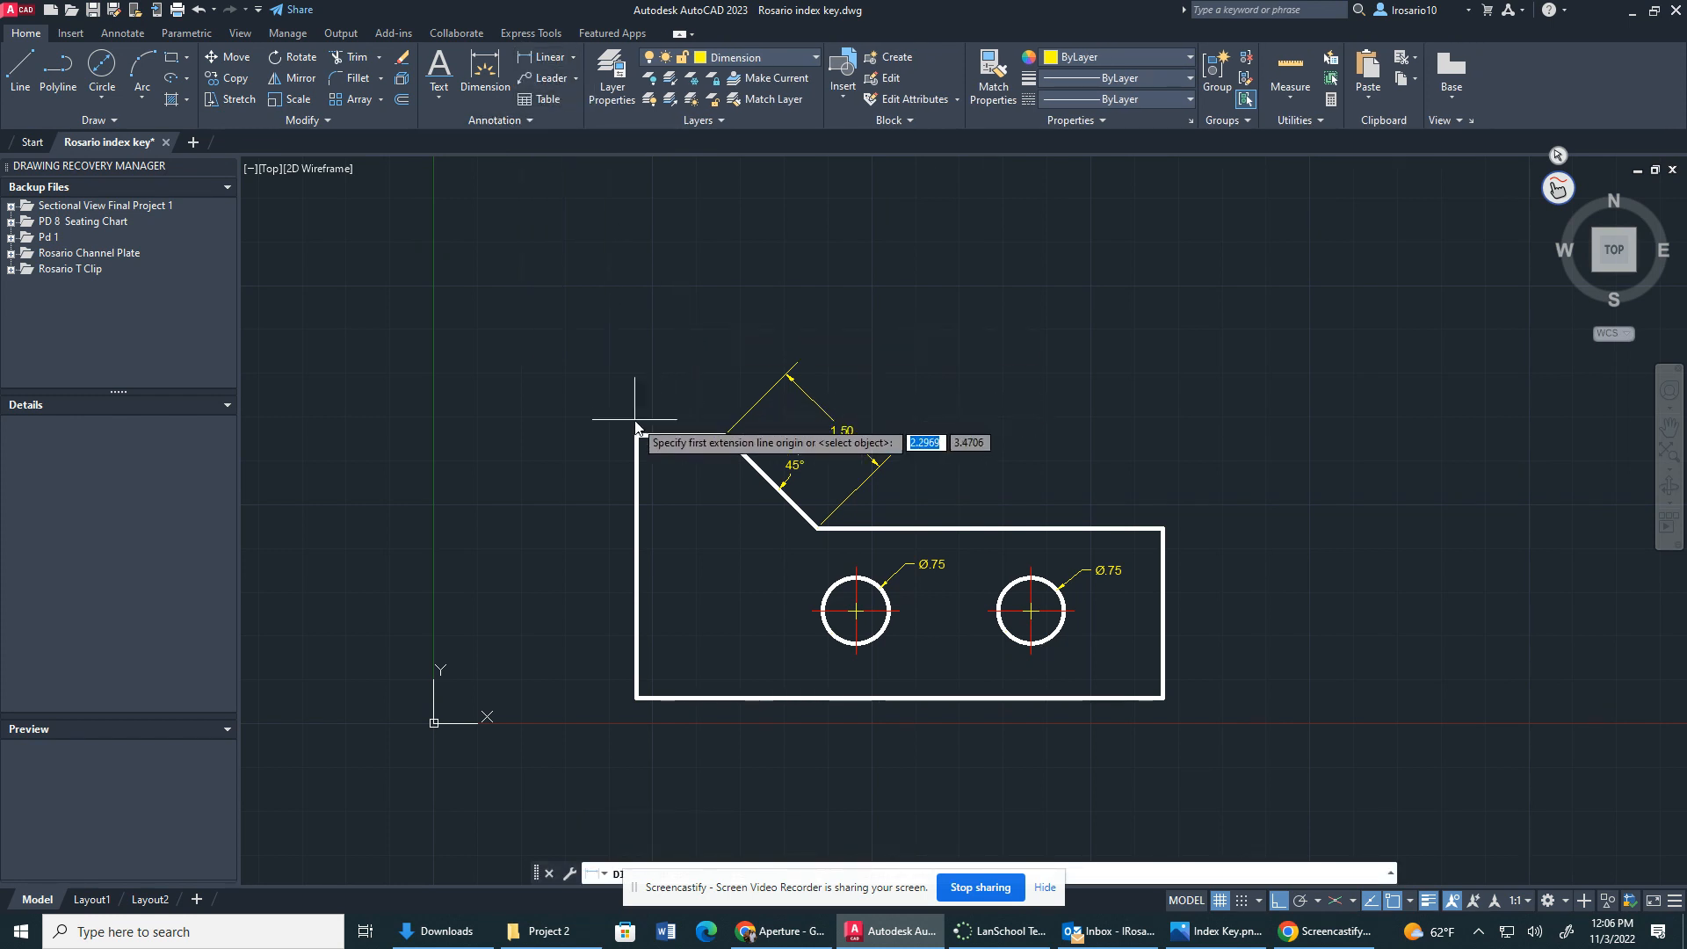
click(541, 58)
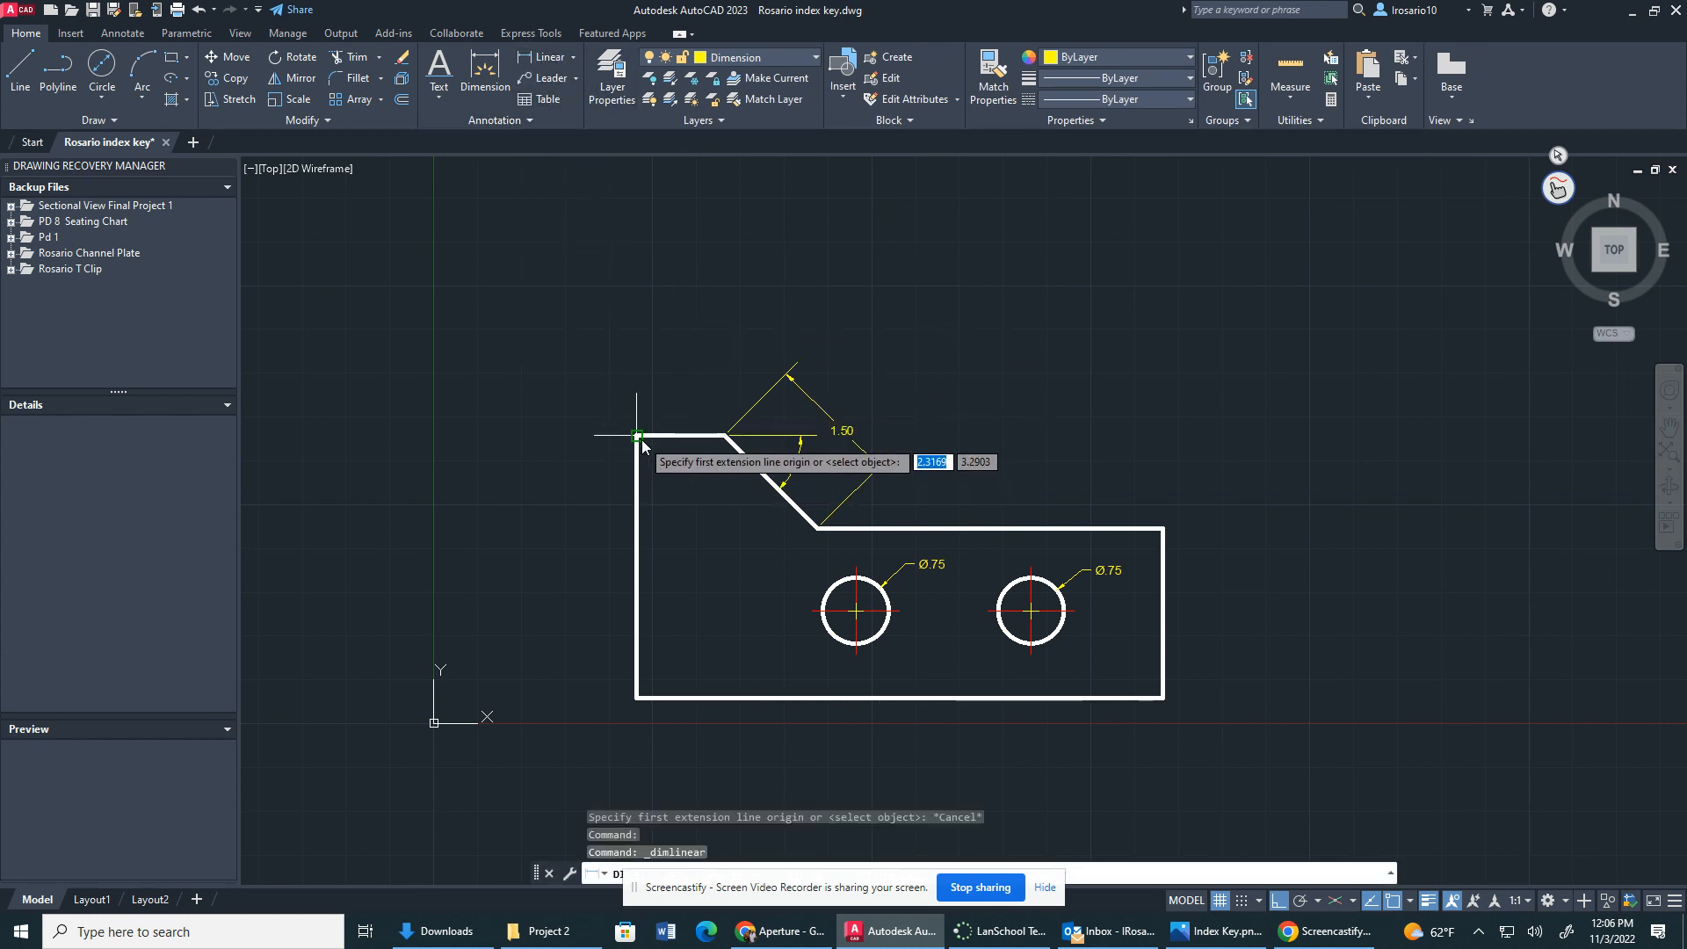
click(637, 434)
click(724, 434)
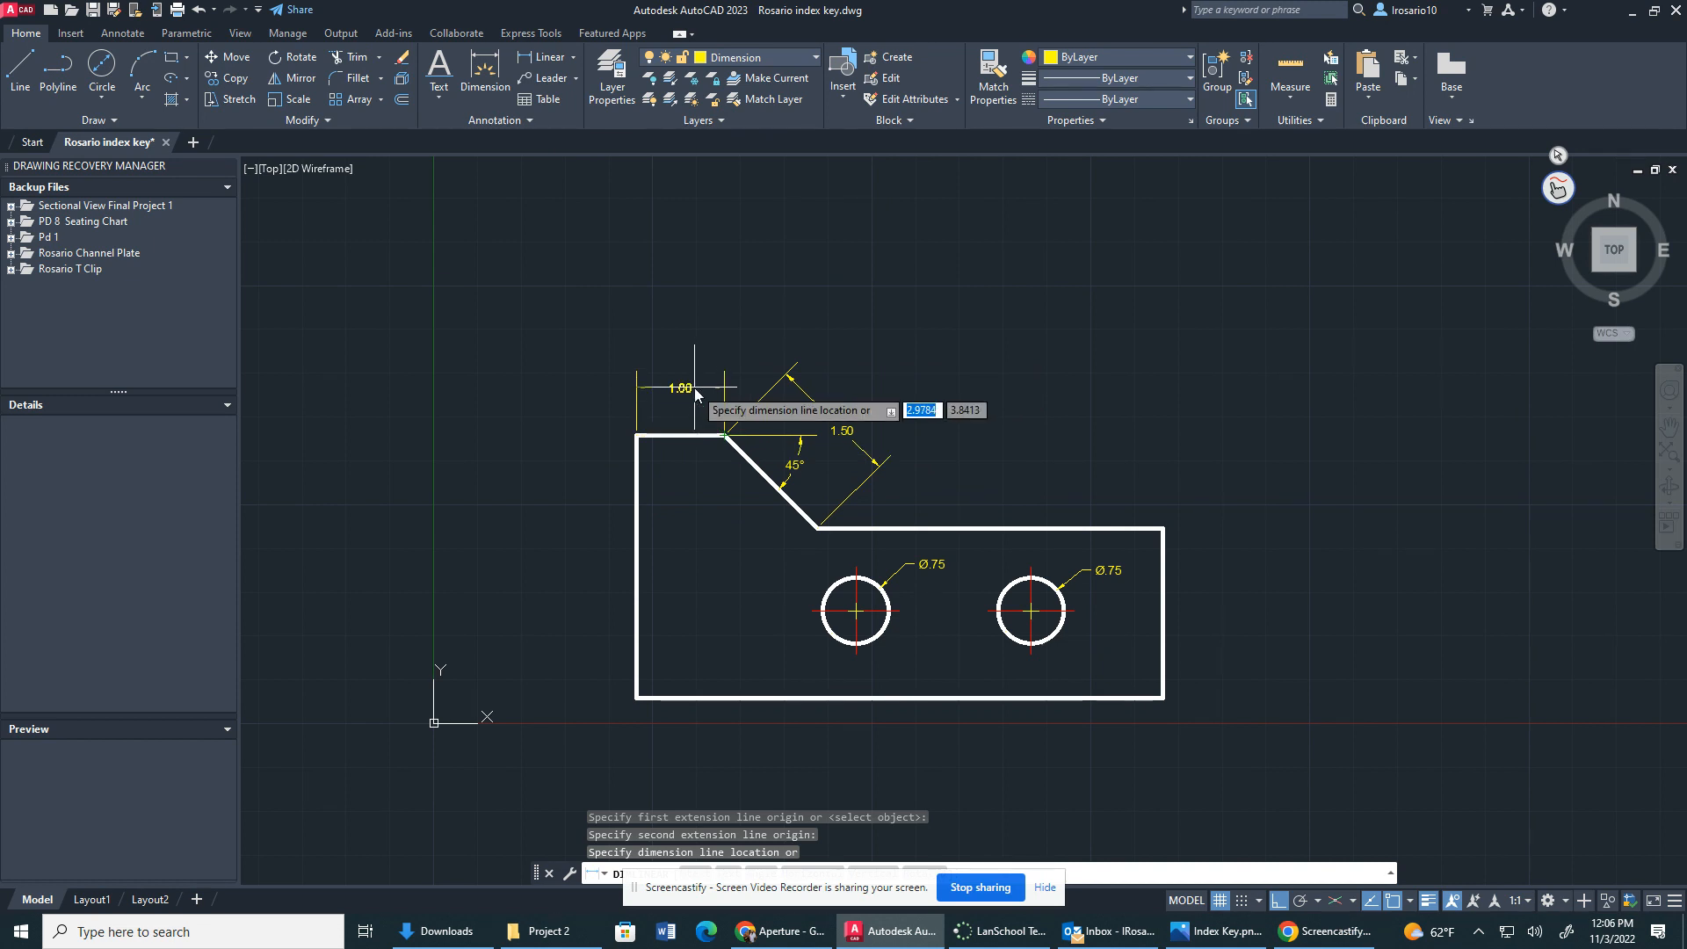
click(686, 400)
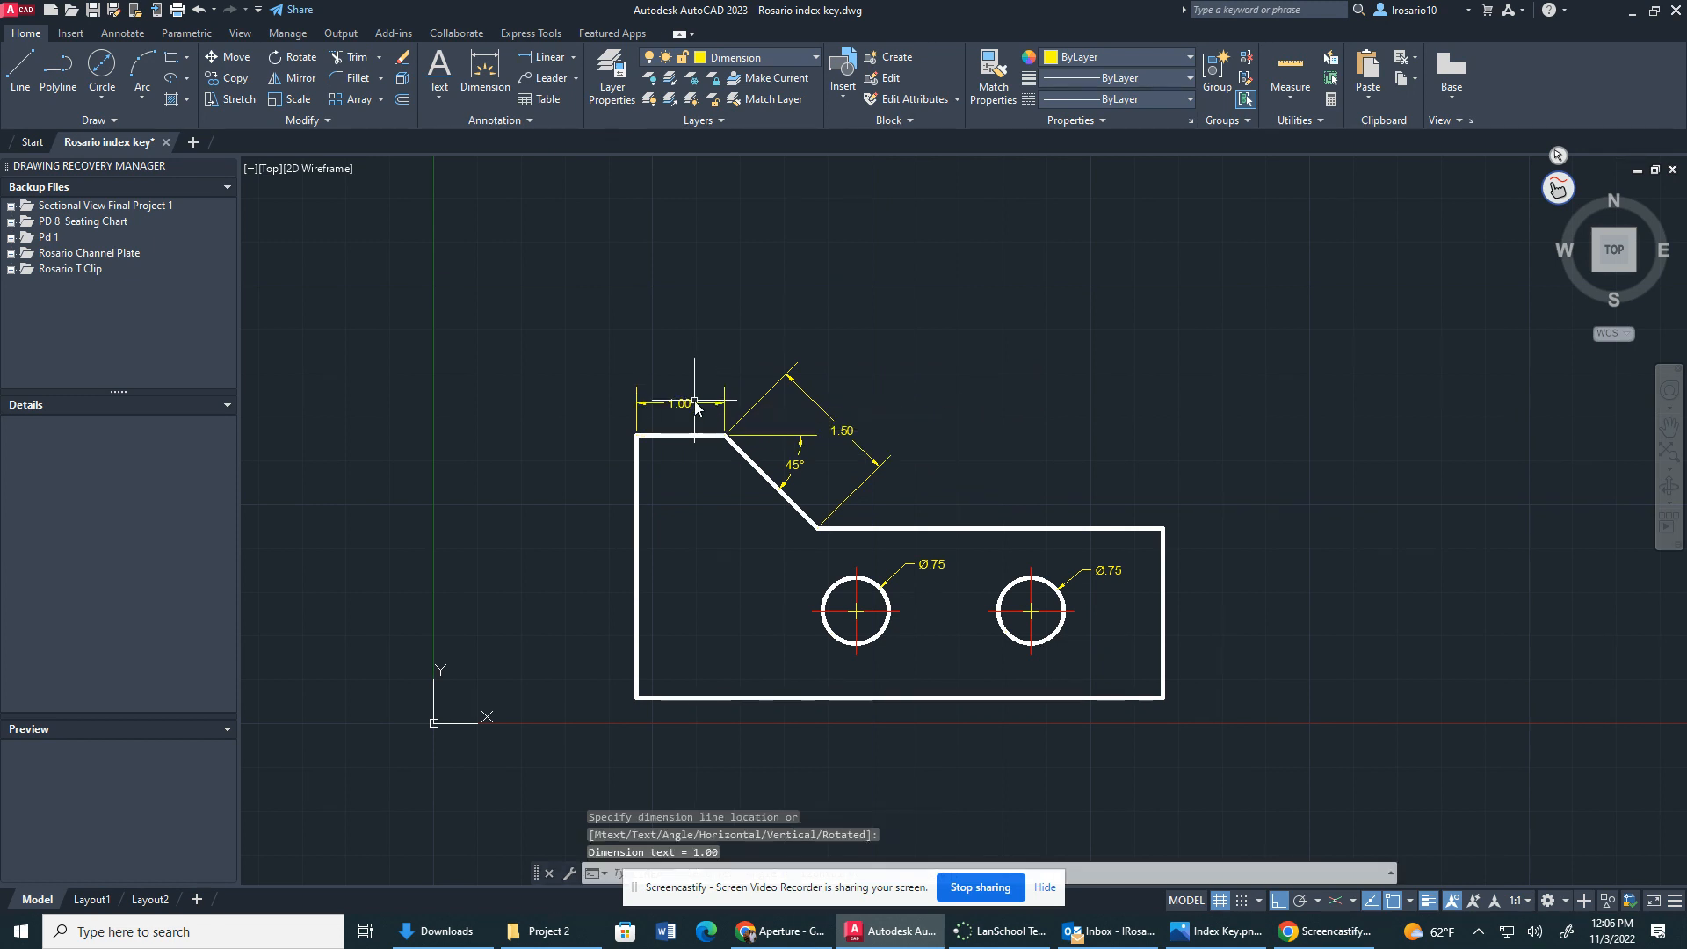
Step: Add linear dimensions for the full left edge height, outside the profile, and the overall bottom edge width, below it
click(534, 60)
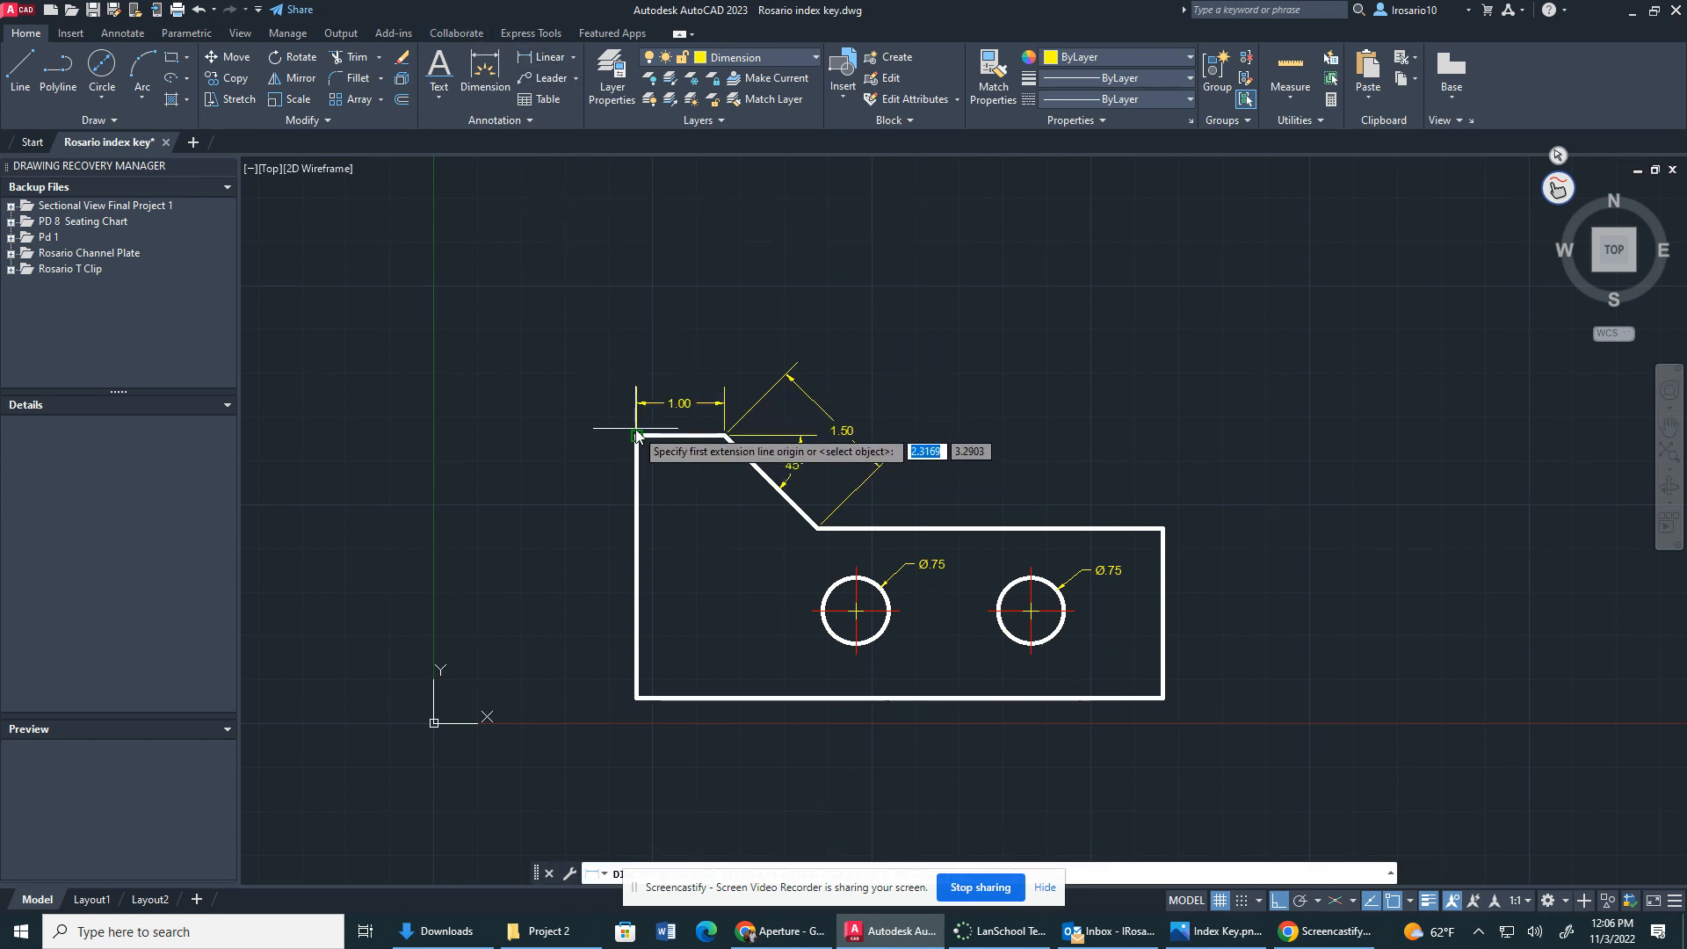
click(637, 699)
click(584, 689)
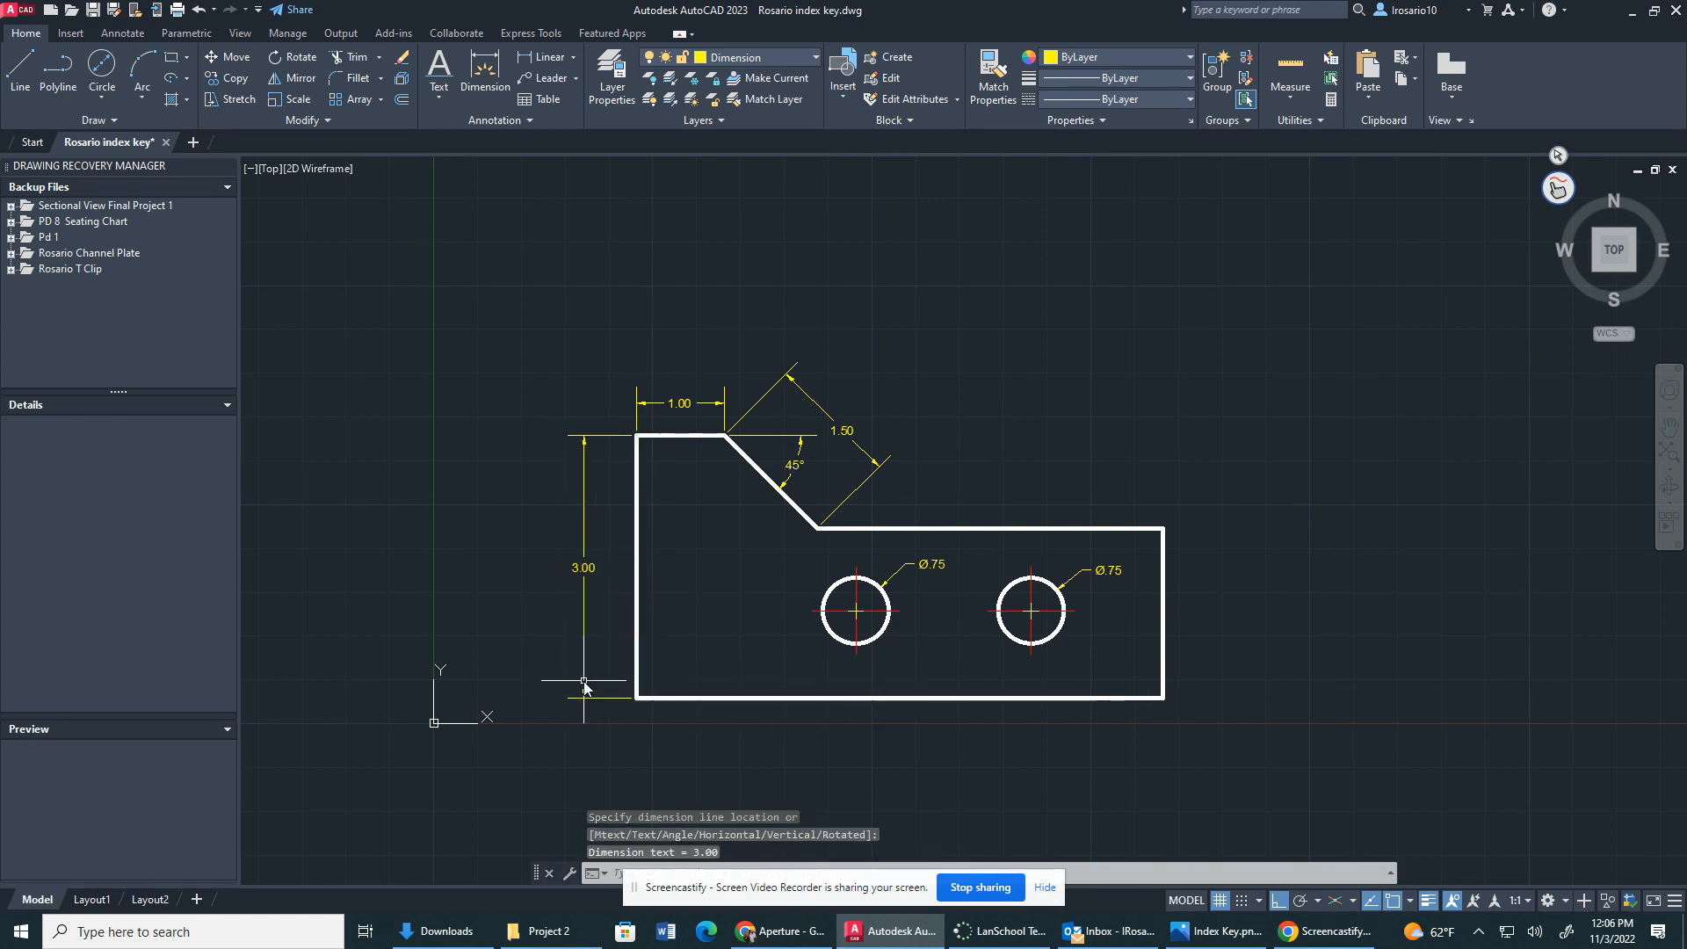
click(545, 57)
click(637, 699)
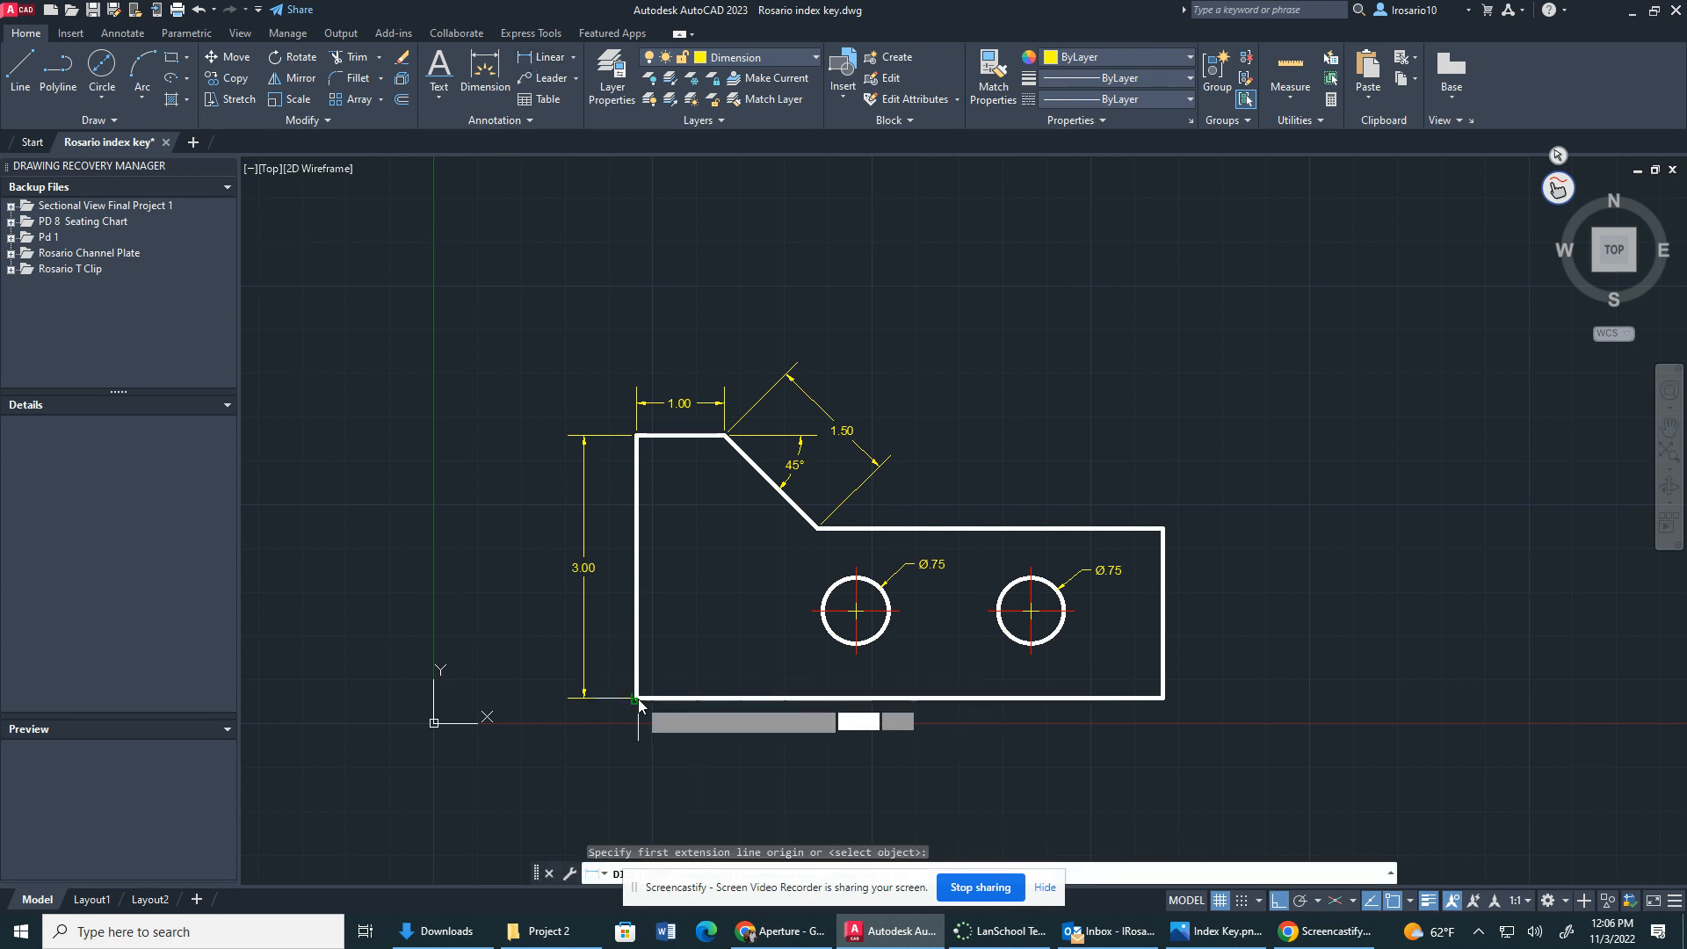
click(1160, 699)
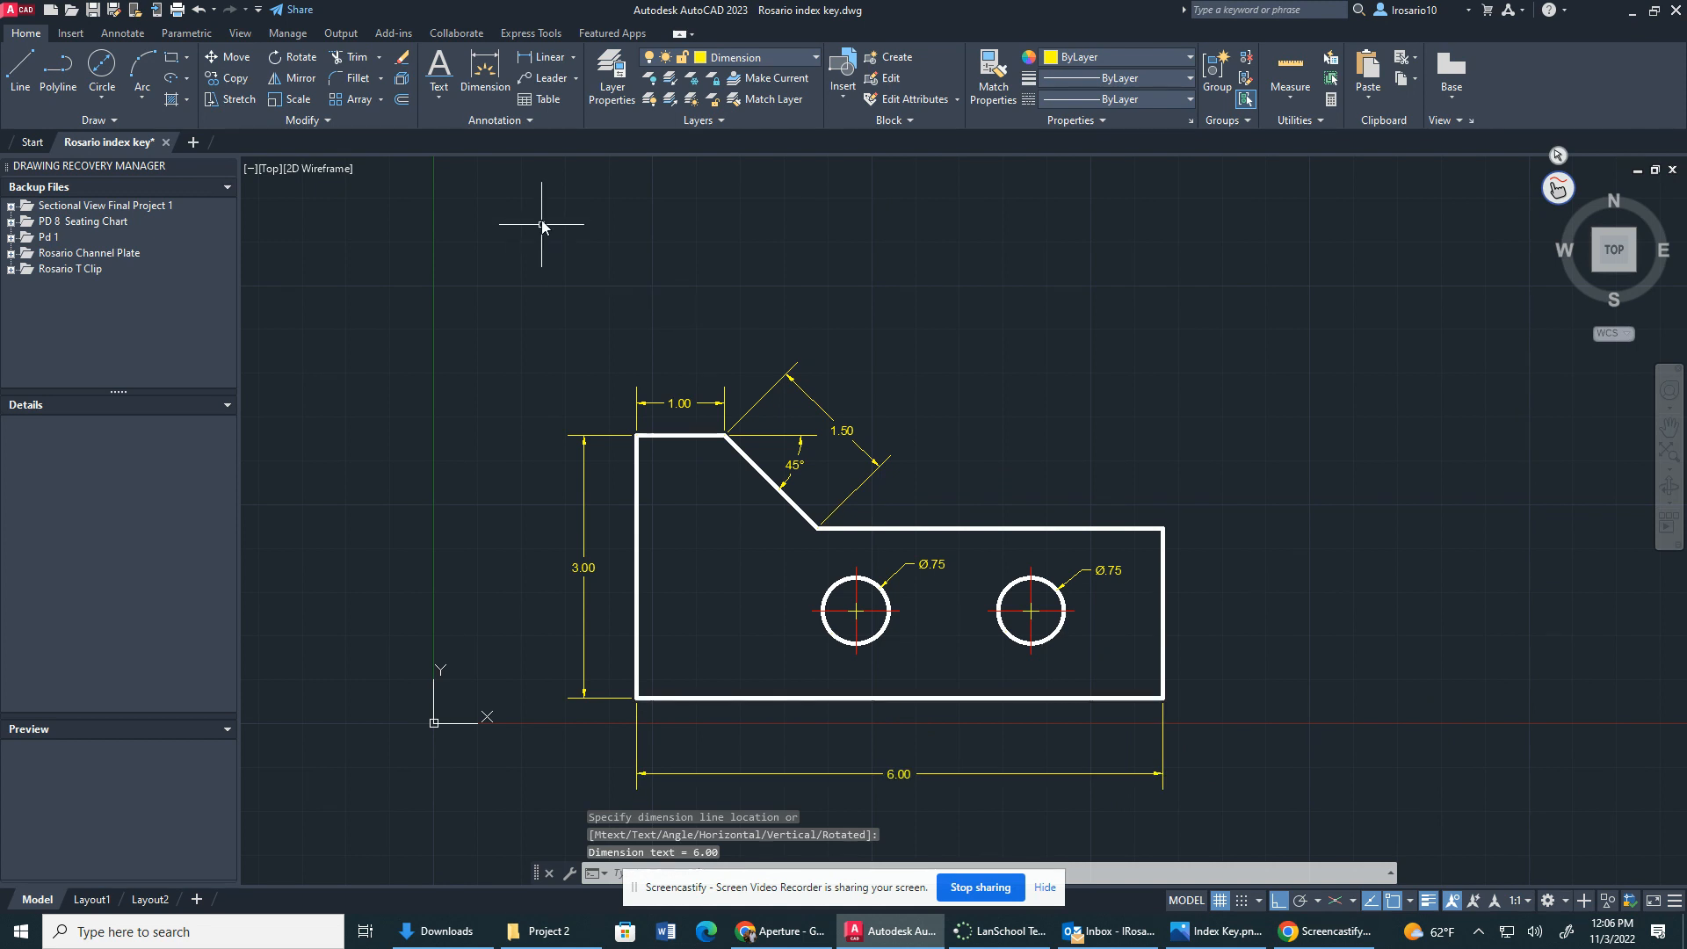
Step: Add a horizontal linear dimension from the lower-left corner to the left hole's center mark, between the bottom edge and the overall width dimension
click(549, 57)
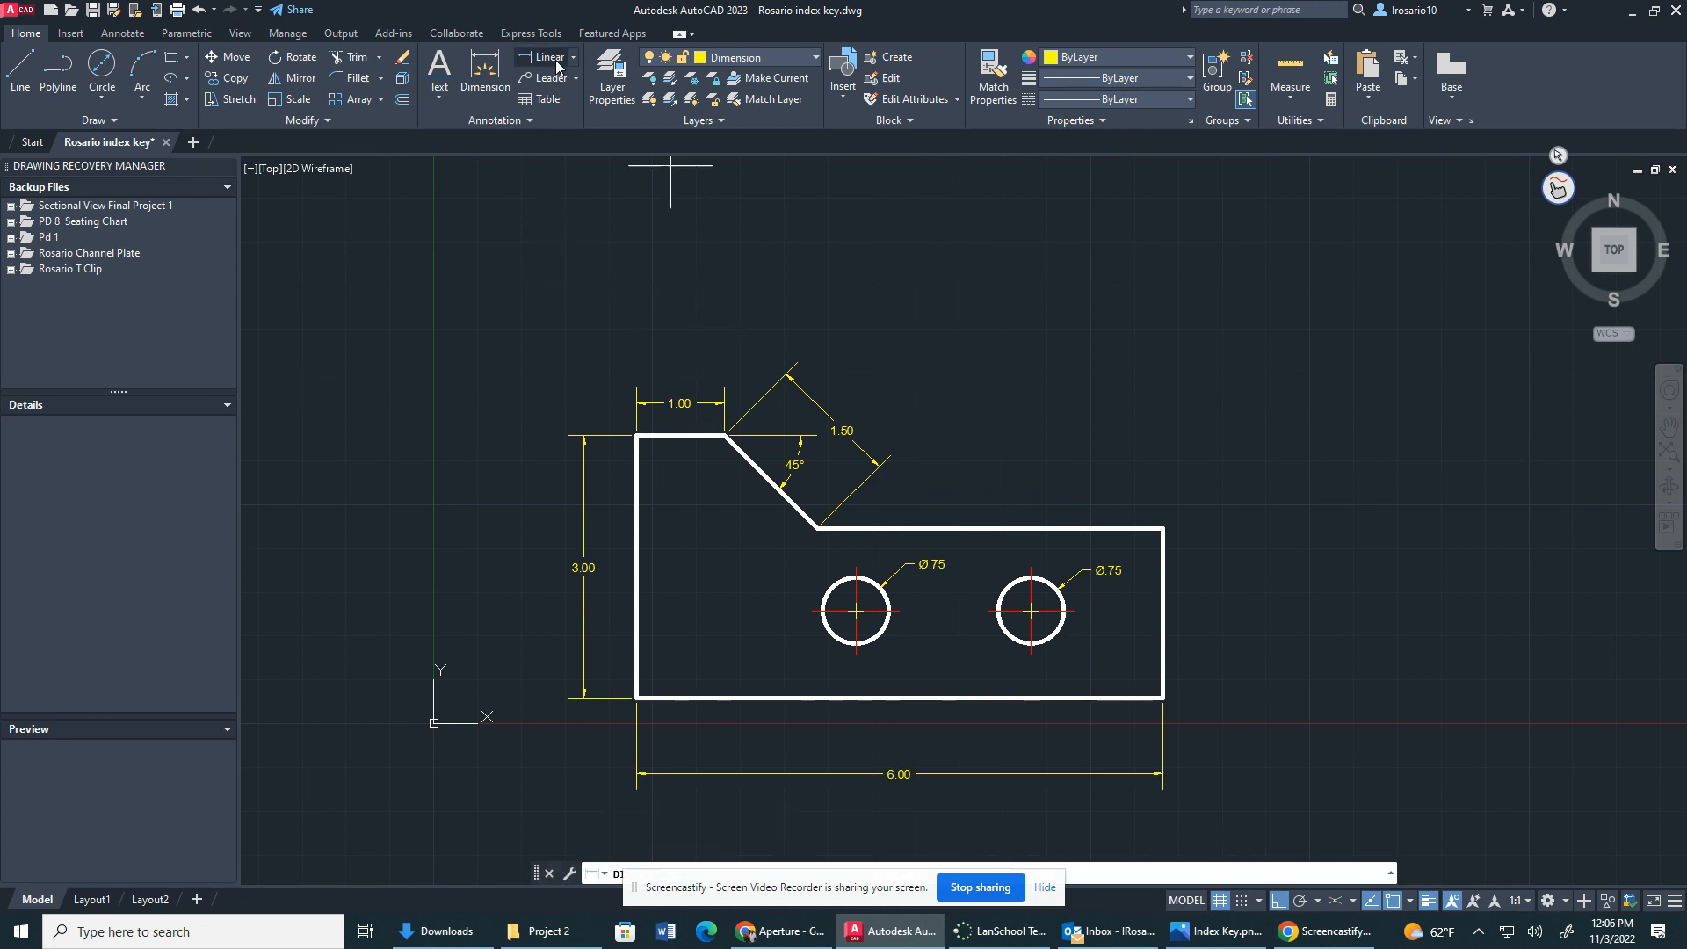
click(638, 698)
click(855, 654)
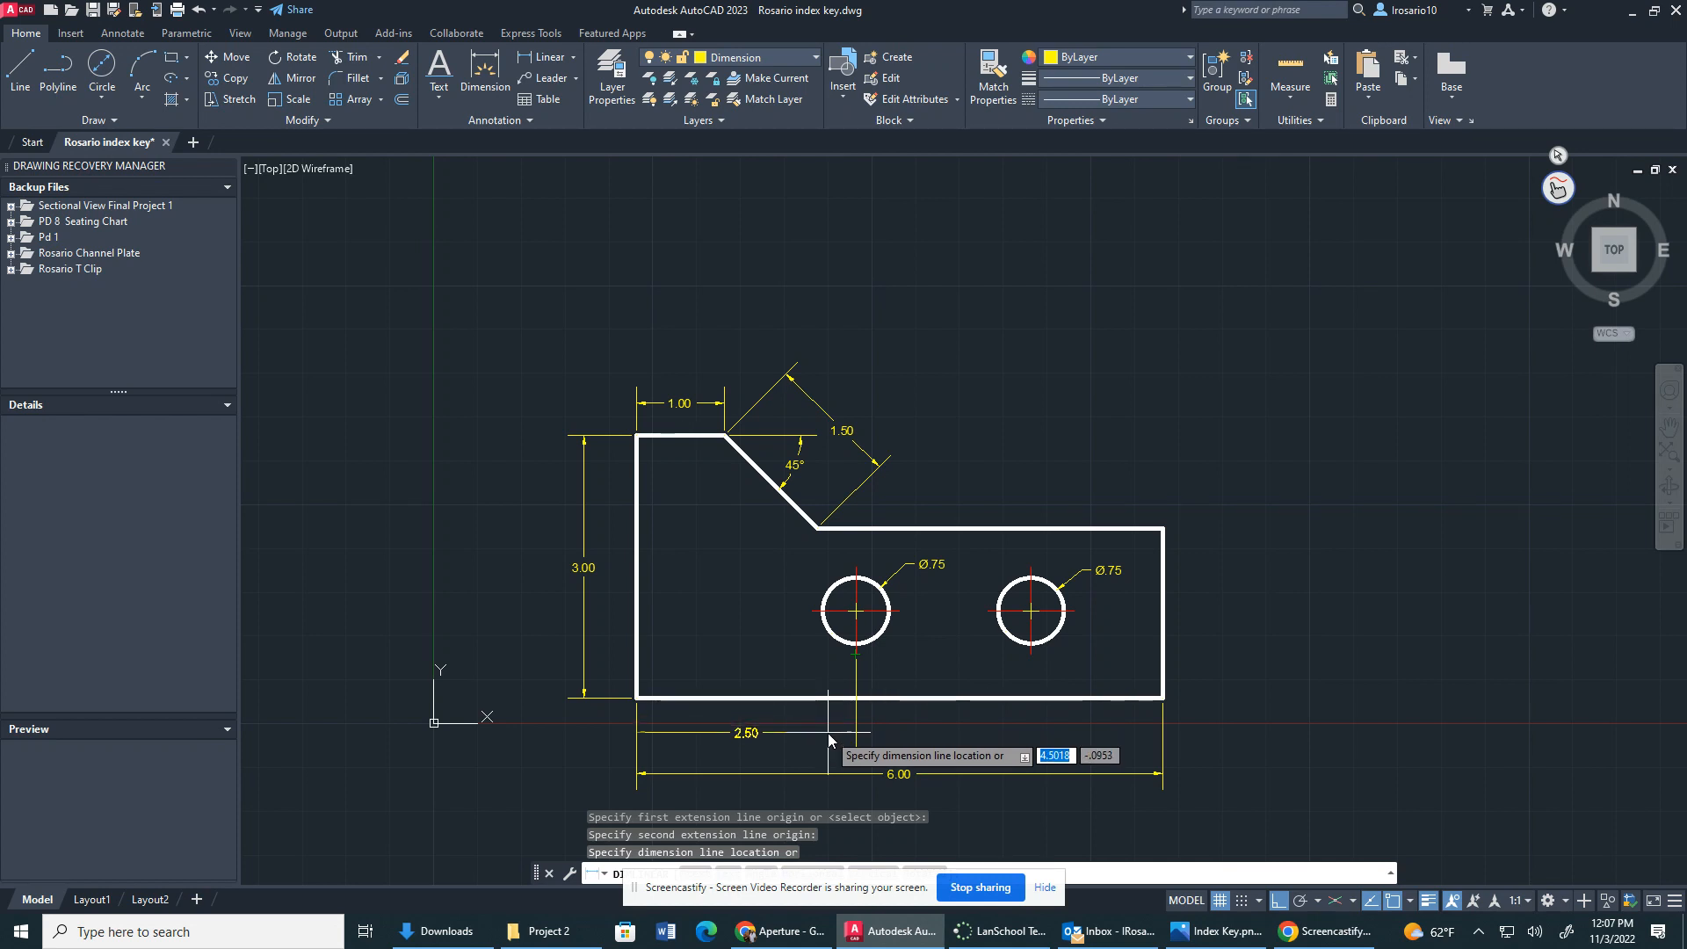
click(827, 732)
Step: Add a horizontal linear dimension between the two holes' center marks, aligned with the left hole's location dimension below the profile
click(520, 66)
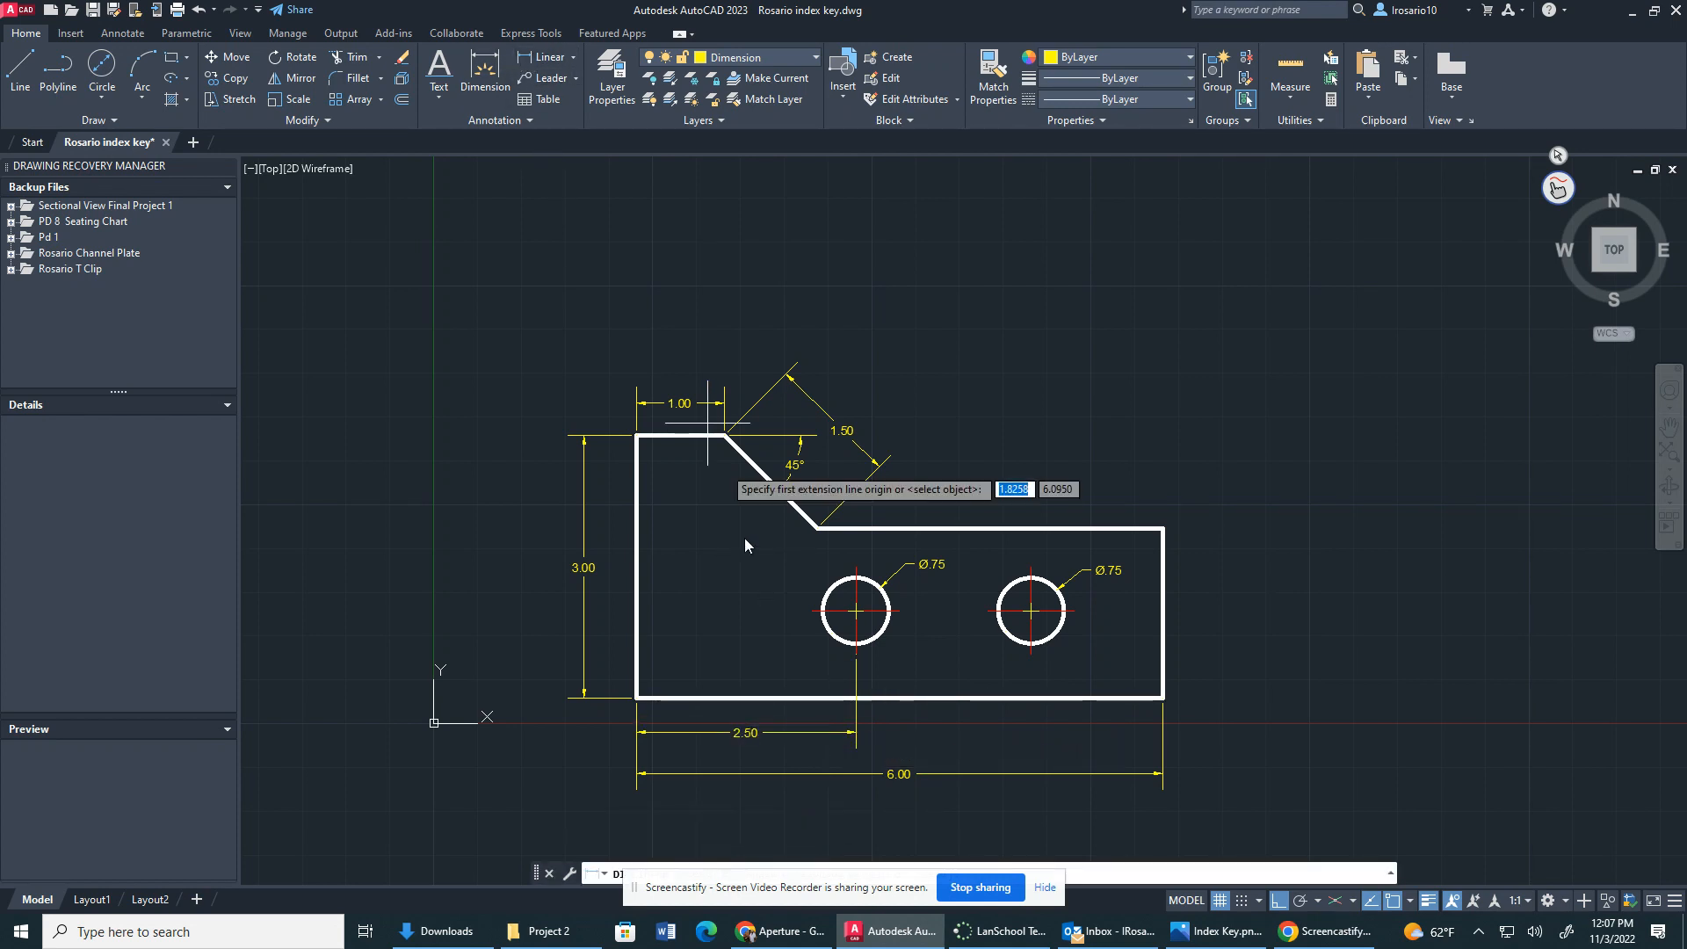
click(857, 654)
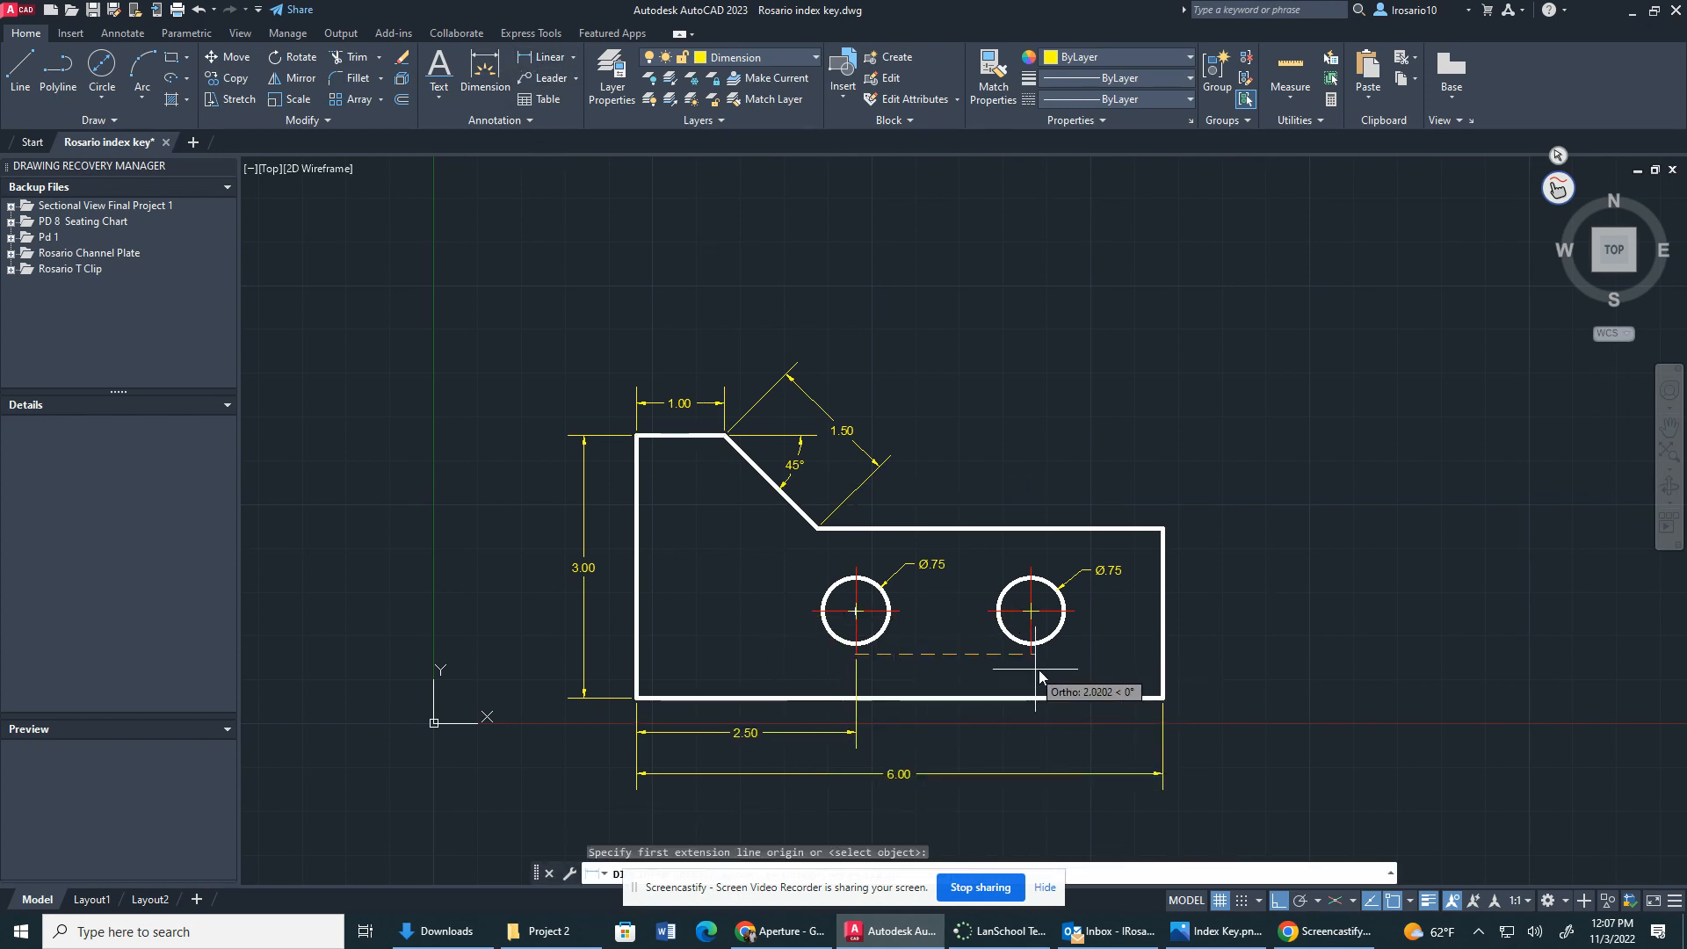
click(1032, 654)
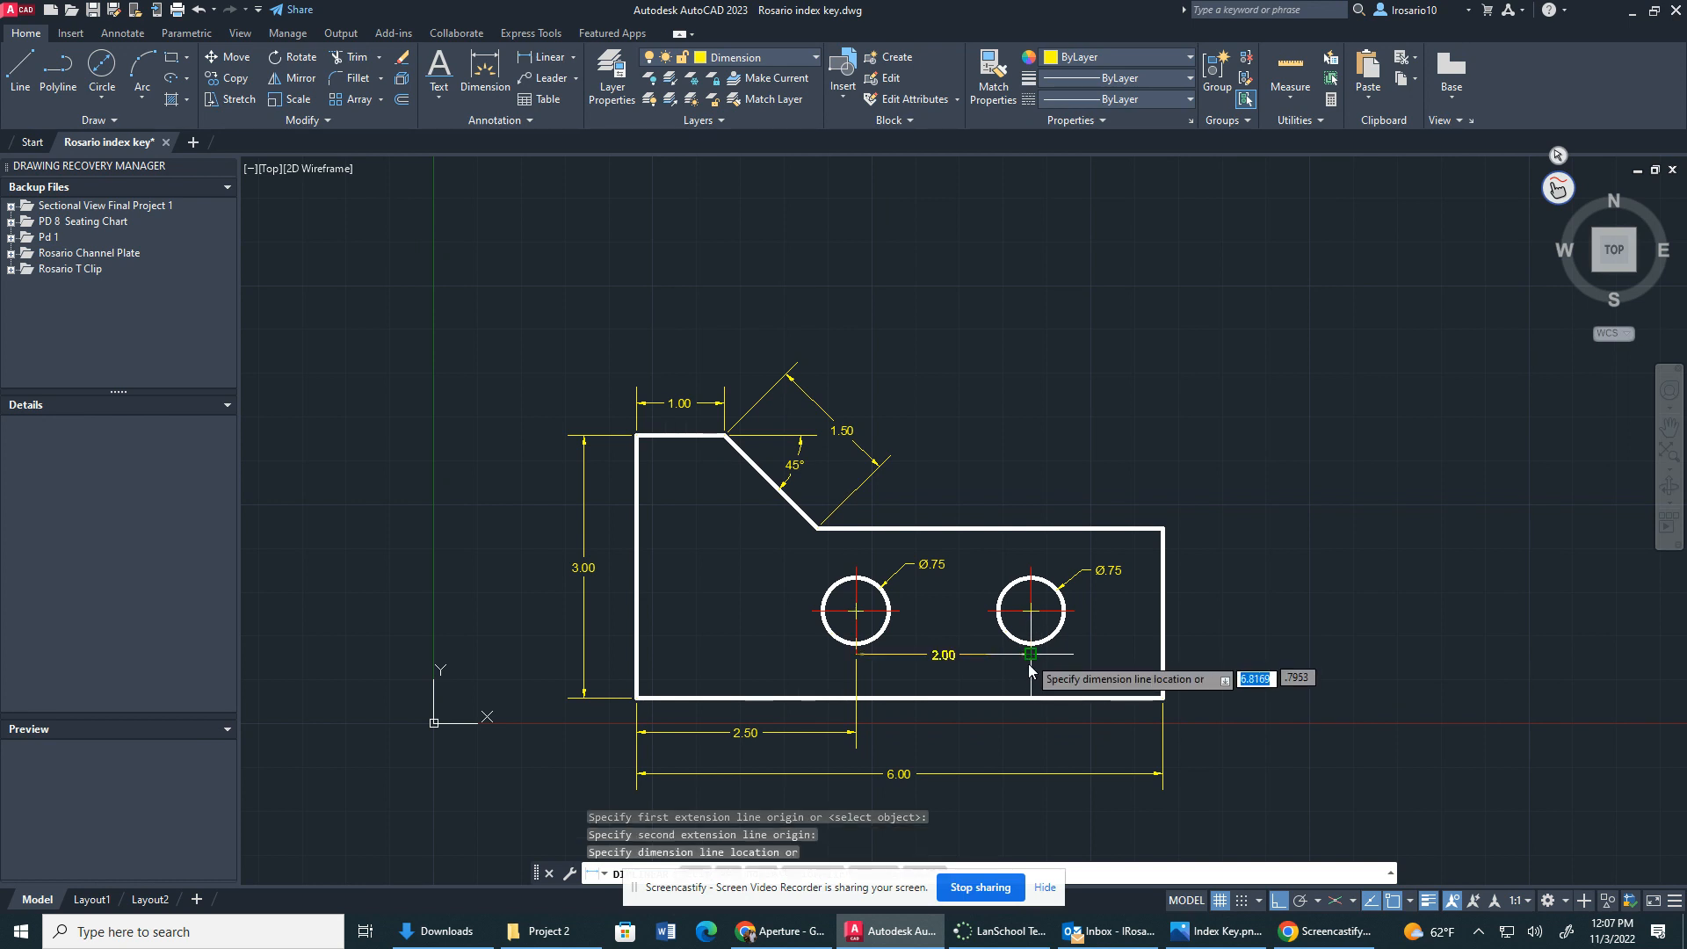
click(1029, 733)
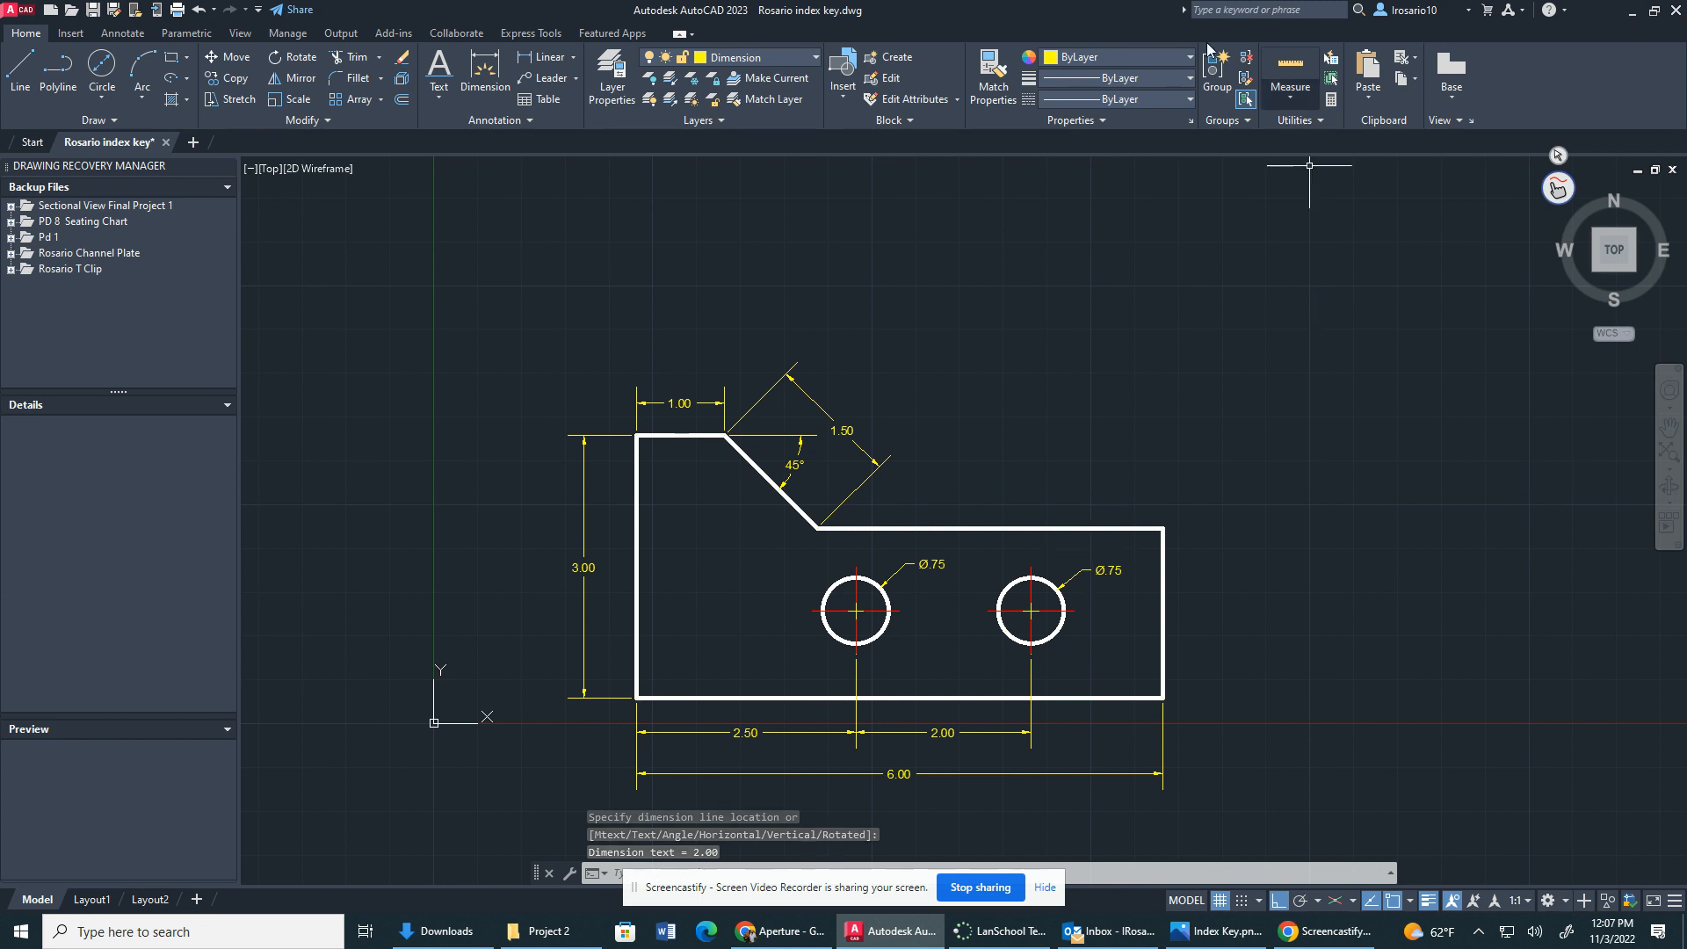
Step: Add a vertical linear dimension from the right hole's center mark to the lower-right corner, placed outside the profile's right edge
click(550, 56)
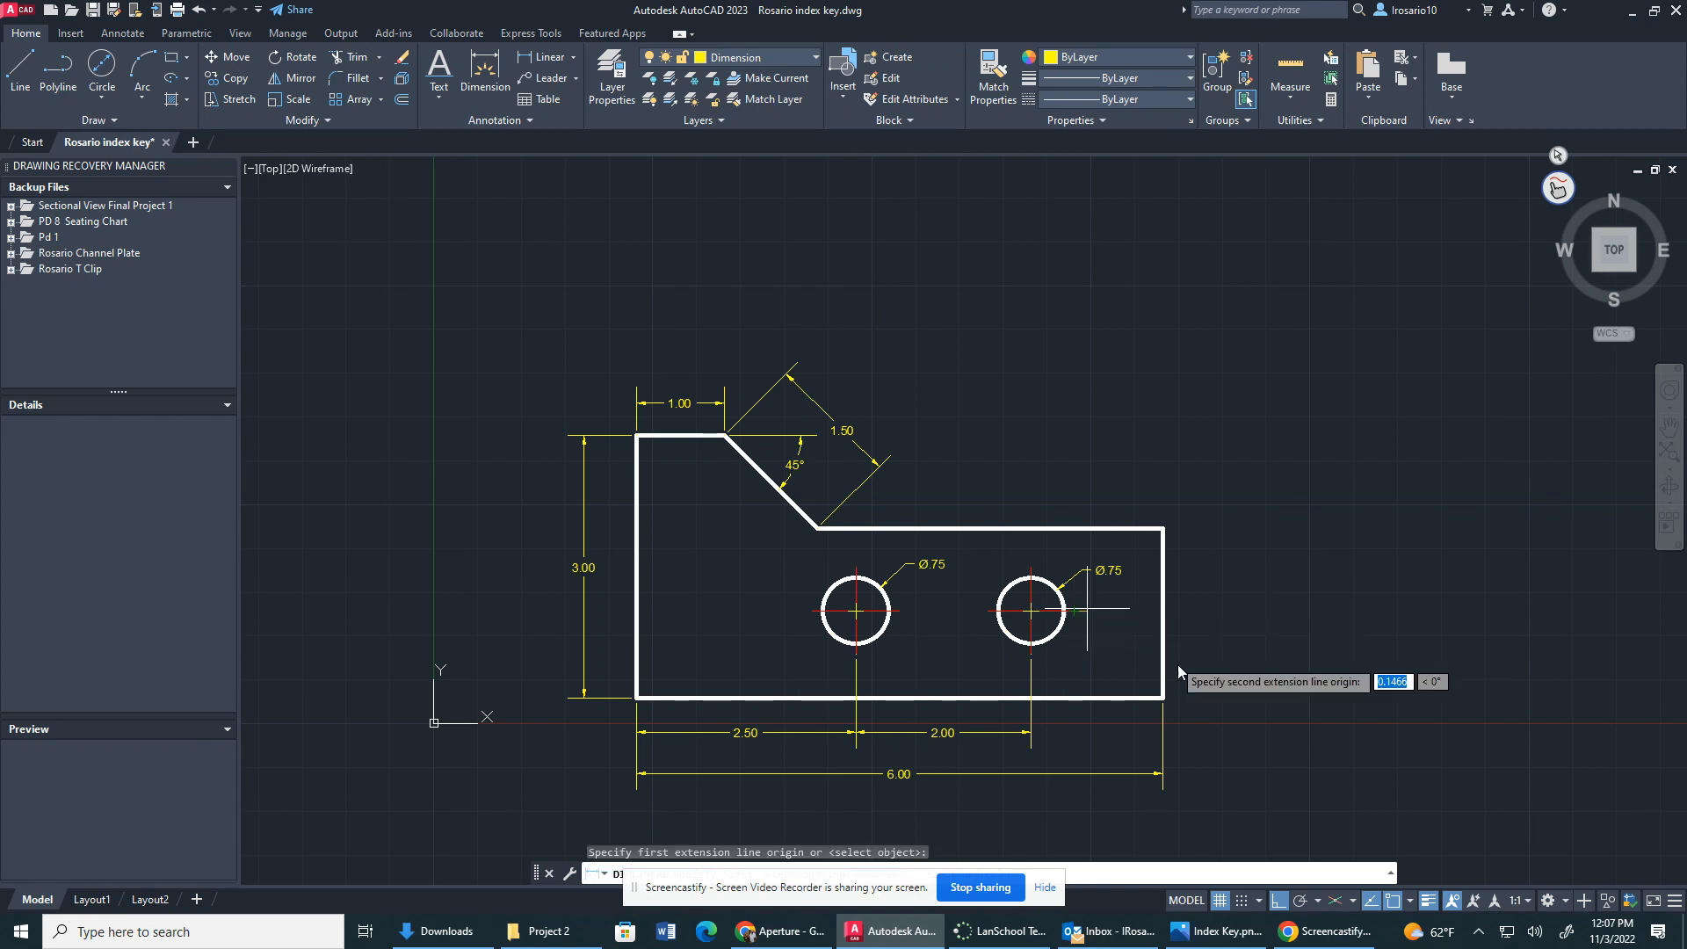
click(1162, 698)
click(1073, 610)
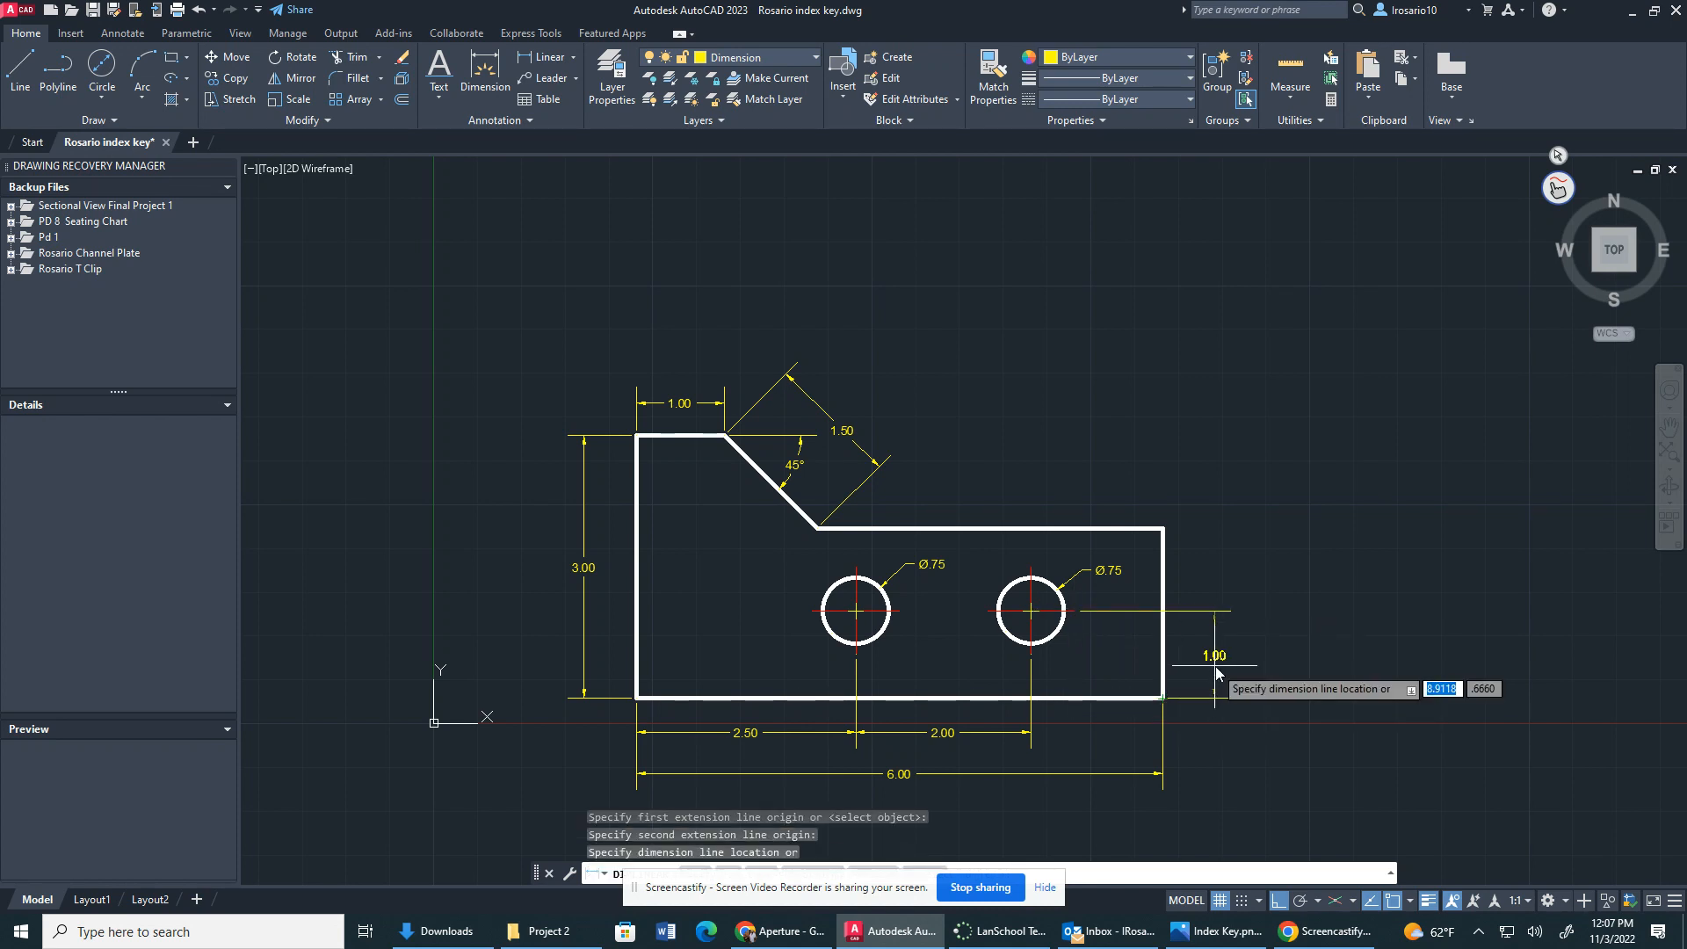
click(1226, 665)
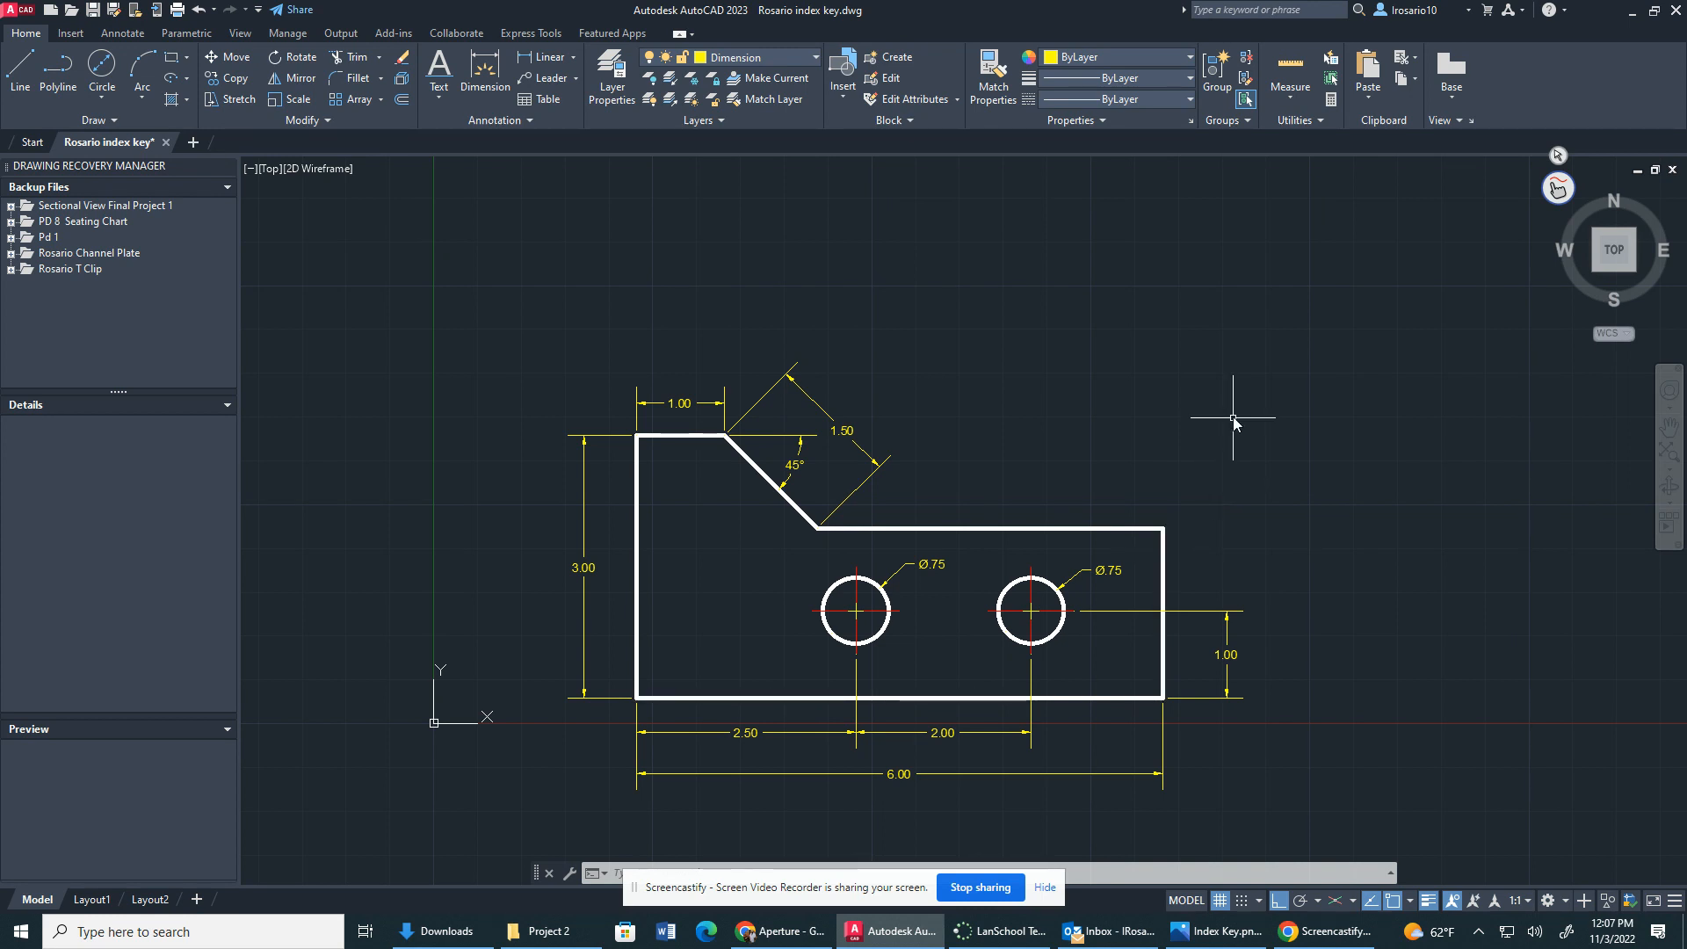
Step: Open the Save Drawing As dialog for the dimensioned index key drawing
click(17, 12)
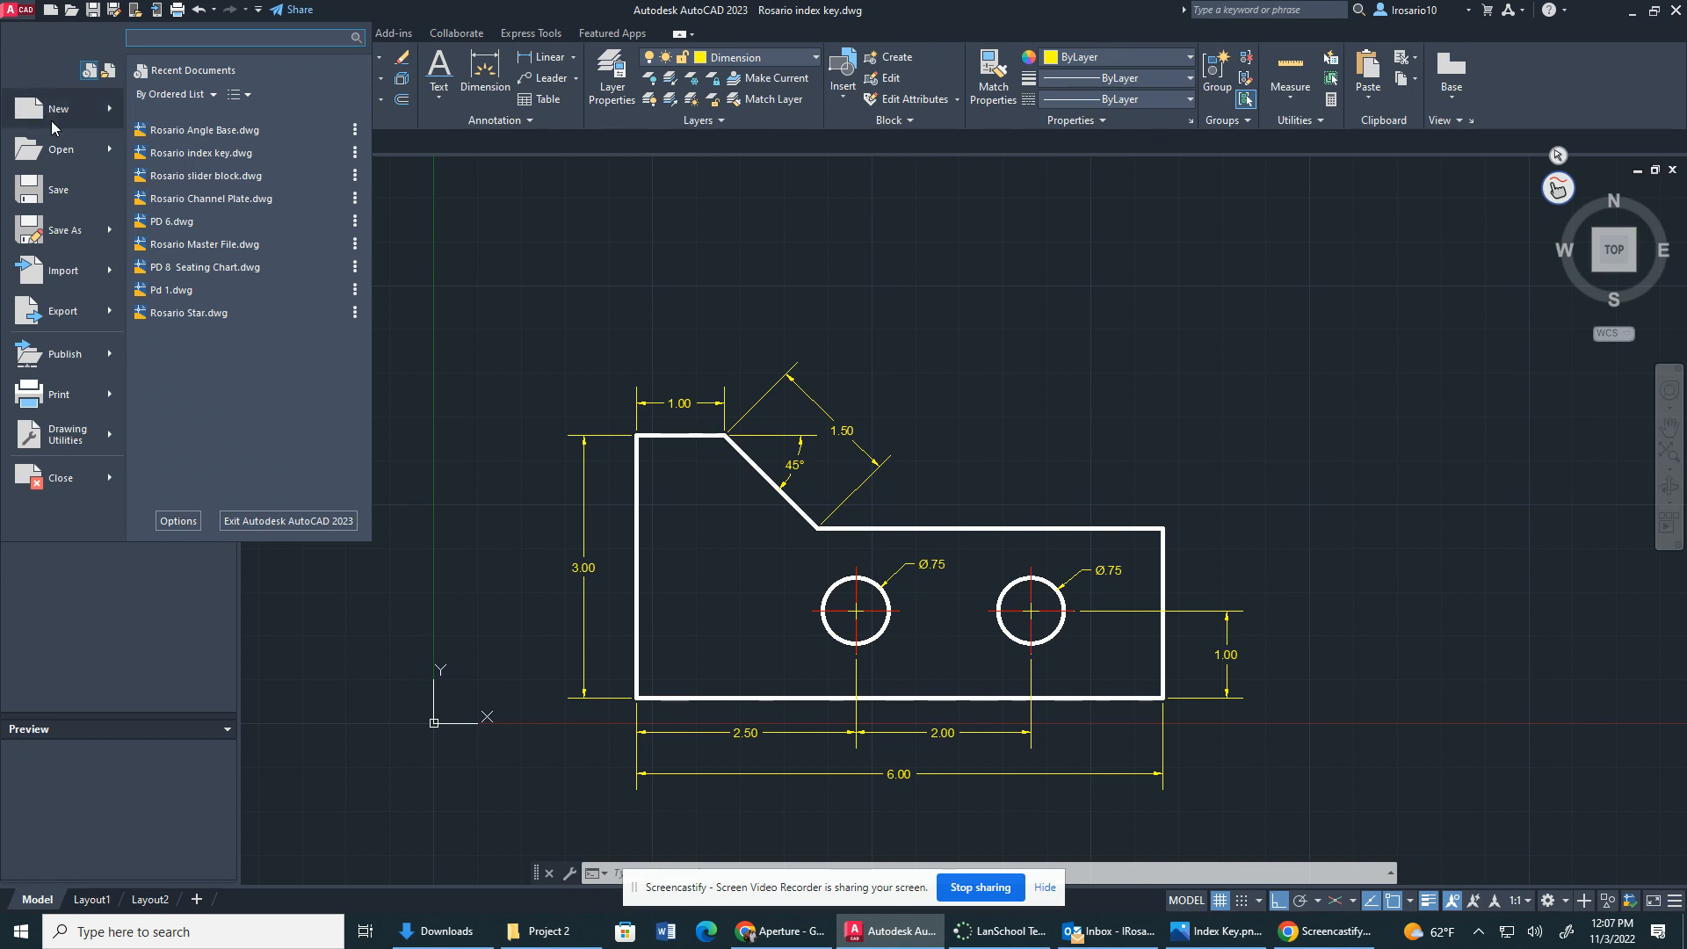
click(51, 228)
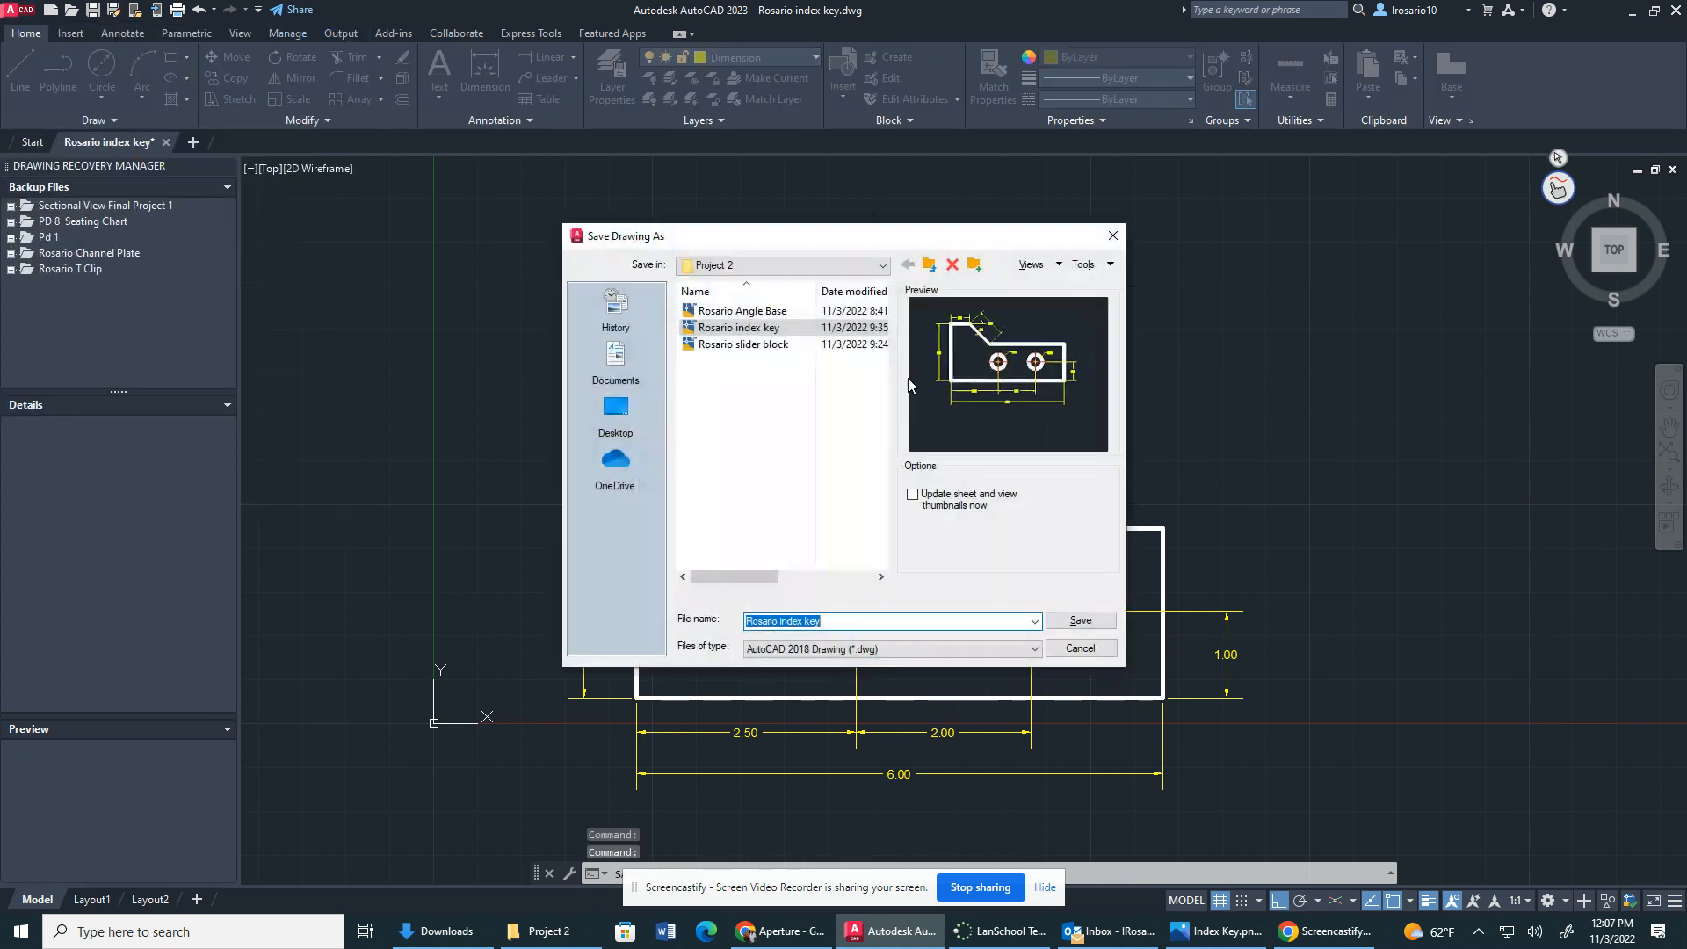